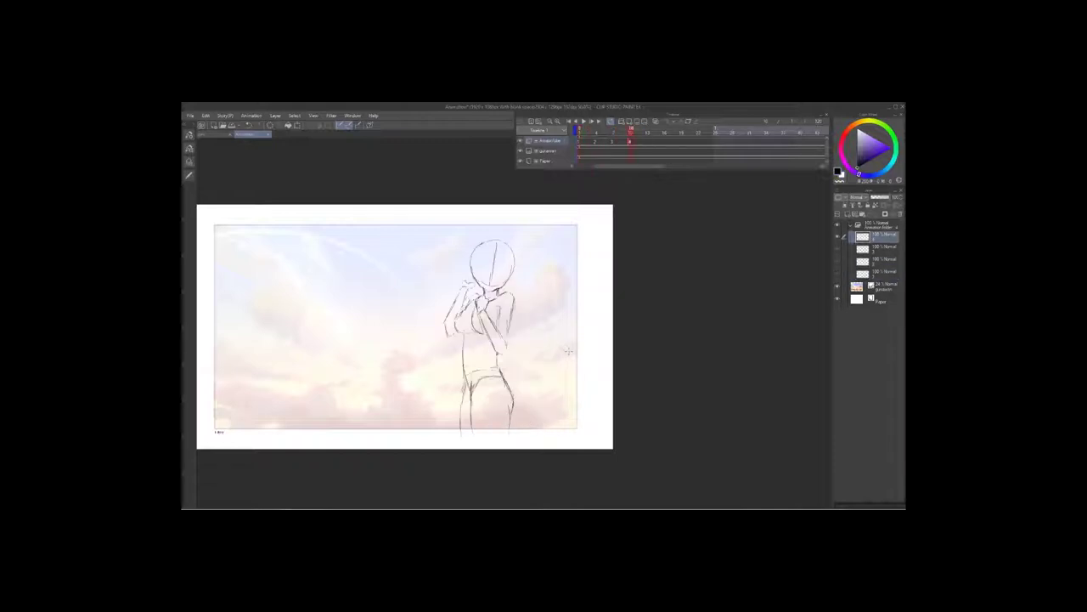
# - Play through the rough keyframe animation to check its timing and stop playback
pyautogui.press('Left')
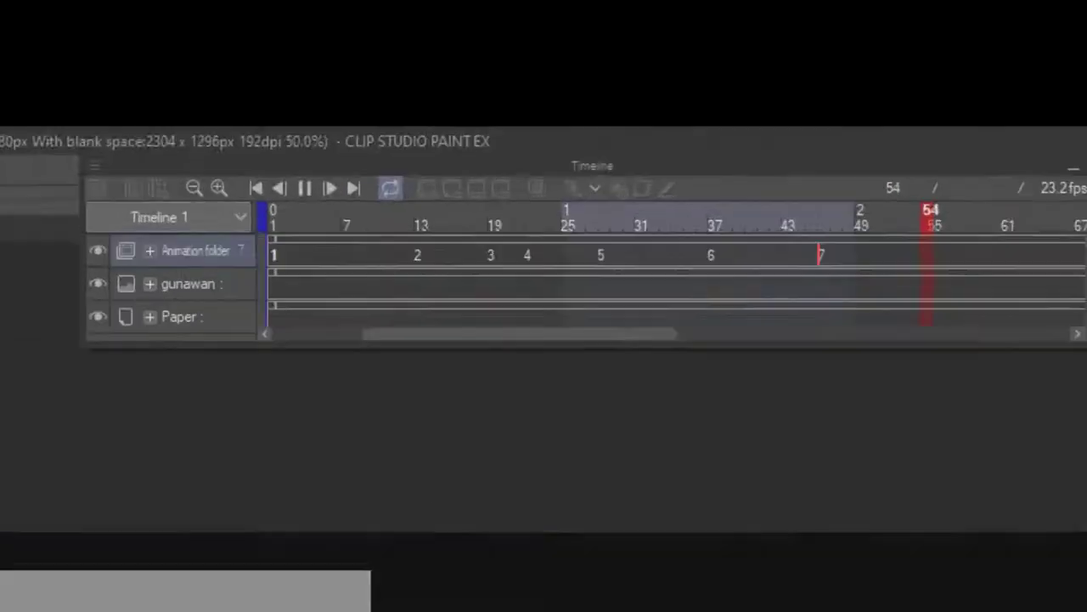
pyautogui.press('space')
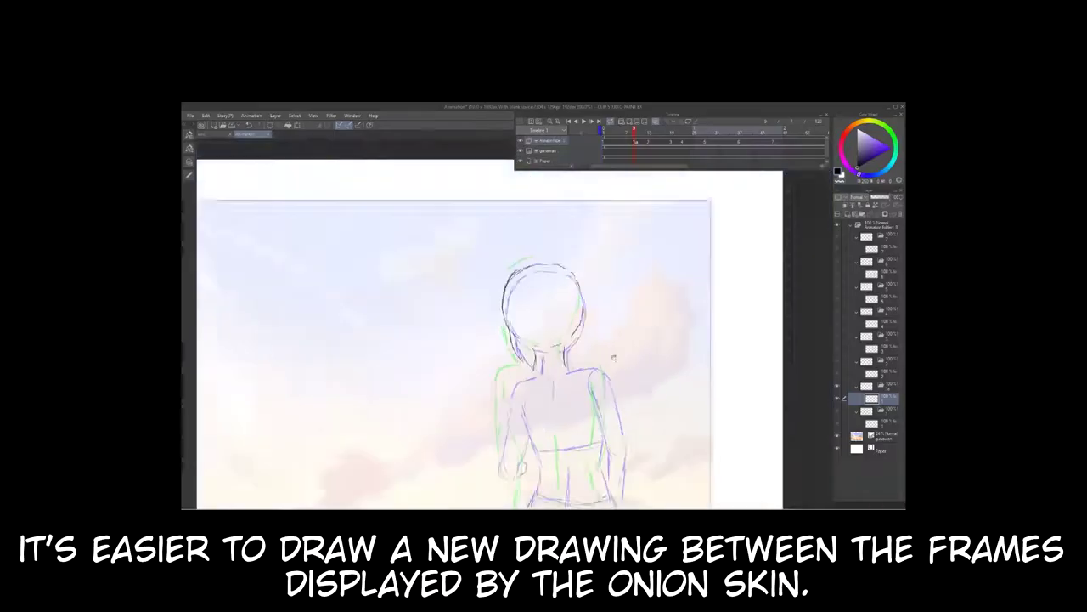
# - Sketch the neck, shoulders and upper arm of the in-between figure between the two onion-skinned poses
pyautogui.scroll(1, 614, 358)
pyautogui.moveTo(536, 318); pyautogui.dragTo(586, 317)
pyautogui.moveTo(586, 319); pyautogui.dragTo(613, 266)
pyautogui.moveTo(596, 266); pyautogui.dragTo(627, 288)
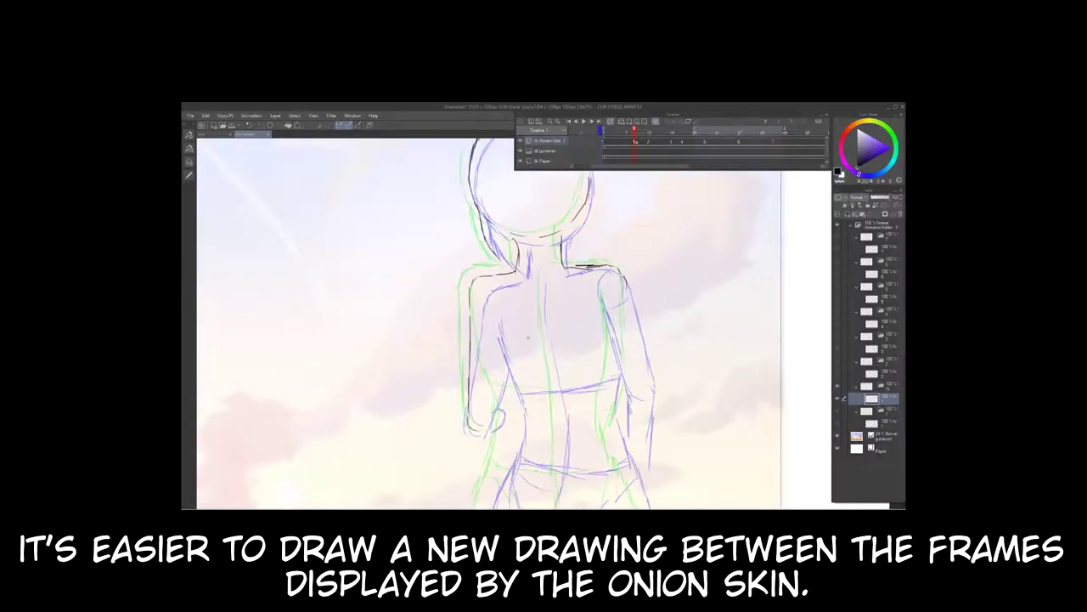
# - Sketch the torso sides and spine line of the in-between figure, undoing the last arm stroke
pyautogui.moveTo(498, 372); pyautogui.dragTo(511, 432)
pyautogui.moveTo(511, 425)
pyautogui.mouseDown()
pyautogui.moveTo(520, 381)
pyautogui.moveTo(503, 426)
pyautogui.mouseUp()
pyautogui.moveTo(551, 238)
pyautogui.mouseDown()
pyautogui.moveTo(561, 493)
pyautogui.moveTo(539, 491)
pyautogui.mouseUp()
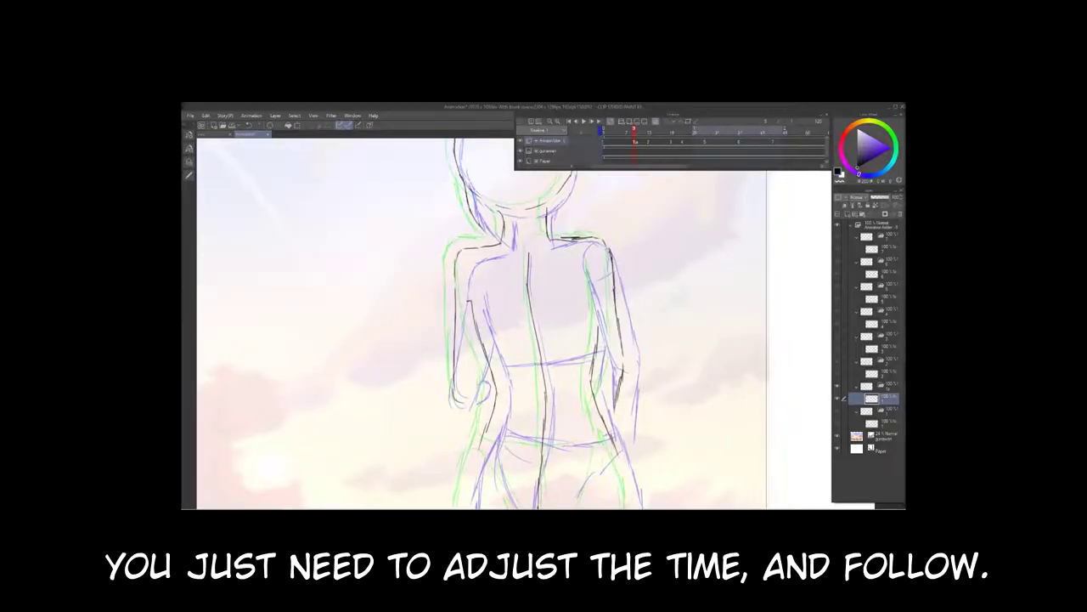
pyautogui.moveTo(612, 270)
pyautogui.mouseDown()
pyautogui.moveTo(623, 350)
pyautogui.moveTo(596, 370)
pyautogui.moveTo(617, 429)
pyautogui.moveTo(625, 380)
pyautogui.mouseUp()
pyautogui.hotkey('ctrl', 'z')
pyautogui.scroll(-3, 484, 323)
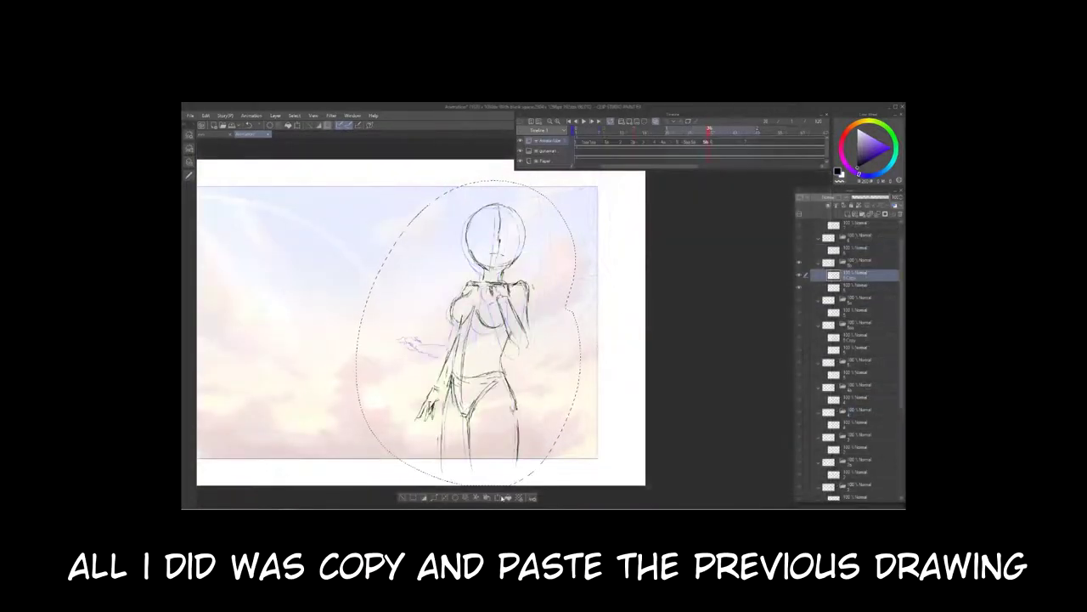
# - Transform the selected copy of the previous drawing slightly to form the next in-between pose
pyautogui.click(501, 498)
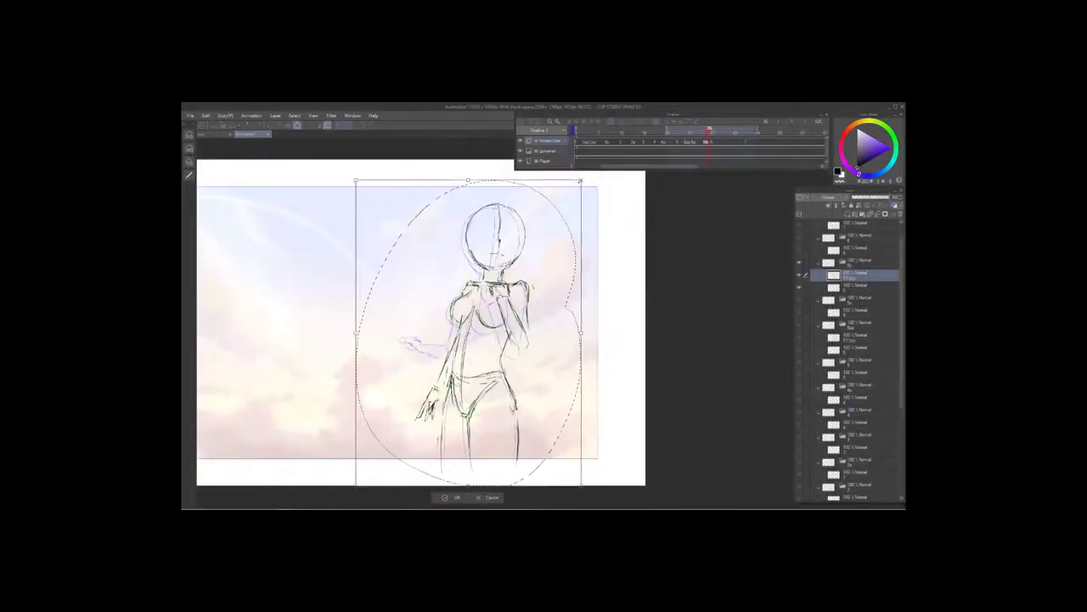
pyautogui.moveTo(586, 180); pyautogui.dragTo(583, 177)
pyautogui.moveTo(546, 252); pyautogui.dragTo(544, 254)
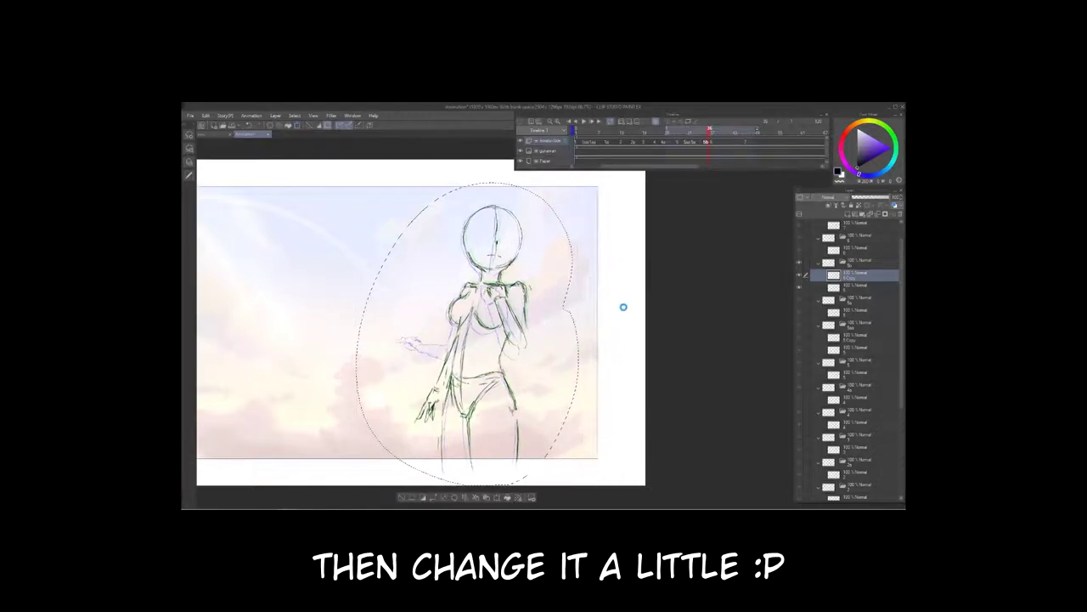
# - Shift the selected bent forearm toward the onion-skinned next pose and clear the selection
pyautogui.scroll(3, 623, 307)
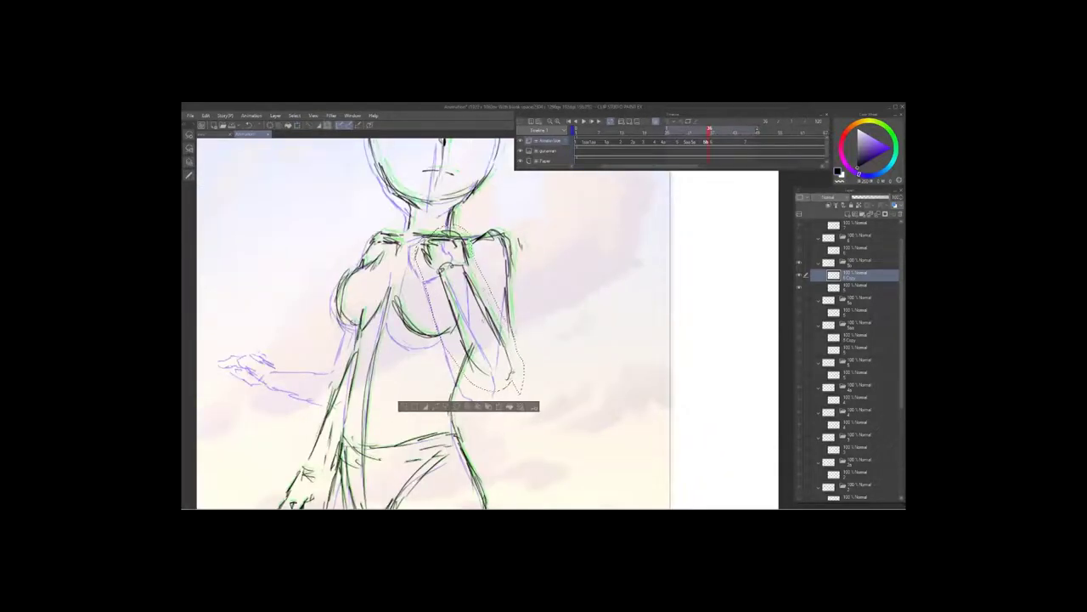
pyautogui.moveTo(477, 314); pyautogui.dragTo(471, 321)
pyautogui.hotkey('ctrl', 'd')
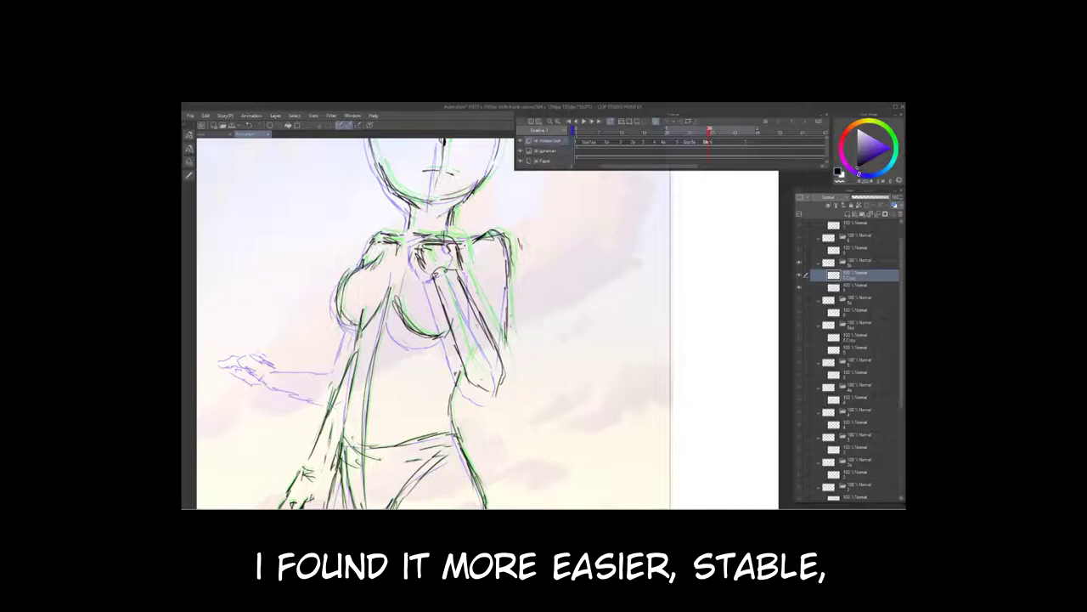
pyautogui.scroll(-3, 476, 323)
pyautogui.scroll(2, 461, 319)
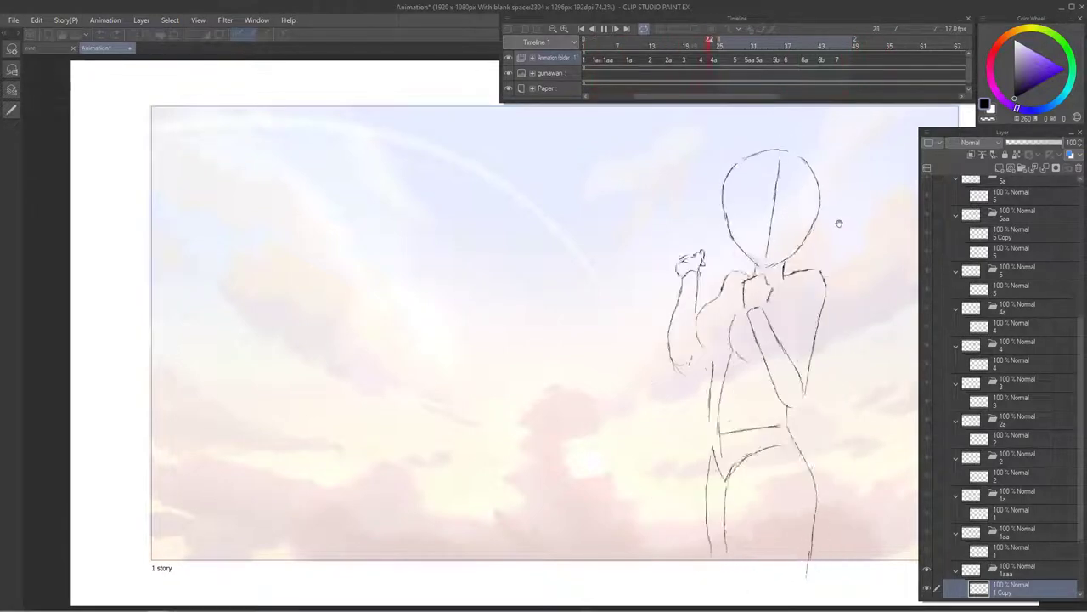
# - Stop playback, pick a frame on the timeline and replay the rough animation with its in-betweens
pyautogui.press('space')
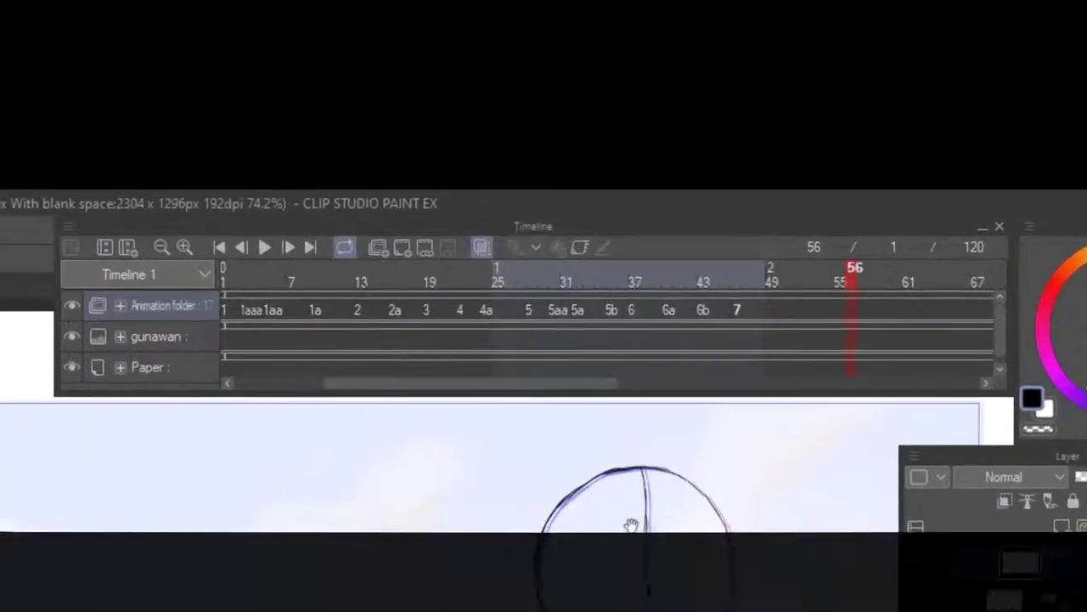
pyautogui.click(650, 292)
pyautogui.press('space')
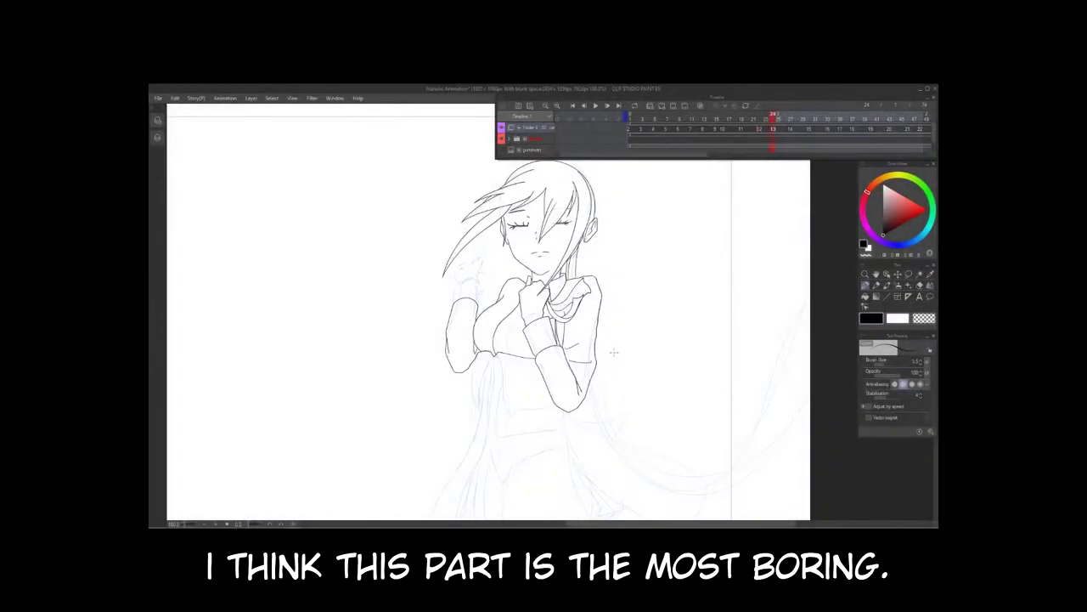
# - Trace the bow loop and side edge of the waistband on drawing 13, using the previous drawing as reference
pyautogui.scroll(-2, 615, 351)
pyautogui.press(',')
pyautogui.scroll(6, 571, 371)
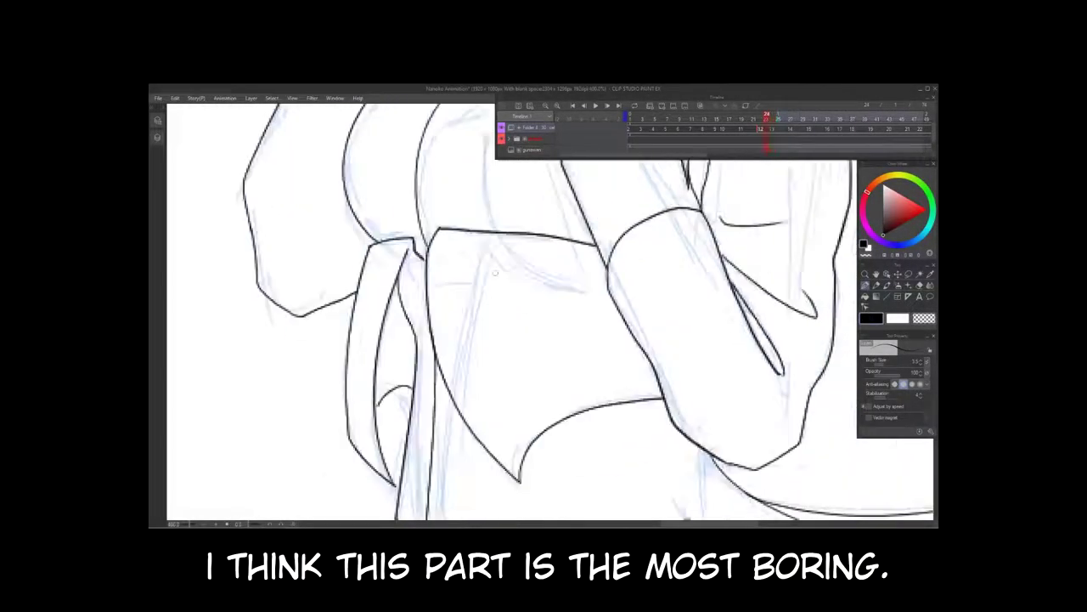
pyautogui.press('.')
pyautogui.moveTo(470, 244)
pyautogui.mouseDown()
pyautogui.moveTo(521, 493)
pyautogui.moveTo(435, 250)
pyautogui.moveTo(395, 457)
pyautogui.mouseUp()
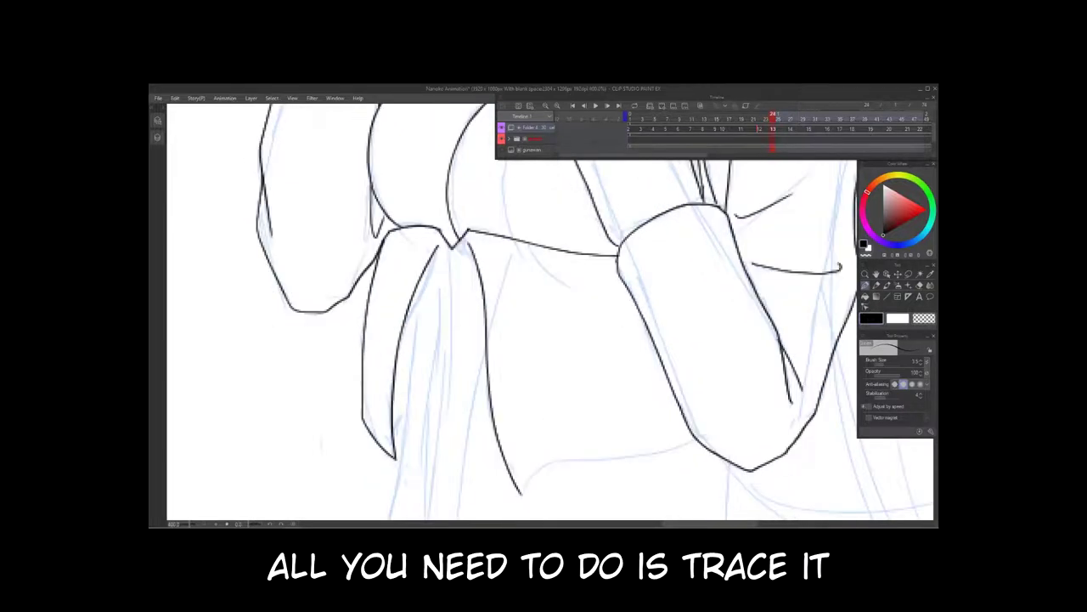
# - Trace the inner bow lines and the lower edge of the waistband on drawing 13
pyautogui.scroll(-1, 552, 311)
pyautogui.moveTo(417, 249); pyautogui.dragTo(406, 398)
pyautogui.hscroll(1, 550, 312)
pyautogui.moveTo(348, 361); pyautogui.dragTo(362, 363)
pyautogui.scroll(-4, 453, 308)
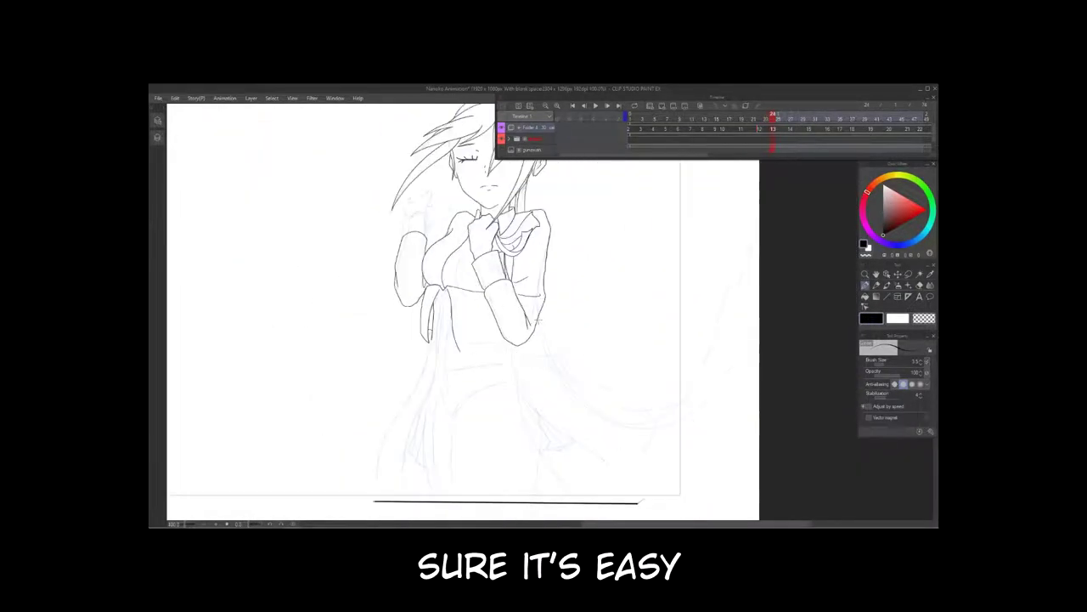
pyautogui.scroll(4, 480, 333)
pyautogui.moveTo(368, 412)
pyautogui.mouseDown()
pyautogui.moveTo(428, 375)
pyautogui.moveTo(539, 360)
pyautogui.mouseUp()
pyautogui.scroll(-3, 535, 302)
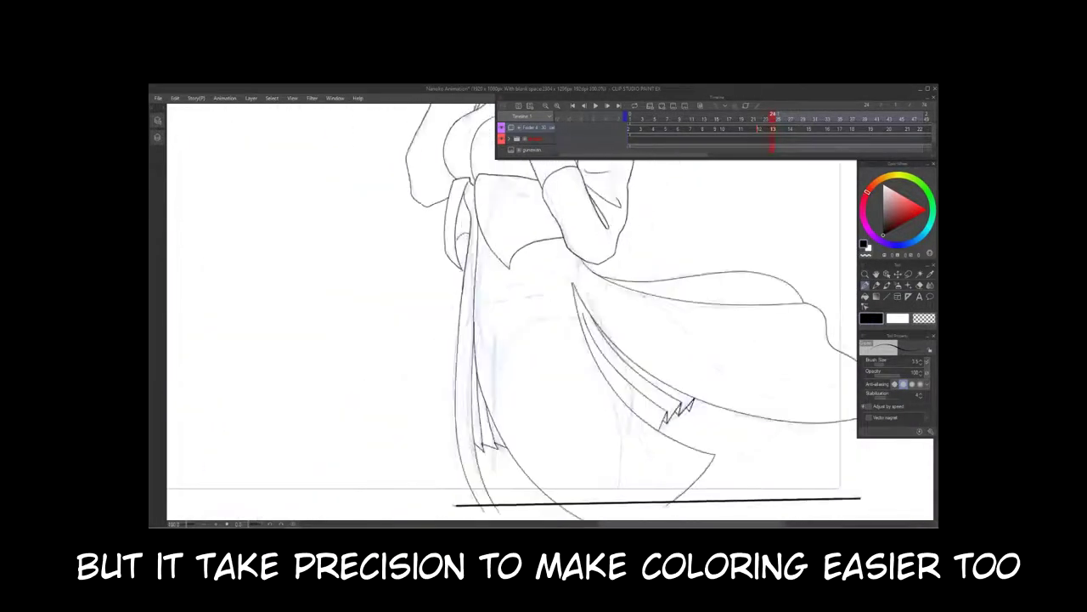
# - Trace the long ribbon tails hanging from the bow down to the hem on drawing 13
pyautogui.scroll(1, 416, 370)
pyautogui.moveTo(476, 204); pyautogui.dragTo(453, 372)
pyautogui.moveTo(459, 378)
pyautogui.mouseDown()
pyautogui.moveTo(411, 231)
pyautogui.moveTo(394, 391)
pyautogui.moveTo(424, 470)
pyautogui.moveTo(347, 454)
pyautogui.mouseUp()
pyautogui.scroll(-2, 449, 315)
pyautogui.scroll(2, 410, 320)
pyautogui.moveTo(445, 143); pyautogui.dragTo(339, 427)
pyautogui.moveTo(339, 427); pyautogui.dragTo(372, 447)
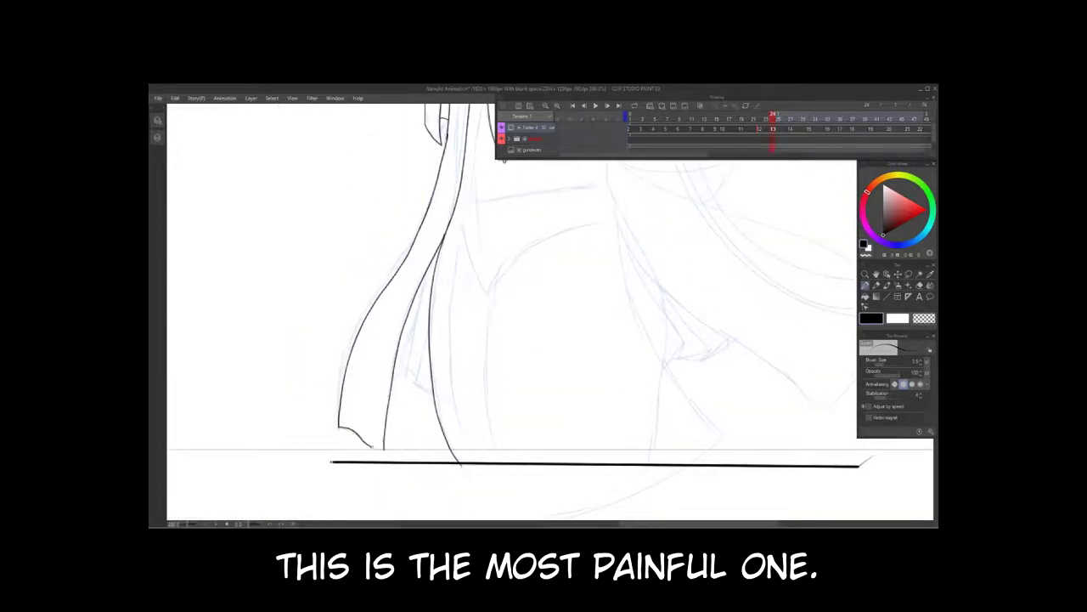
# - Erase and redraw the outer edge of the hanging ribbon tail, and close its end with clean lines
pyautogui.scroll(-3, 543, 306)
pyautogui.scroll(3, 544, 306)
pyautogui.scroll(2, 464, 138)
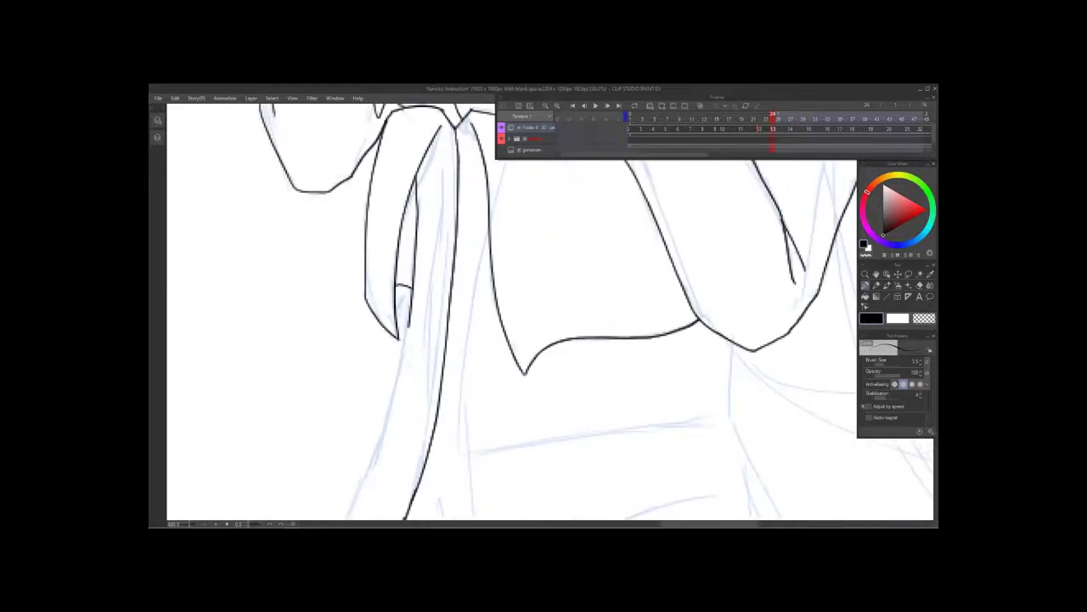
pyautogui.scroll(-3, 437, 282)
pyautogui.scroll(3, 427, 273)
pyautogui.scroll(-2, 424, 230)
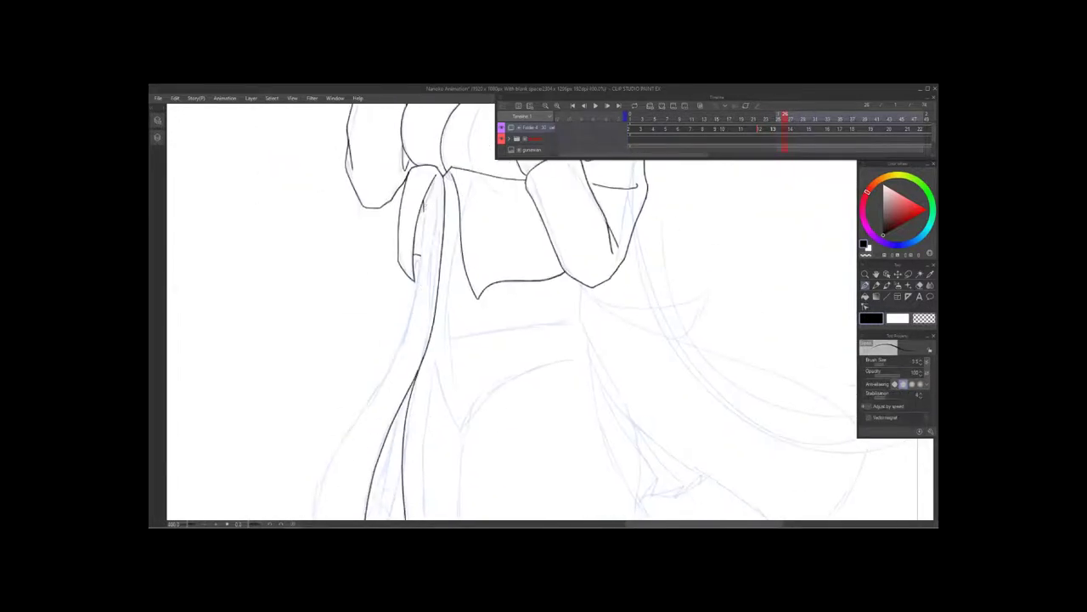
pyautogui.scroll(3, 433, 204)
pyautogui.press('e')
pyautogui.moveTo(410, 267)
pyautogui.mouseDown()
pyautogui.moveTo(399, 200)
pyautogui.moveTo(327, 414)
pyautogui.mouseUp()
pyautogui.press('p')
pyautogui.scroll(-3, 399, 199)
pyautogui.moveTo(327, 415); pyautogui.dragTo(420, 457)
pyautogui.moveTo(389, 296); pyautogui.dragTo(417, 304)
pyautogui.scroll(-4, 417, 304)
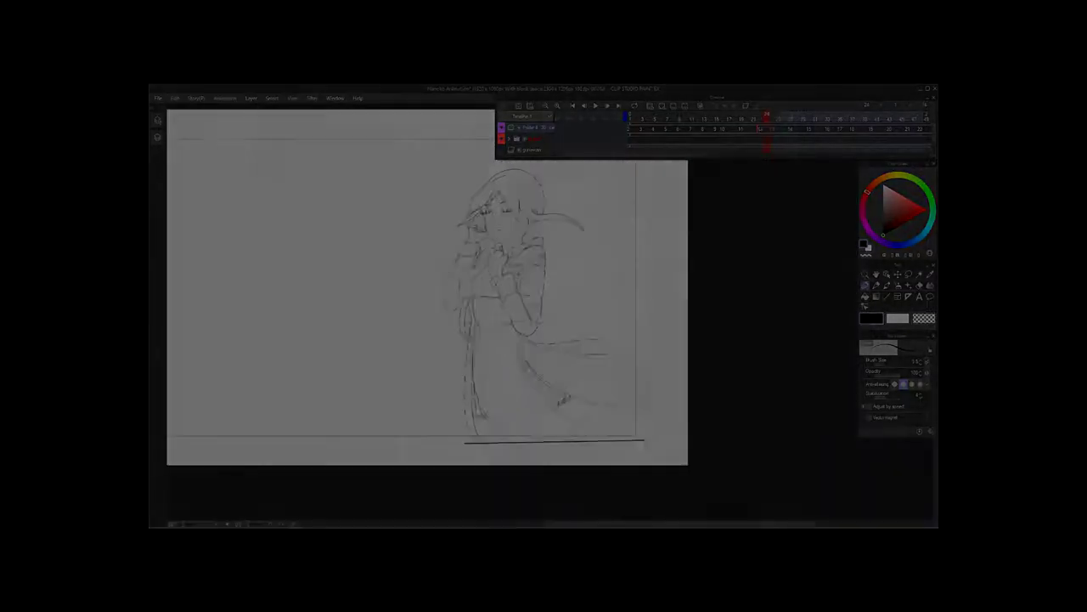
# - Trace a long flowing line down the skirt on drawing 13
pyautogui.scroll(2, 641, 445)
pyautogui.scroll(2, 533, 411)
pyautogui.moveTo(352, 104); pyautogui.dragTo(548, 415)
pyautogui.scroll(-4, 544, 413)
pyautogui.scroll(2, 587, 328)
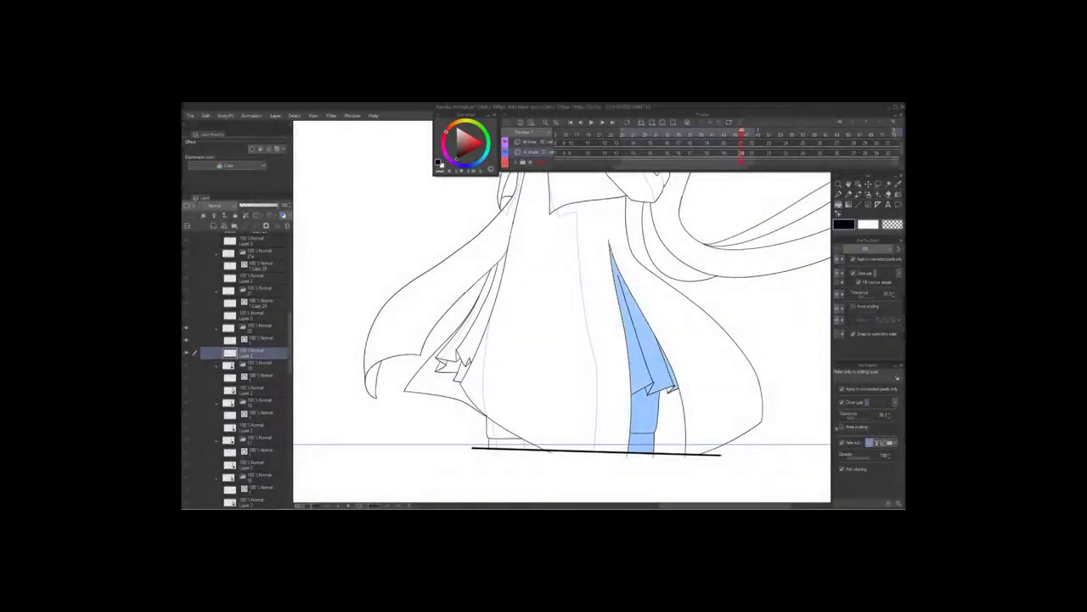
# - Fill the shadow areas on both sides of the skirt with light blue on the shade layer
pyautogui.click(701, 357)
pyautogui.click(476, 382)
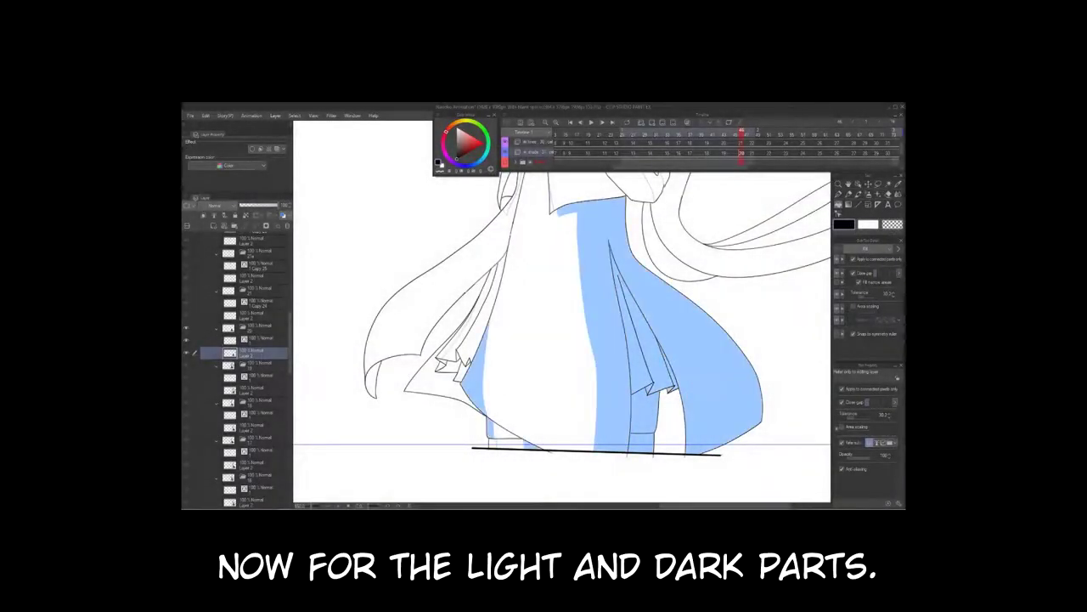
pyautogui.click(478, 319)
pyautogui.moveTo(510, 297); pyautogui.dragTo(512, 329)
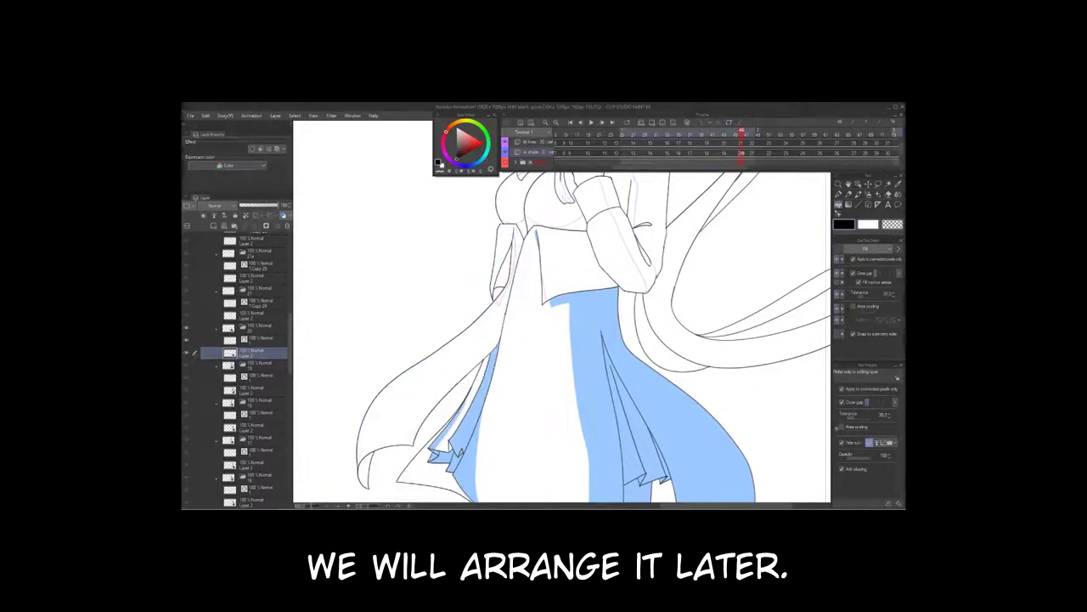
# - Fill the shadow areas of the coat hem, ribbon tail and bow with light blue
pyautogui.click(435, 474)
pyautogui.click(365, 471)
pyautogui.moveTo(553, 382)
pyautogui.mouseDown()
pyautogui.moveTo(552, 306)
pyautogui.moveTo(550, 380)
pyautogui.mouseUp()
pyautogui.click(513, 293)
# - Fill the shadow area beside the raised arm in light blue and check the upper body for remaining gaps
pyautogui.scroll(-3, 586, 305)
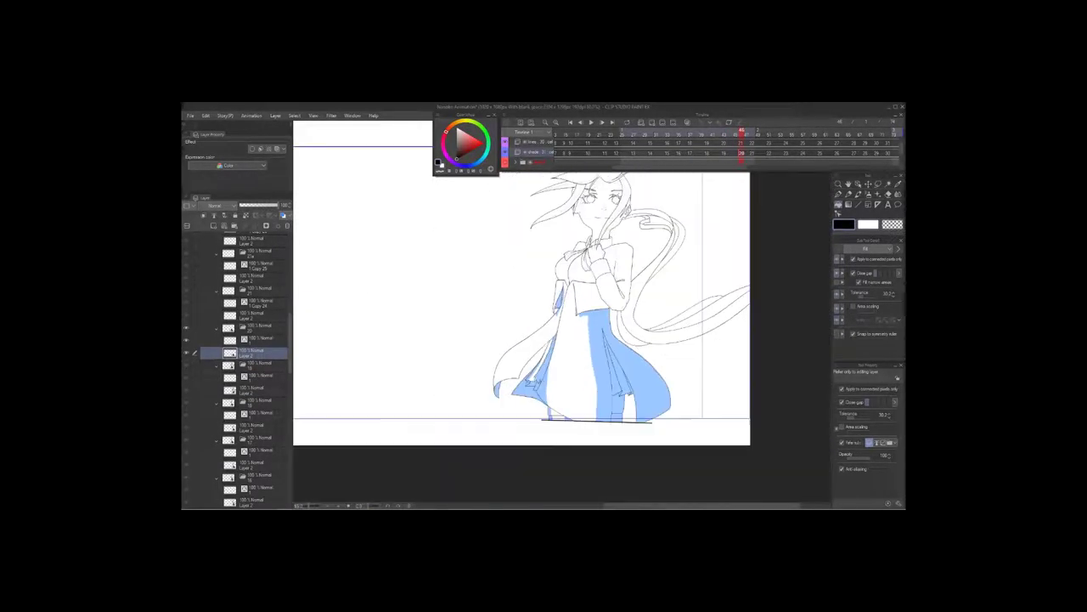
pyautogui.scroll(3, 624, 289)
pyautogui.click(626, 311)
pyautogui.scroll(3, 629, 289)
pyautogui.press('p')
pyautogui.scroll(2, 606, 357)
pyautogui.scroll(-2, 590, 406)
pyautogui.press('g')
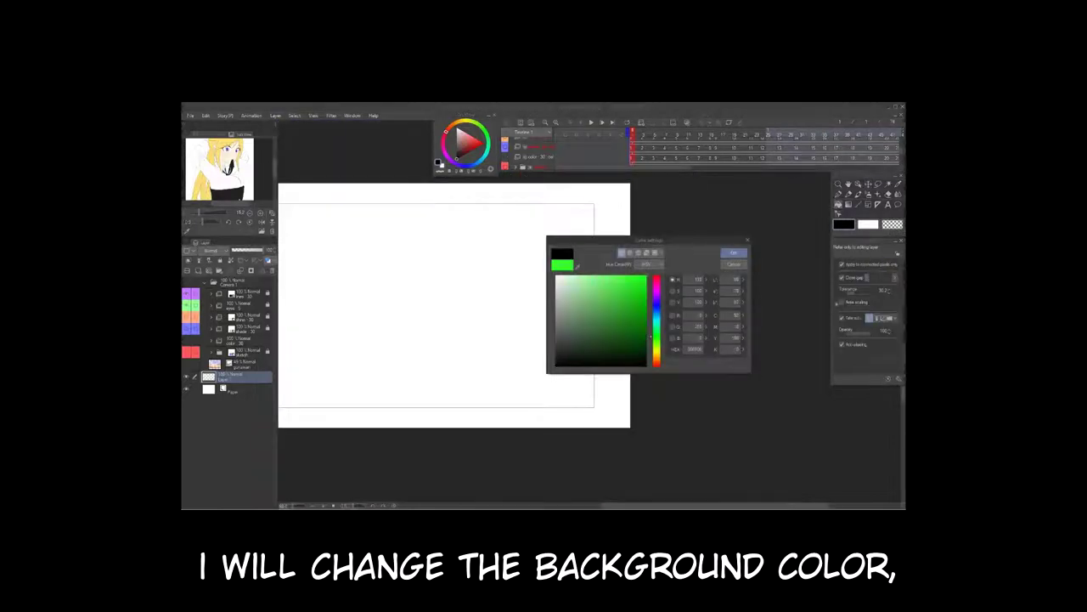
# - Fill the new layer above the paper with green as the background colour
pyautogui.click(556, 324)
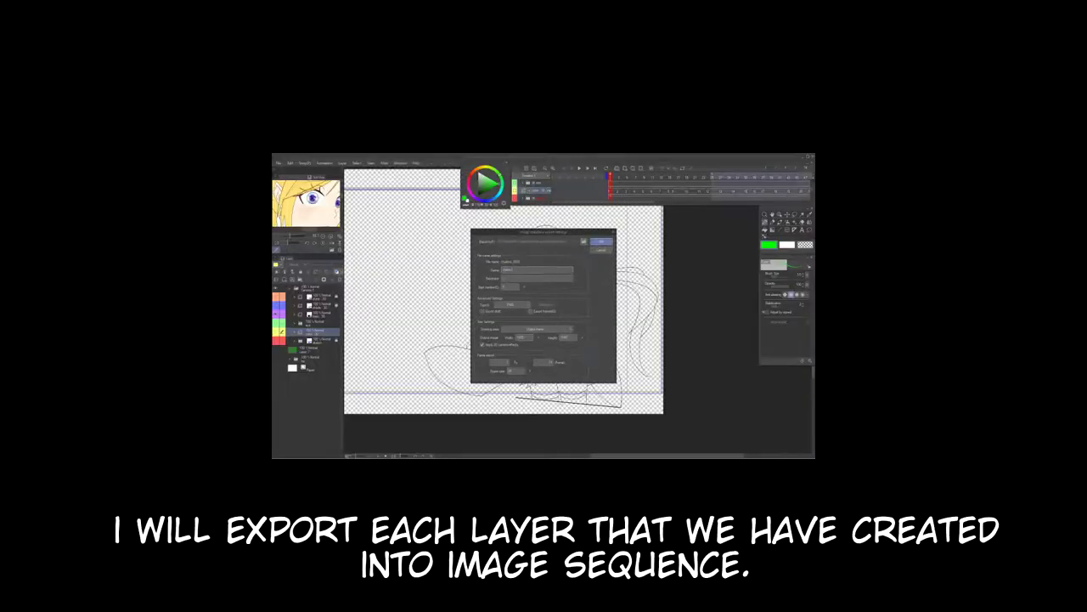
# - Export the current animation layer as an image sequence with a transparent background
pyautogui.press('Return')
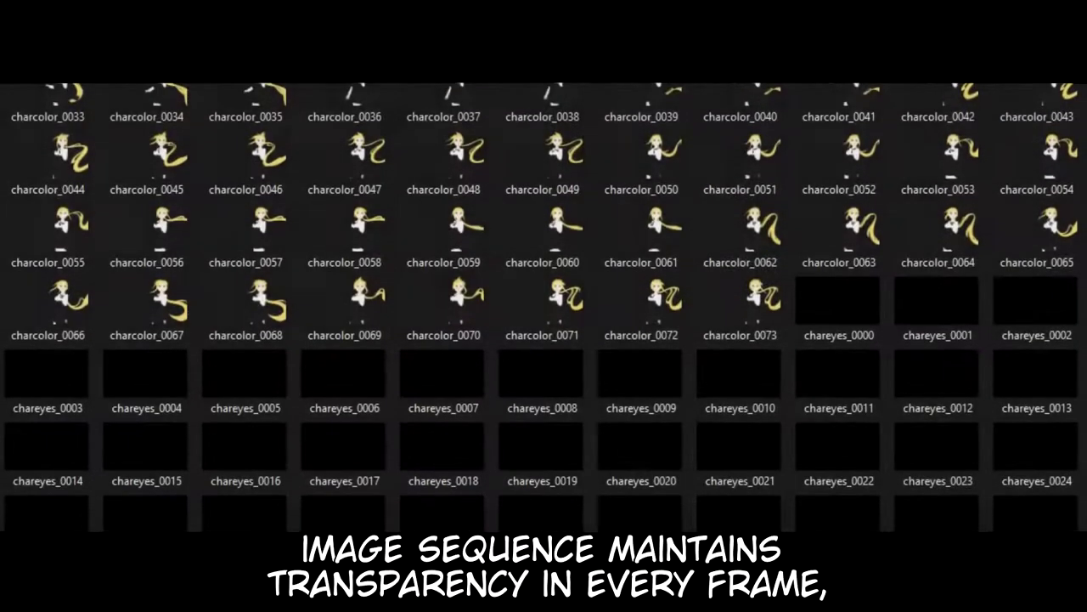
# - Look over the exported charcolor, chareyes, charline and charshade image sequences in the folder
pyautogui.scroll(-9, 544, 307)
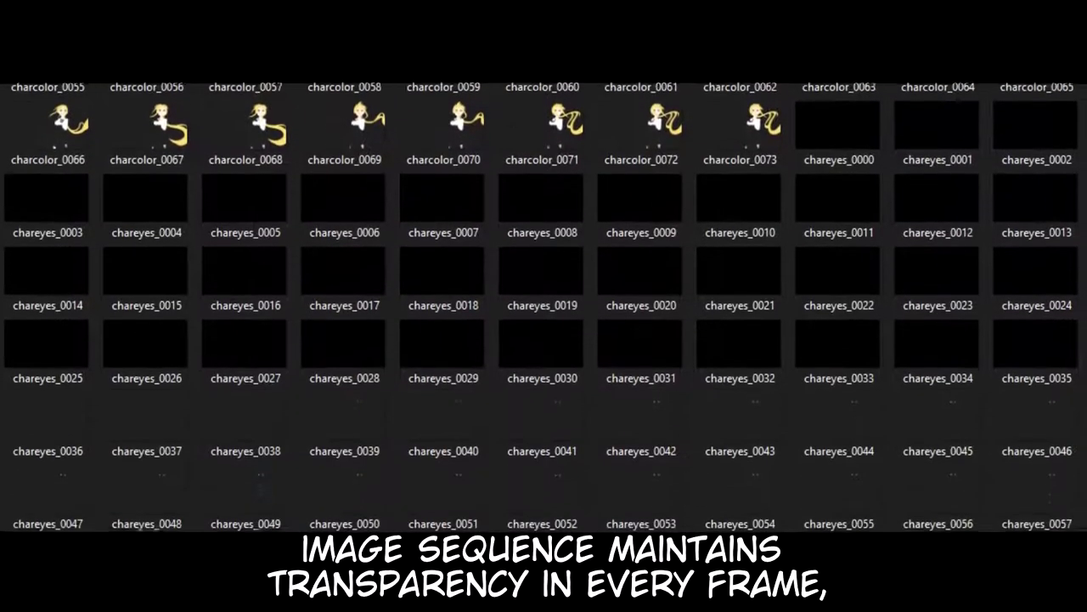
pyautogui.scroll(-5, 544, 306)
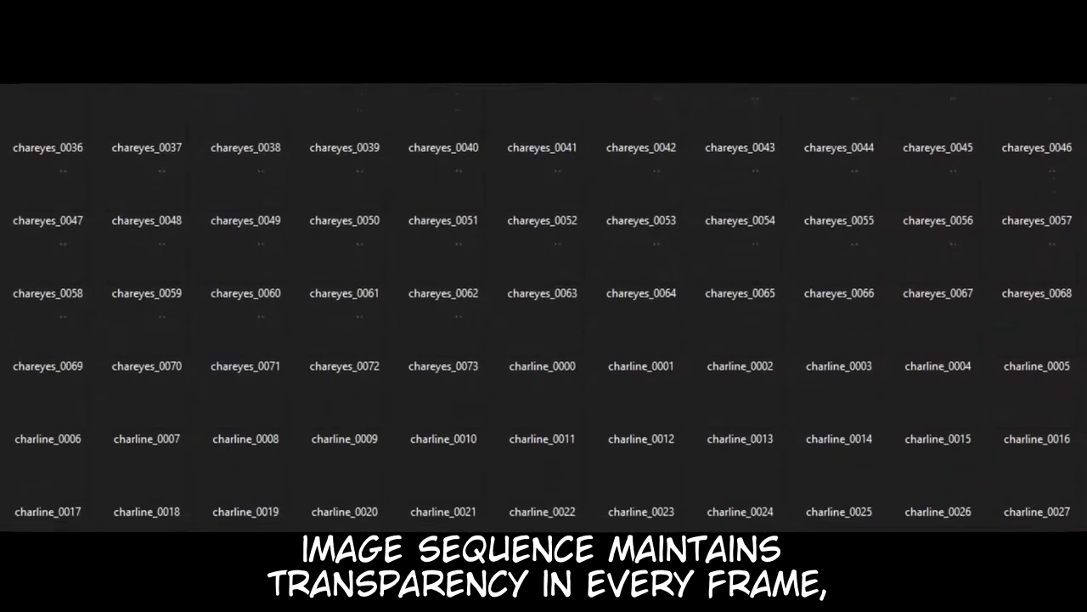
pyautogui.scroll(-5, 544, 306)
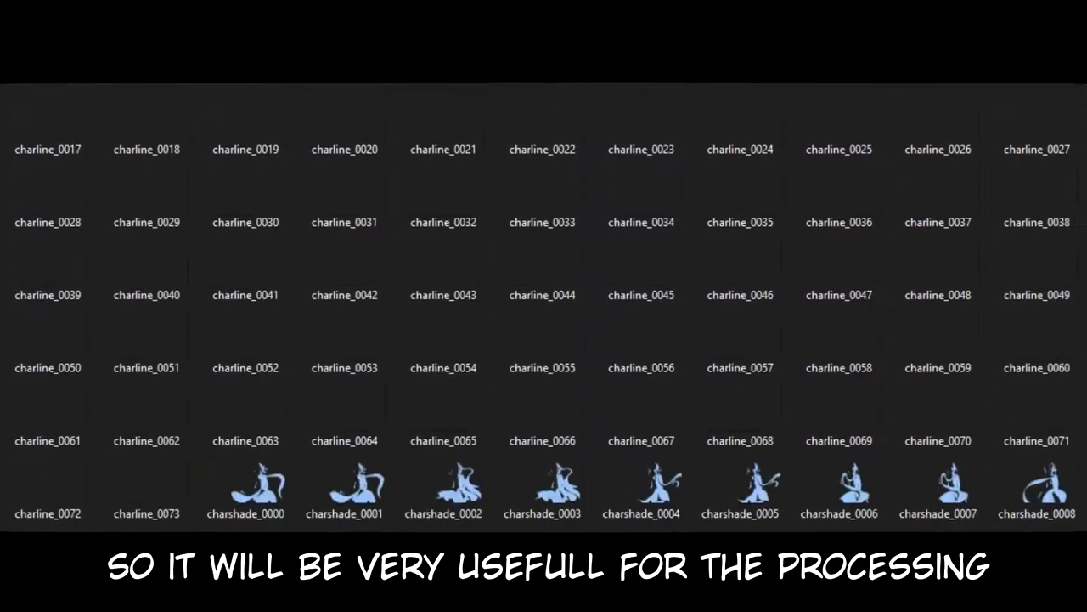
pyautogui.scroll(-5, 544, 306)
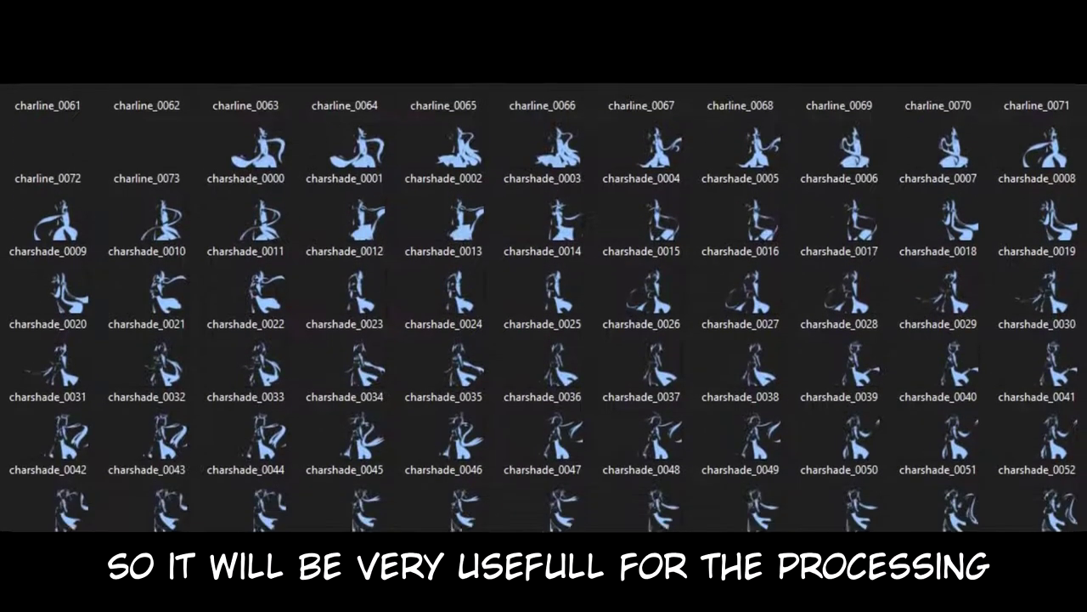
pyautogui.scroll(-3, 543, 305)
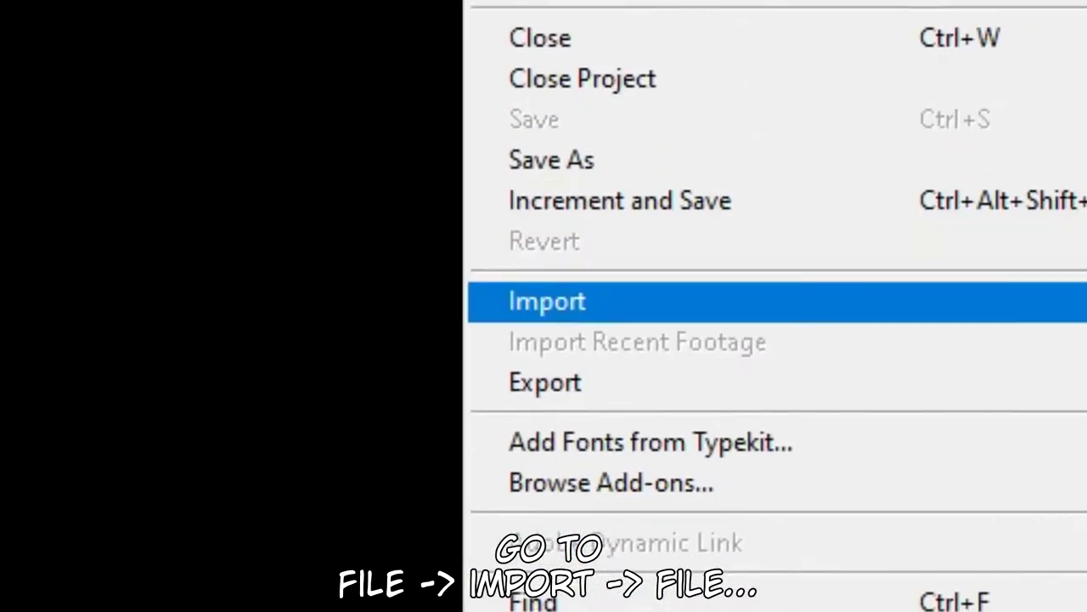
# - Import the charcolor frames as a PNG sequence, starting from charcolor_0000 in the char folder
pyautogui.moveTo(546, 302)
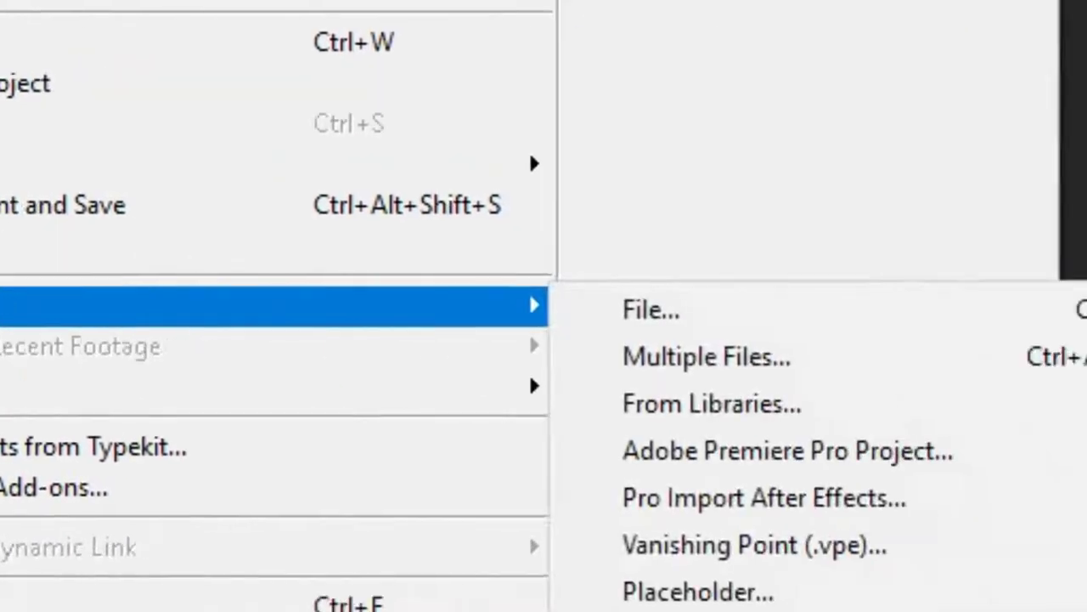
pyautogui.click(651, 309)
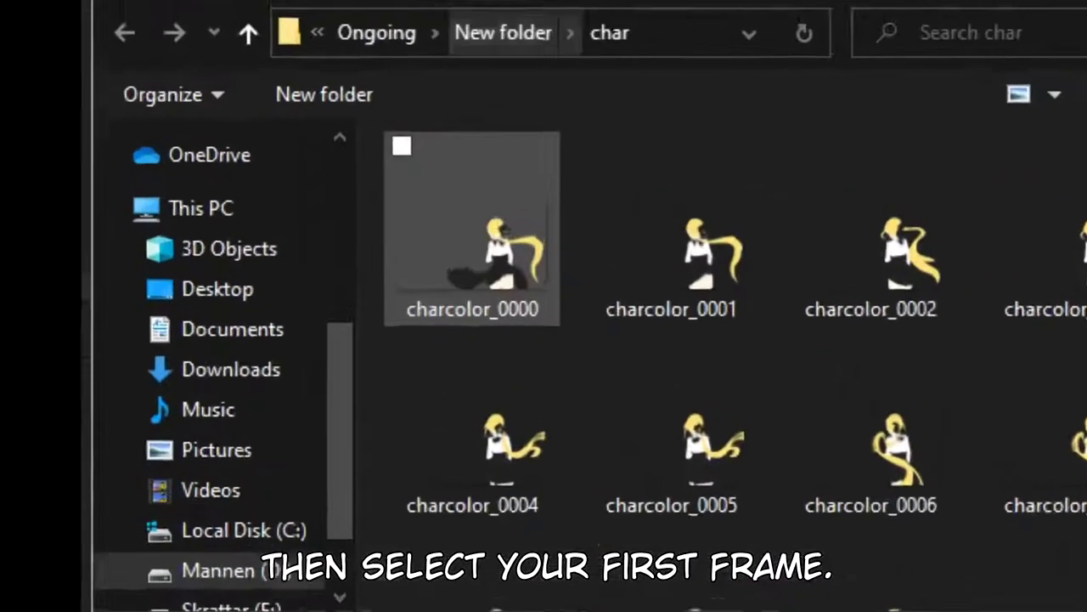
pyautogui.click(376, 123)
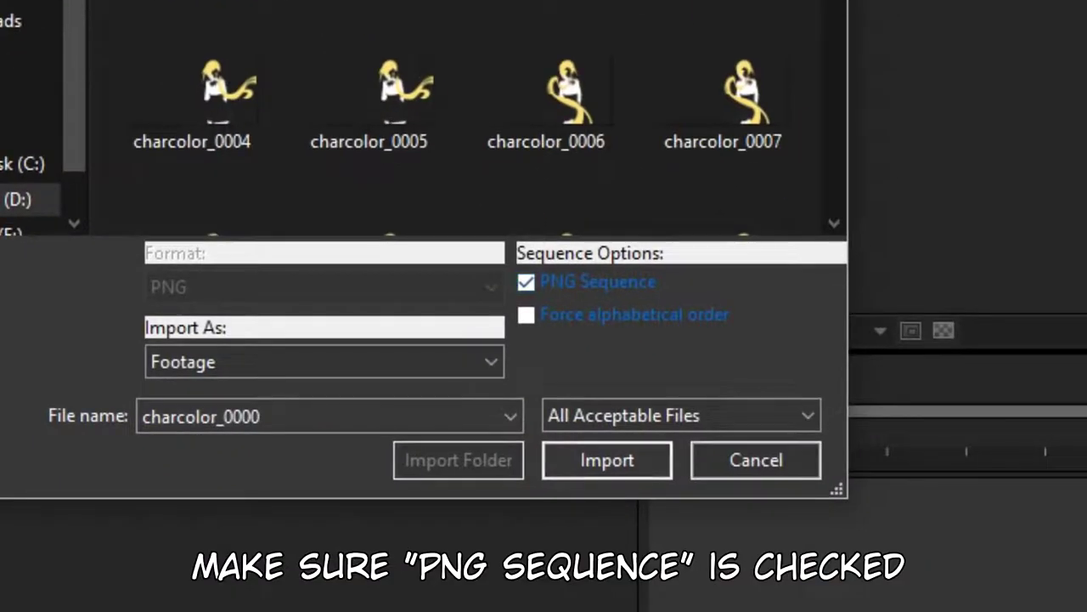
pyautogui.click(608, 459)
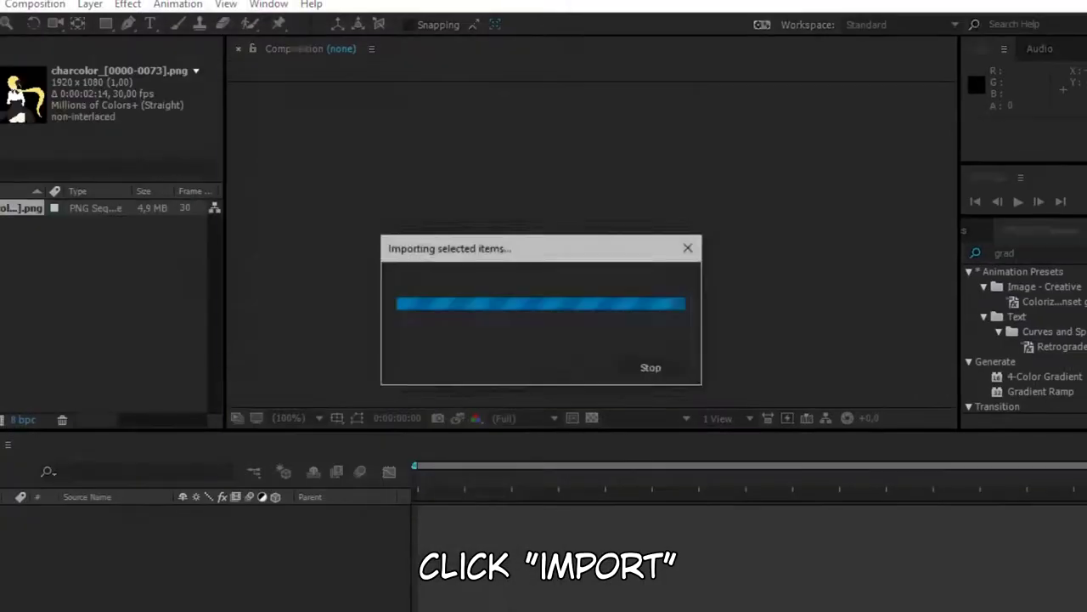
# - Interpret the charcolor footage at an assumed frame rate of 24 frames per second
pyautogui.rightClick(90, 208)
pyautogui.moveTo(323, 302)
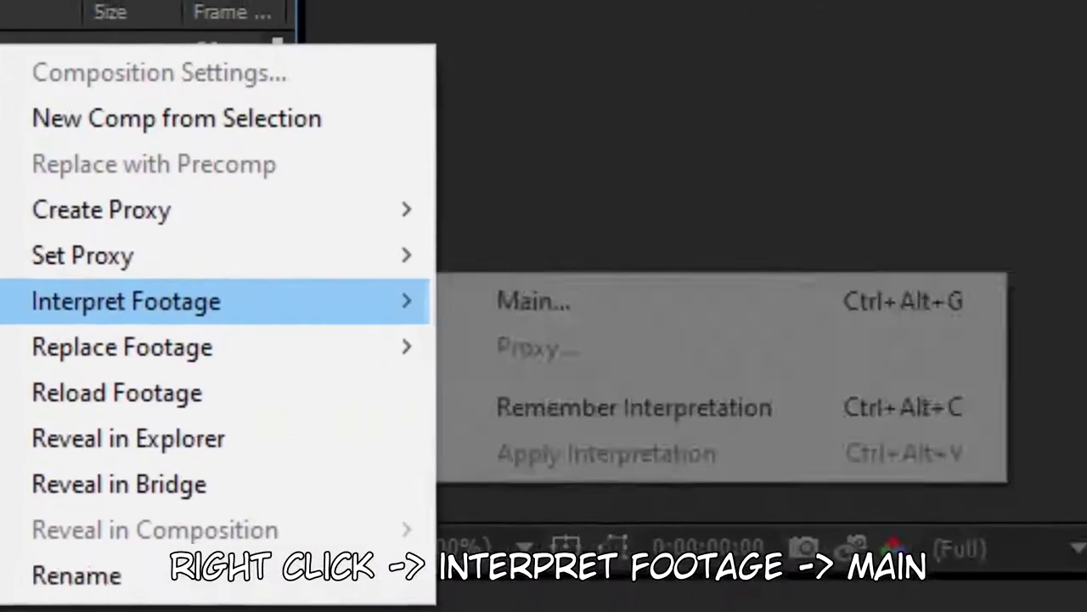
pyautogui.click(616, 303)
pyautogui.write('24')
pyautogui.press('Return')
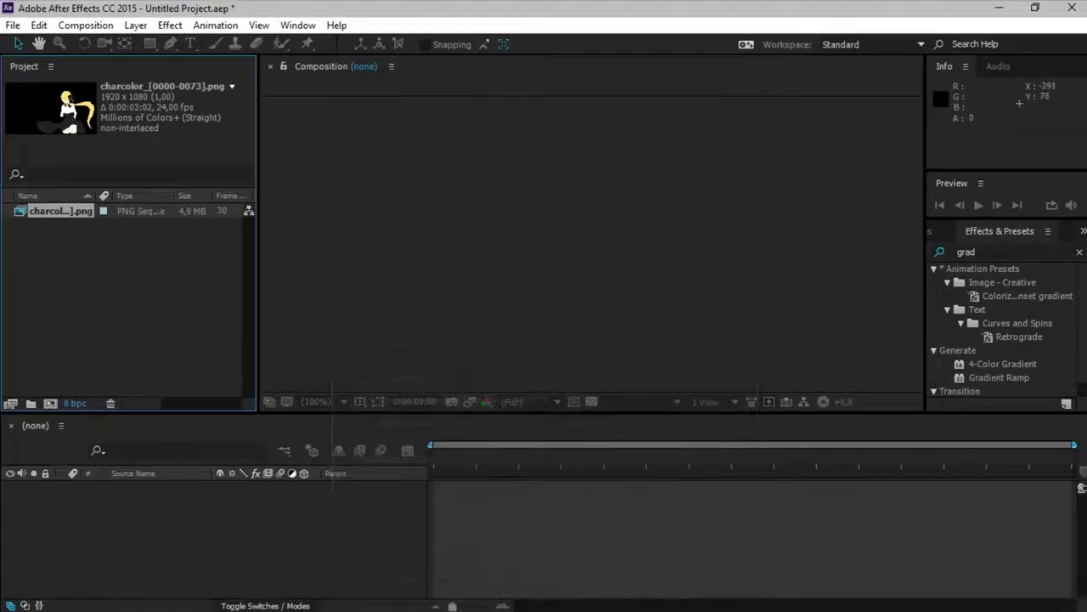
# - Import the chareyes, charline and charshade frames as separate PNG sequences
pyautogui.click(378, 363)
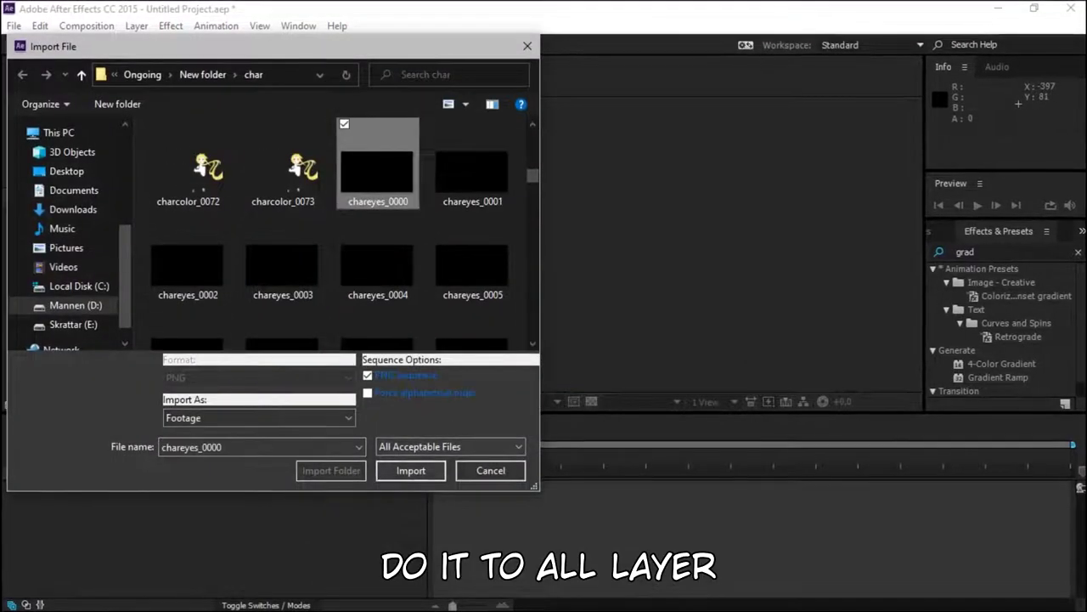
pyautogui.press('Return')
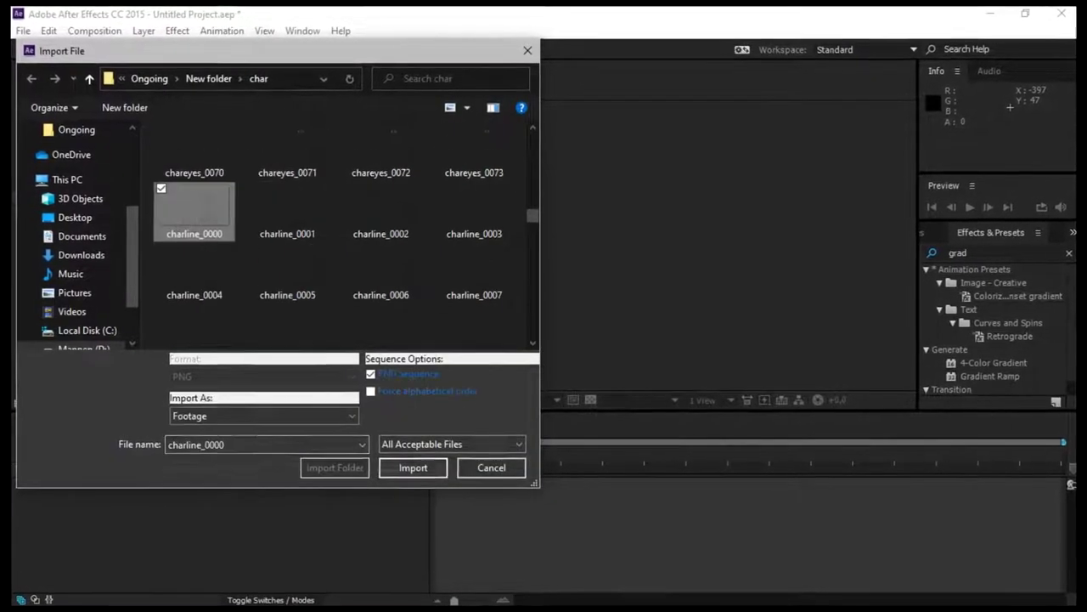
pyautogui.press('Return')
pyautogui.rightClick(157, 309)
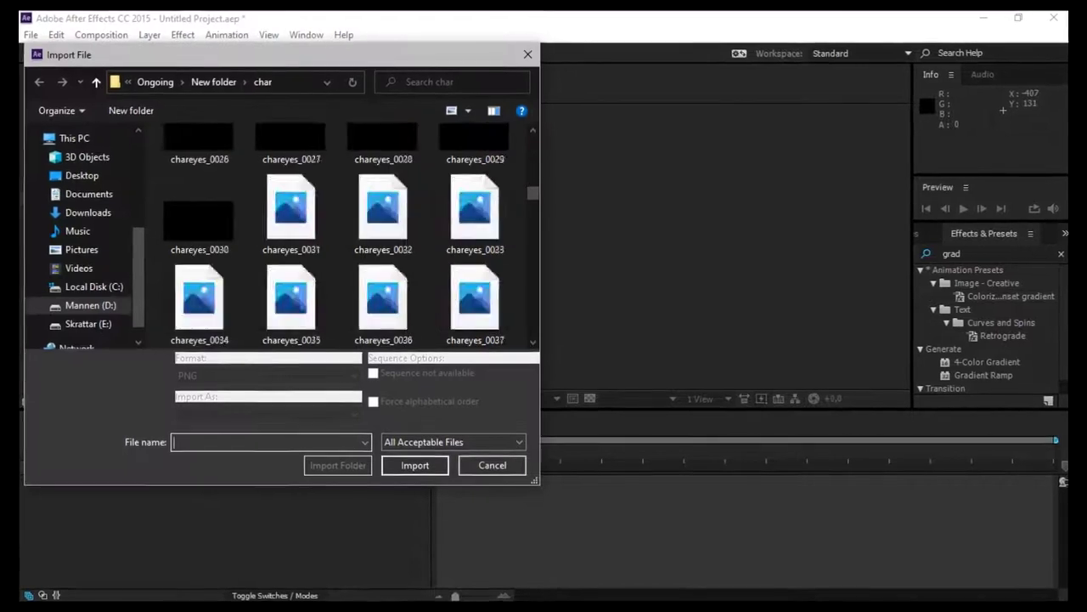
pyautogui.press('Return')
# - Import the charshine frames as a PNG sequence, starting from charshine_0000
pyautogui.rightClick(176, 332)
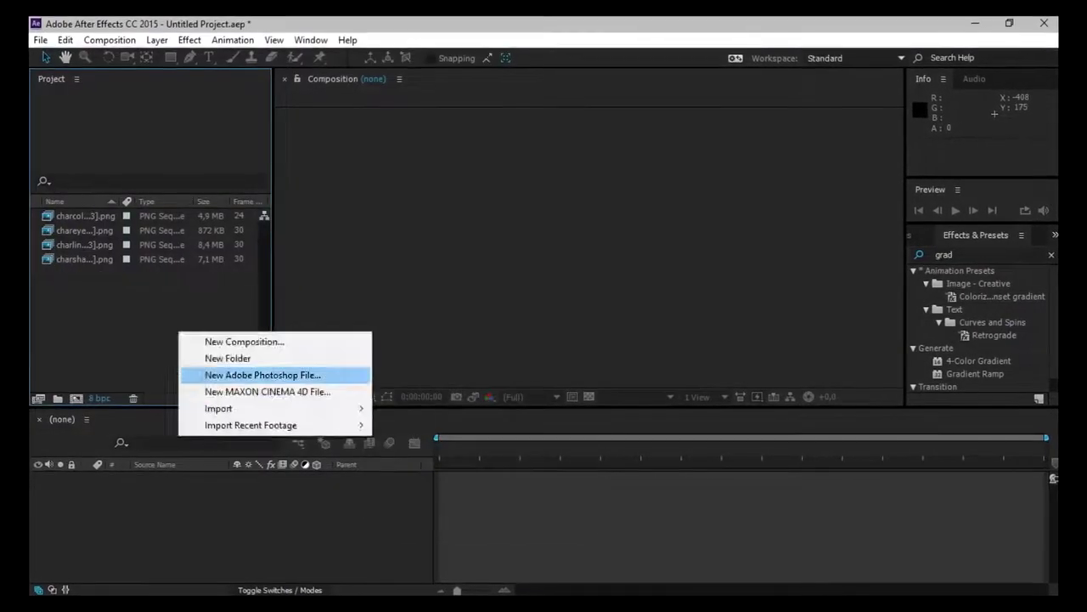
pyautogui.moveTo(229, 408)
pyautogui.click(400, 409)
pyautogui.scroll(-1, 378, 149)
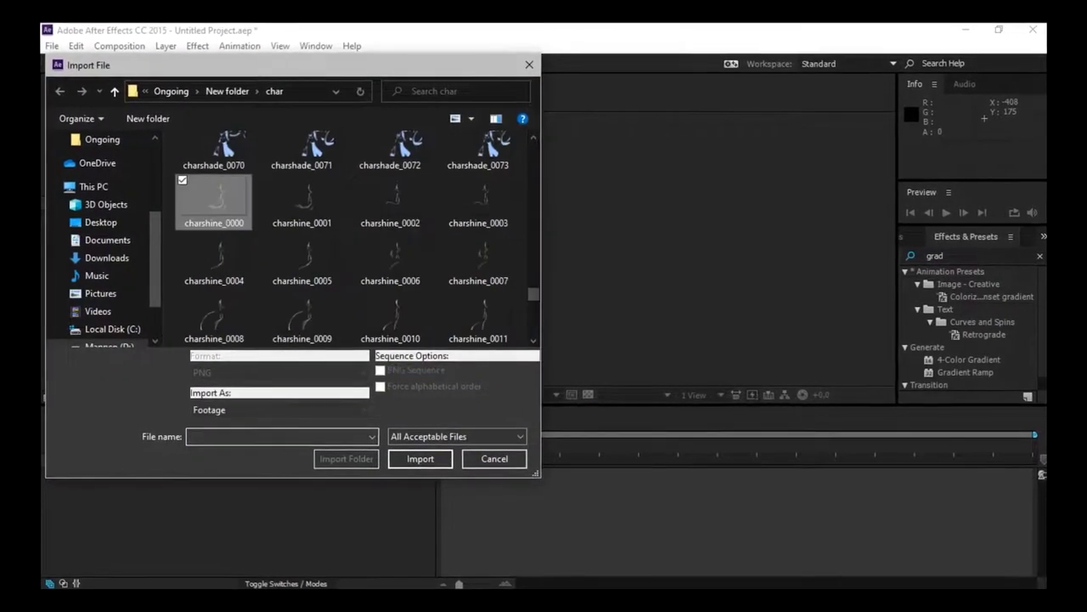
pyautogui.press('Return')
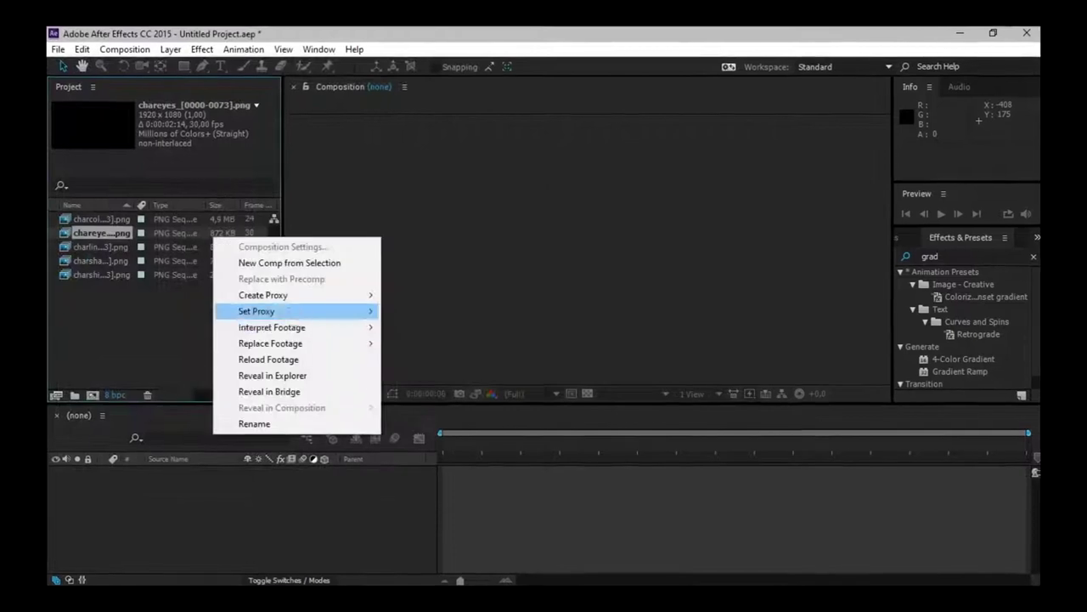
# - Set the assumed frame rate of the chareyes and charline sequences to 24 frames per second
pyautogui.moveTo(288, 327)
pyautogui.click(408, 327)
pyautogui.write('24')
pyautogui.press('Return')
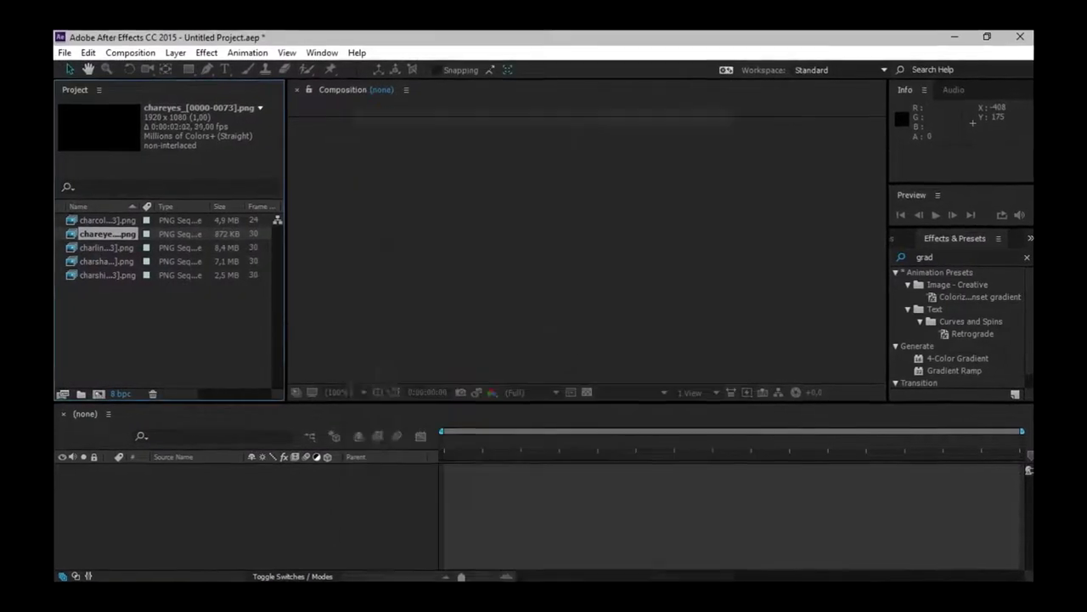
pyautogui.click(431, 340)
pyautogui.write('24')
pyautogui.press('Return')
# - Set the assumed frame rate of the charshade and charshine sequences to 24 frames per second
pyautogui.rightClick(230, 261)
pyautogui.click(429, 350)
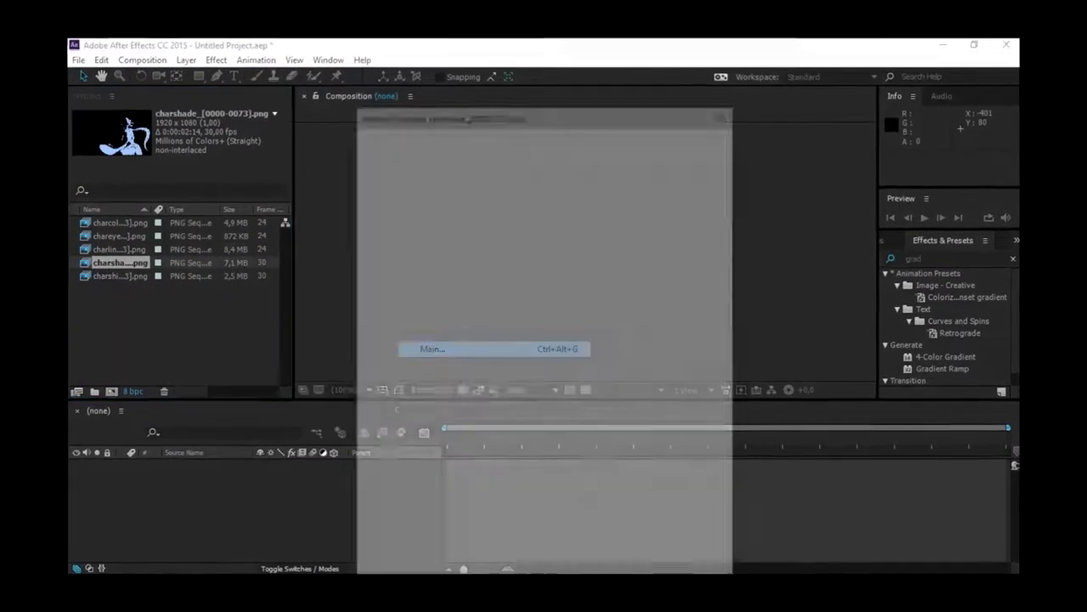
pyautogui.write('24')
pyautogui.press('Return')
pyautogui.click(228, 276)
pyautogui.write('24')
pyautogui.press('Return')
# - Import the background frames from the bg folder as a PNG sequence, starting from bg_0000
pyautogui.rightClick(235, 321)
pyautogui.moveTo(282, 392)
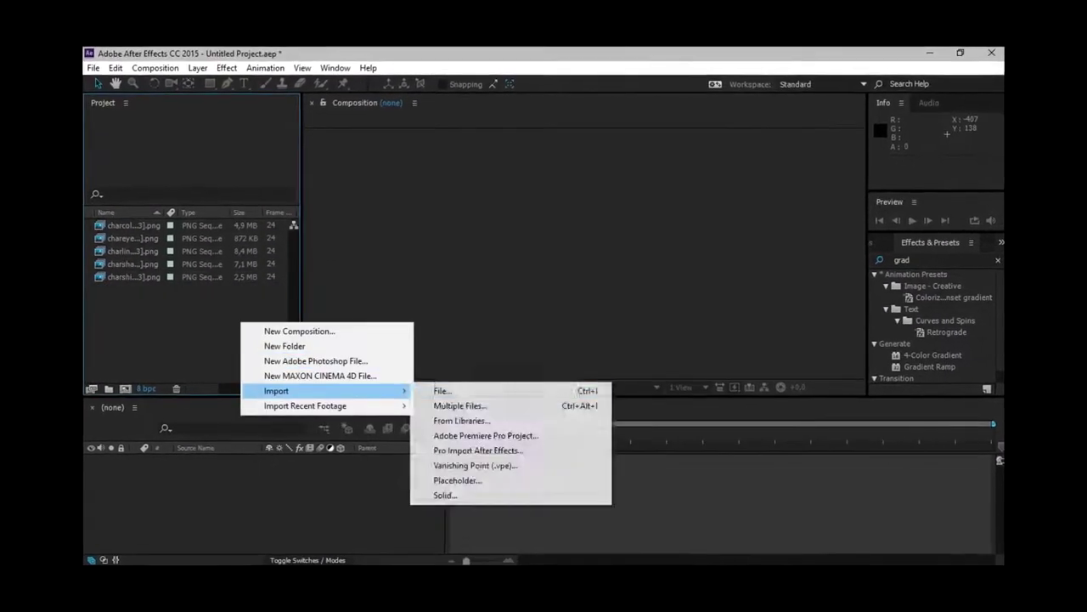
pyautogui.click(440, 393)
pyautogui.click(260, 106)
pyautogui.doubleClick(243, 176)
pyautogui.click(244, 188)
pyautogui.click(434, 444)
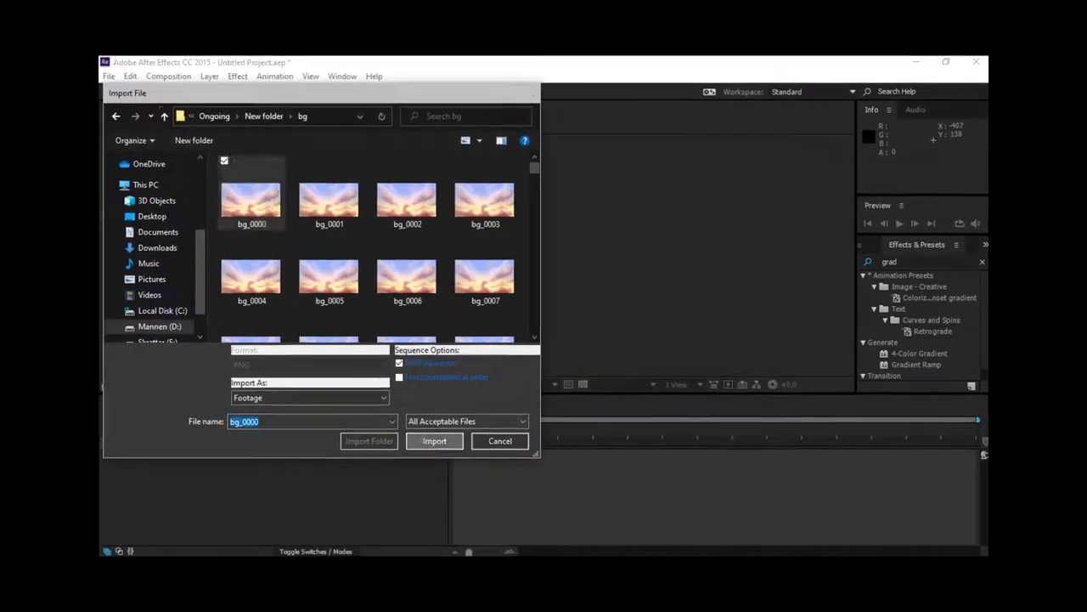
# - Import the bgdot frames from the bg folder as a PNG sequence, starting from bgdot_0000
pyautogui.rightClick(253, 338)
pyautogui.moveTo(289, 403)
pyautogui.click(446, 403)
pyautogui.scroll(-3, 376, 263)
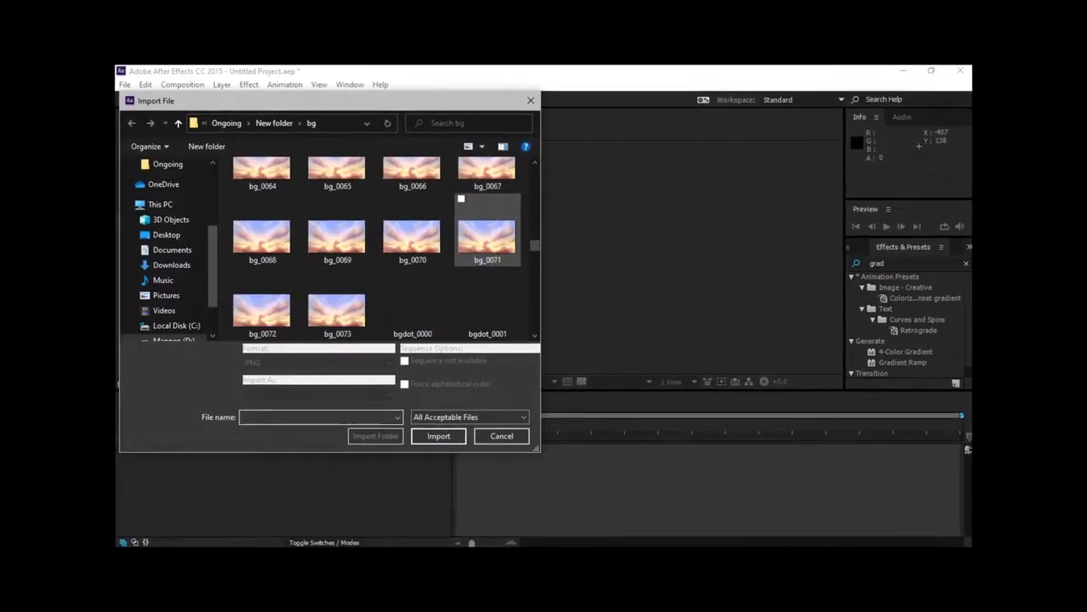
pyautogui.click(409, 239)
pyautogui.click(433, 438)
# - Set the assumed frame rate of the bgdot and bg sequences to 24 frames per second
pyautogui.click(365, 325)
pyautogui.write('24')
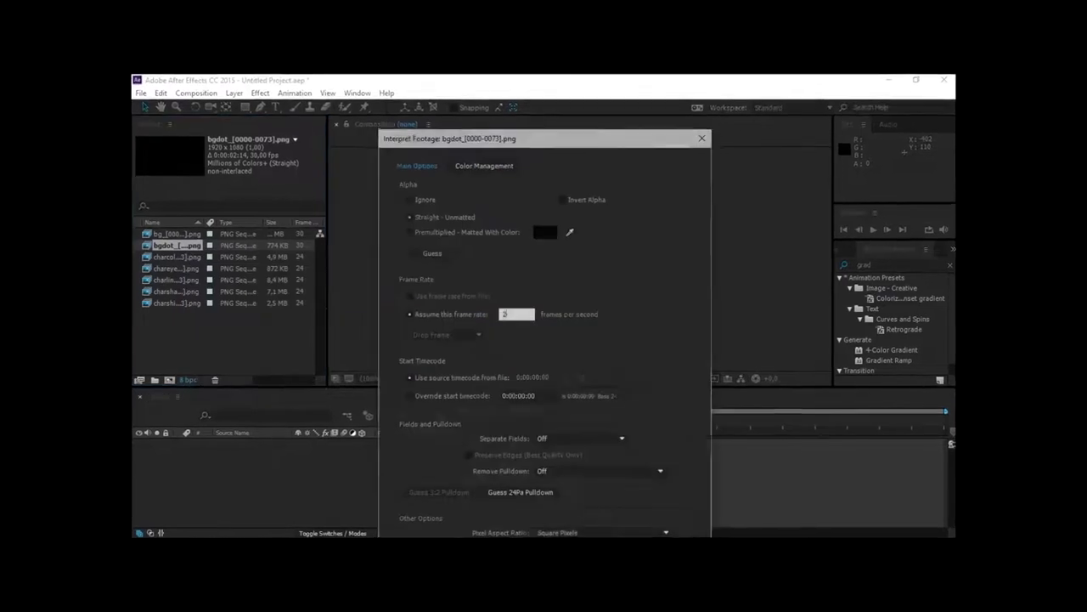
pyautogui.press('Return')
pyautogui.rightClick(246, 234)
pyautogui.click(429, 309)
pyautogui.write('24')
pyautogui.press('Return')
# - Create a composition from the charline sequence and rename it main
pyautogui.click(174, 291)
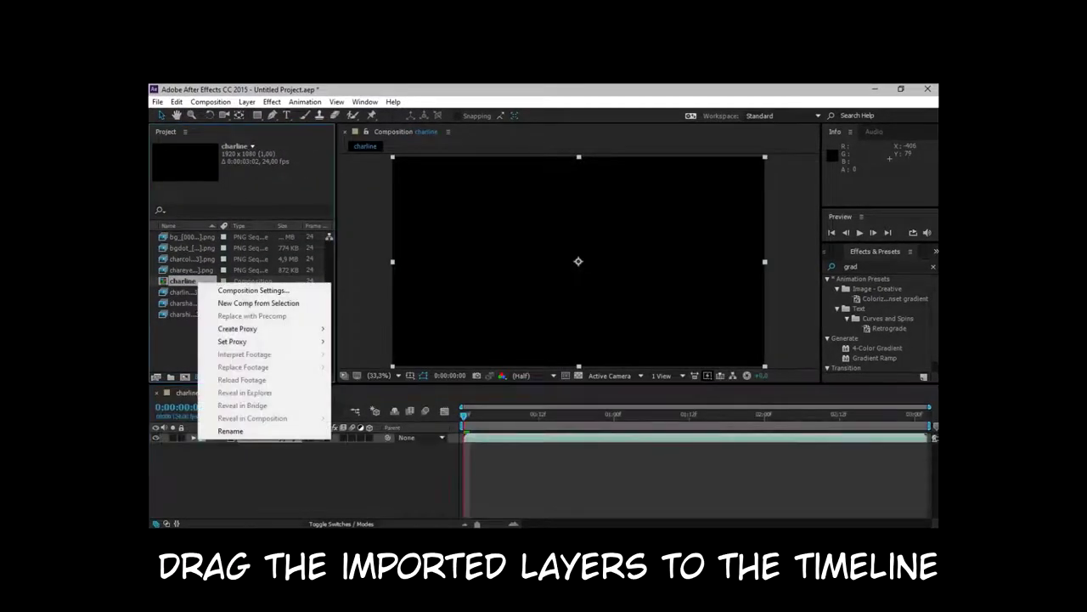
pyautogui.write('main')
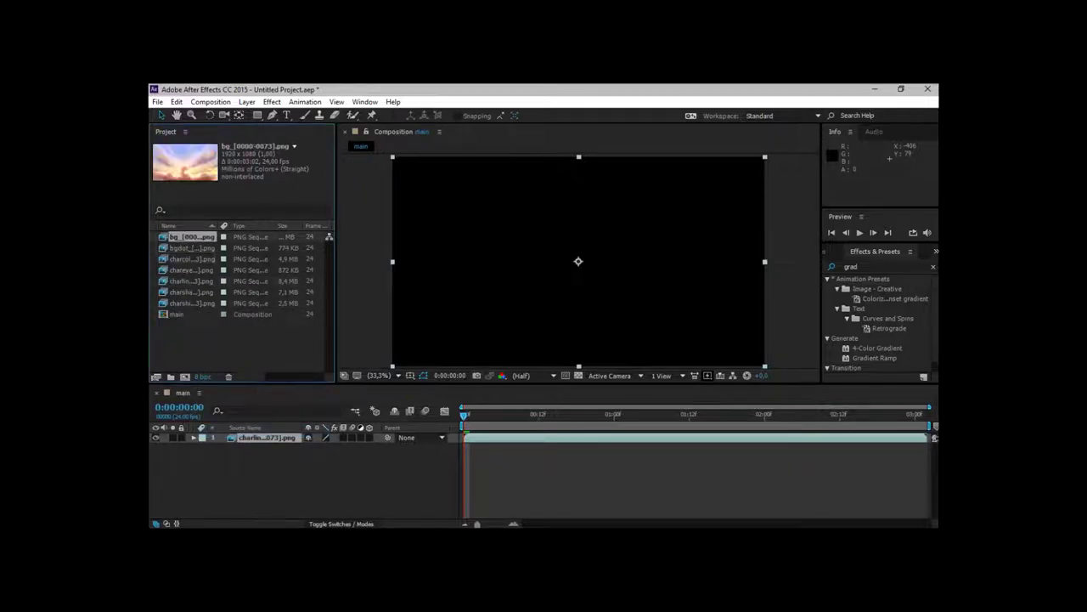
# - Add the bg sequence beneath the charline layer in the timeline and place bgdot between the two
pyautogui.moveTo(192, 237); pyautogui.dragTo(212, 455)
pyautogui.moveTo(192, 248); pyautogui.dragTo(234, 353)
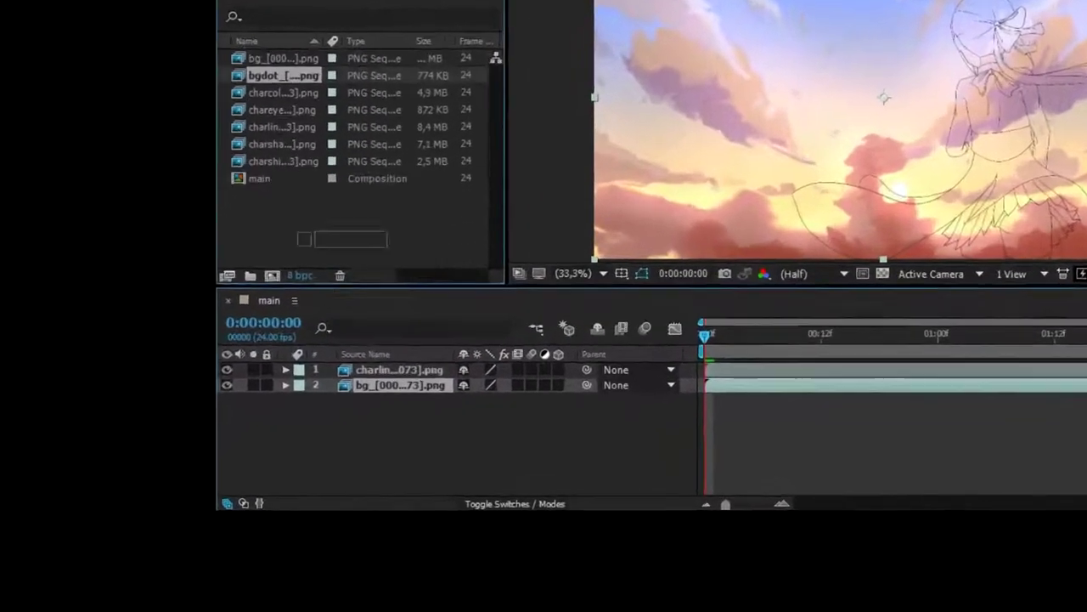
pyautogui.moveTo(346, 239); pyautogui.dragTo(399, 378)
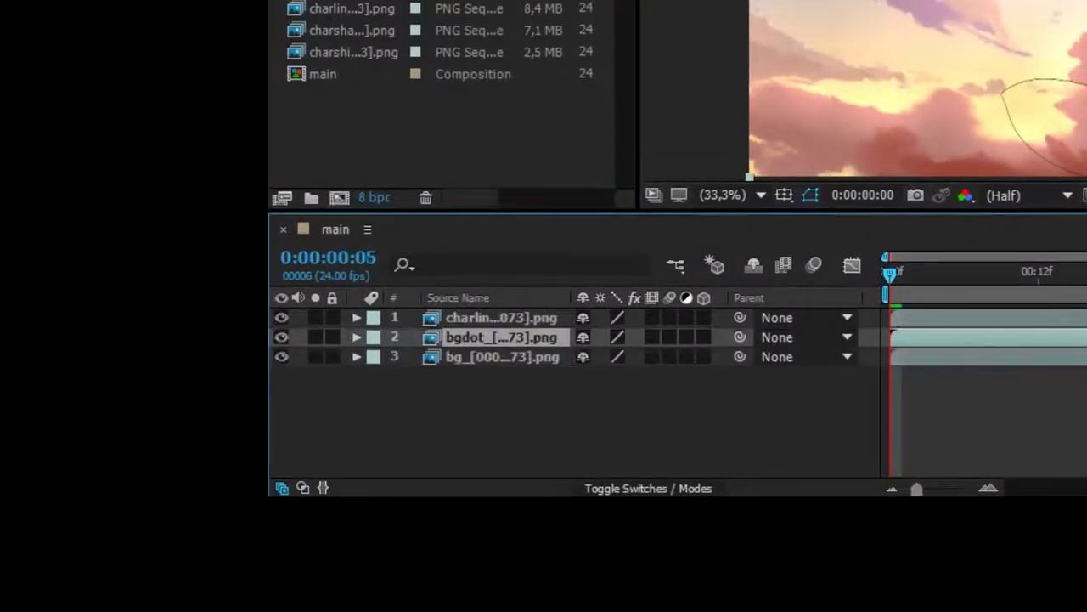
# - Set the label colour of the bgdot layer to red and the charline layer to yellow
pyautogui.click(374, 337)
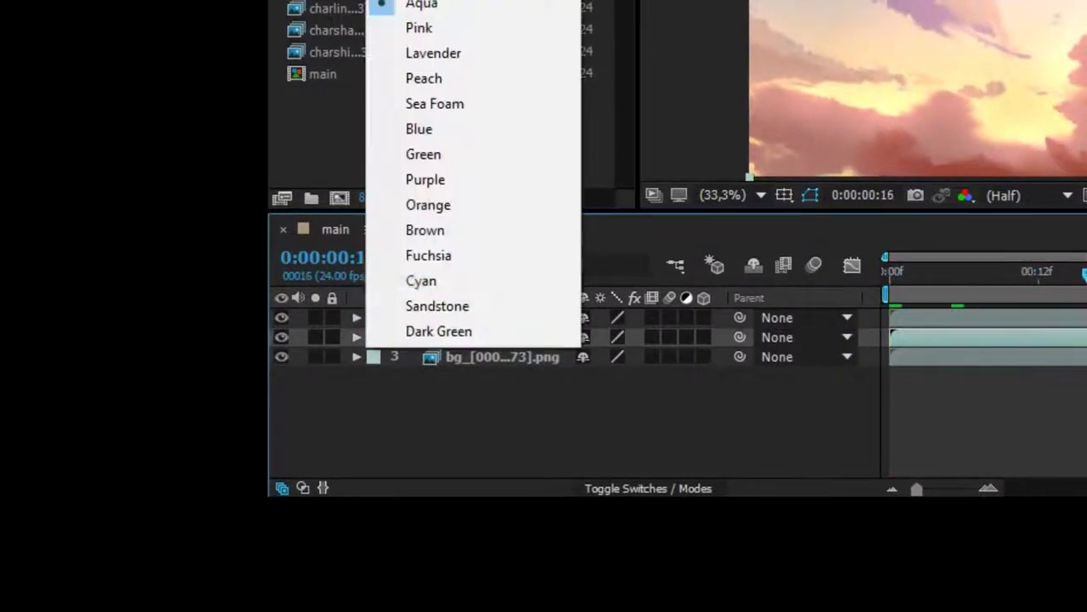
pyautogui.click(416, 0)
pyautogui.click(374, 318)
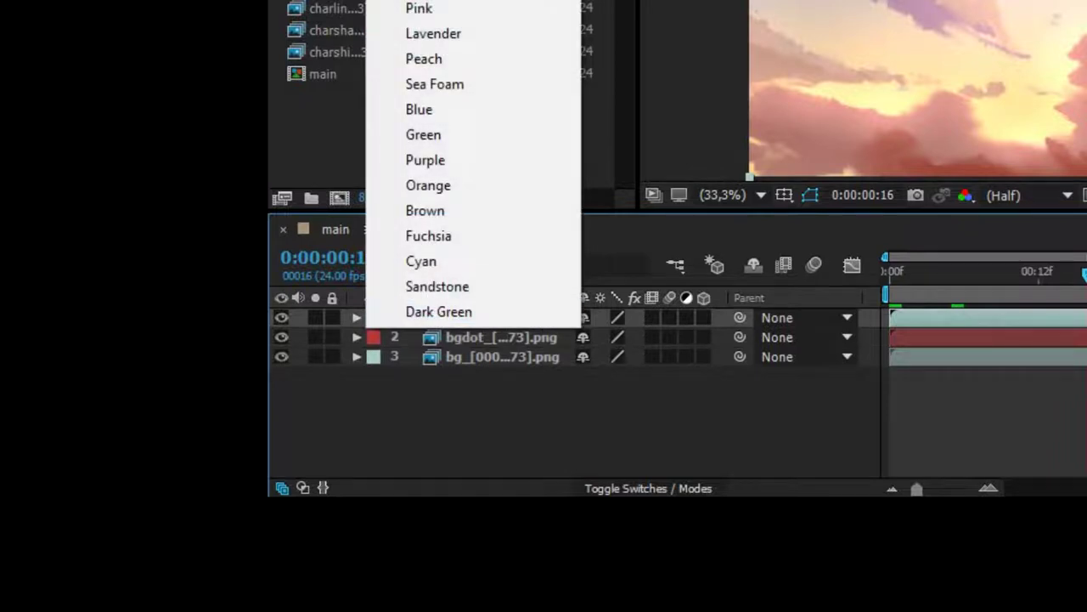
pyautogui.click(418, 9)
pyautogui.press('Home')
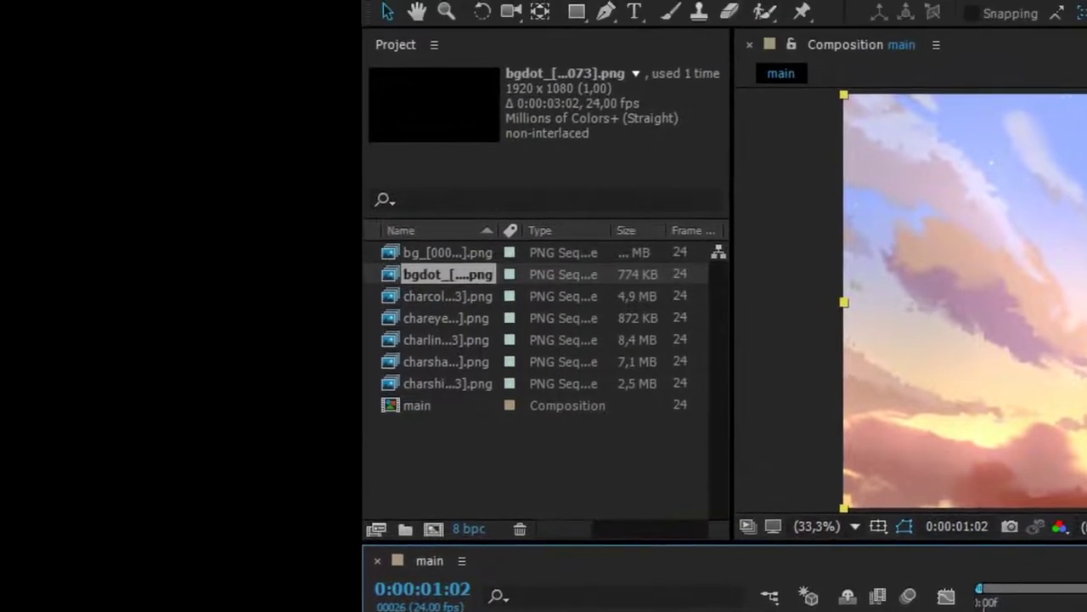
# - Add the charcolor sequence beneath the charline layer and place the charshade sequence directly above charcolor
pyautogui.click(433, 315)
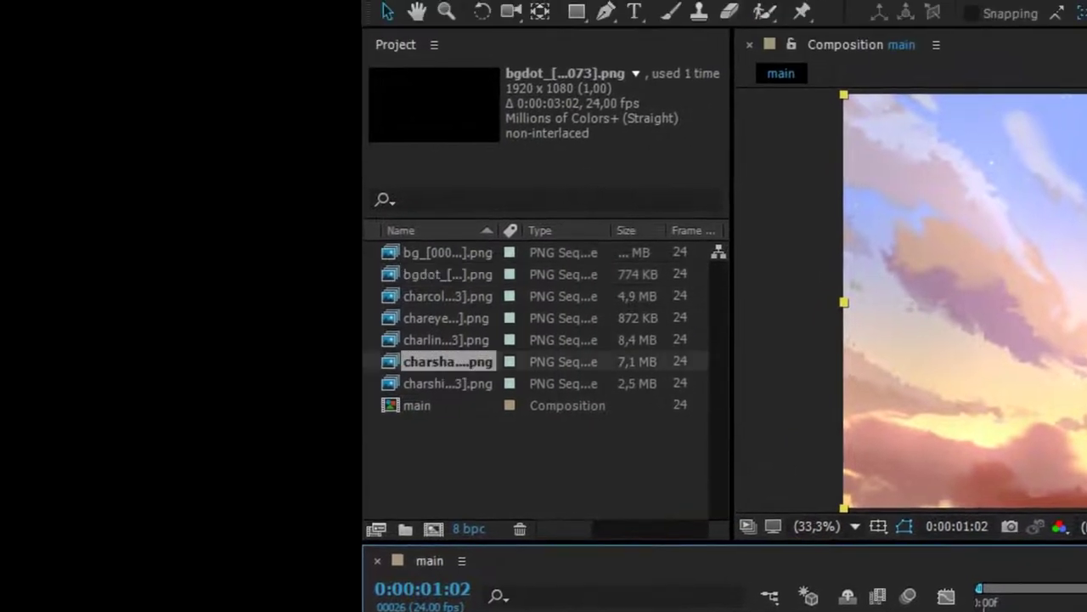
pyautogui.click(434, 272)
pyautogui.moveTo(435, 250); pyautogui.dragTo(578, 593)
pyautogui.moveTo(977, 346); pyautogui.dragTo(1086, 346)
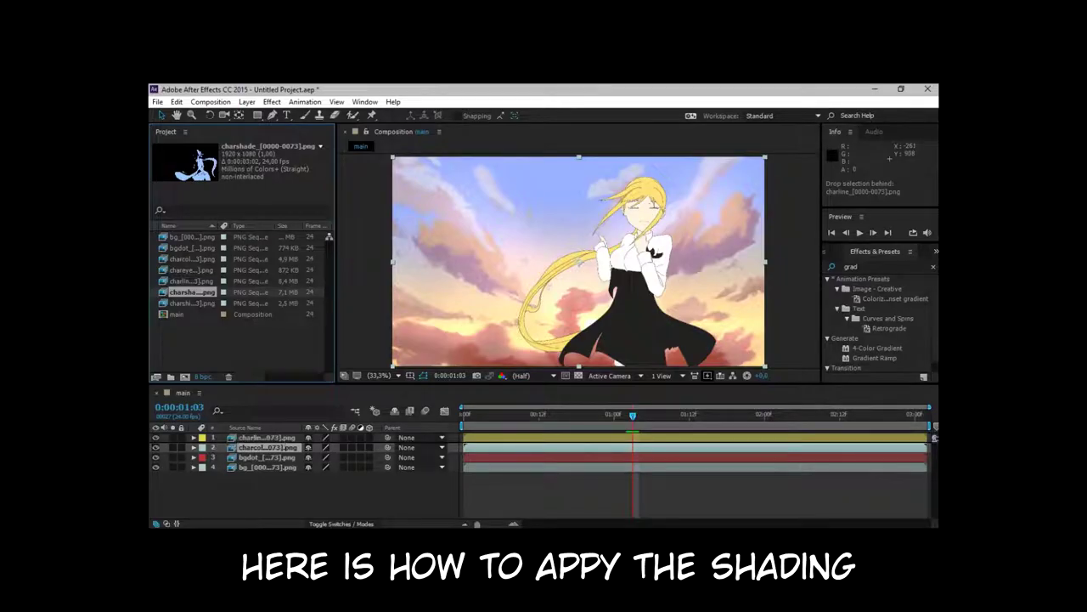
pyautogui.moveTo(191, 291); pyautogui.dragTo(266, 443)
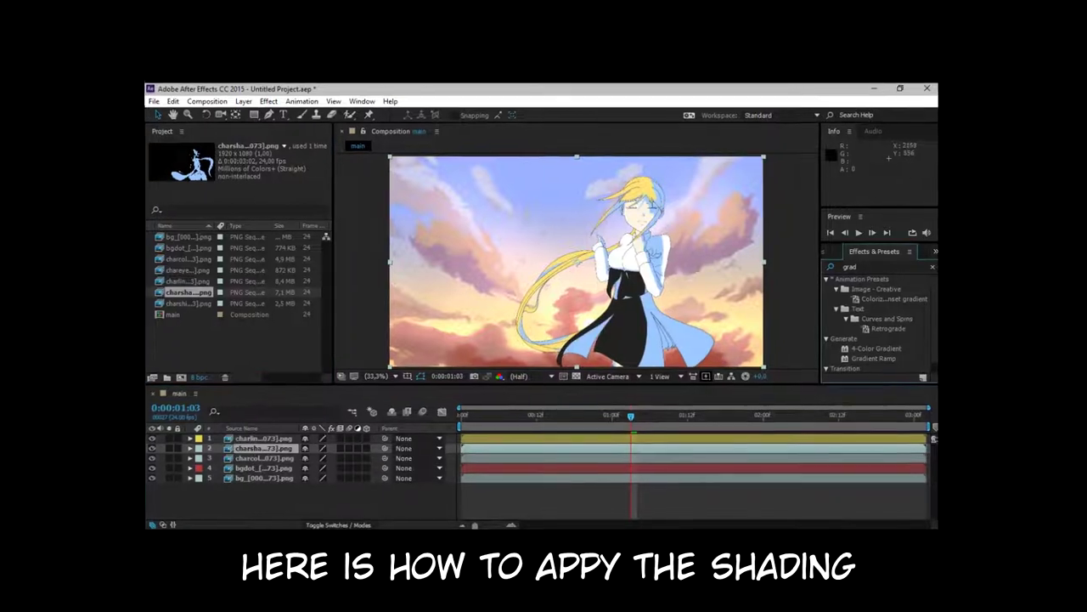
# - Search the effects for "ramp" and apply Gradient Ramp to the charshade layer
pyautogui.click(857, 266)
pyautogui.write('ramp')
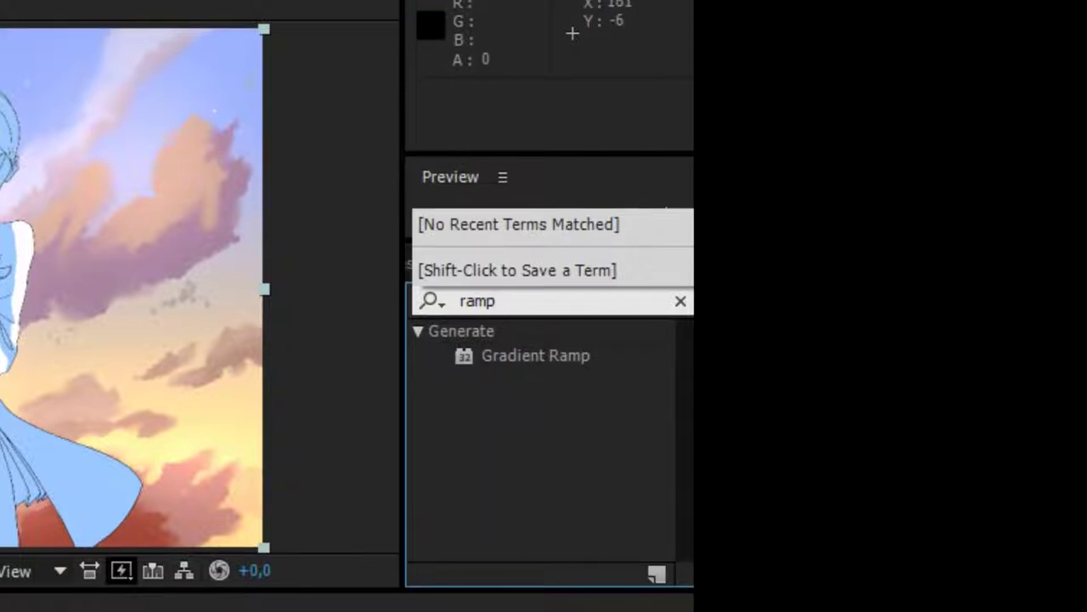
pyautogui.press('Return')
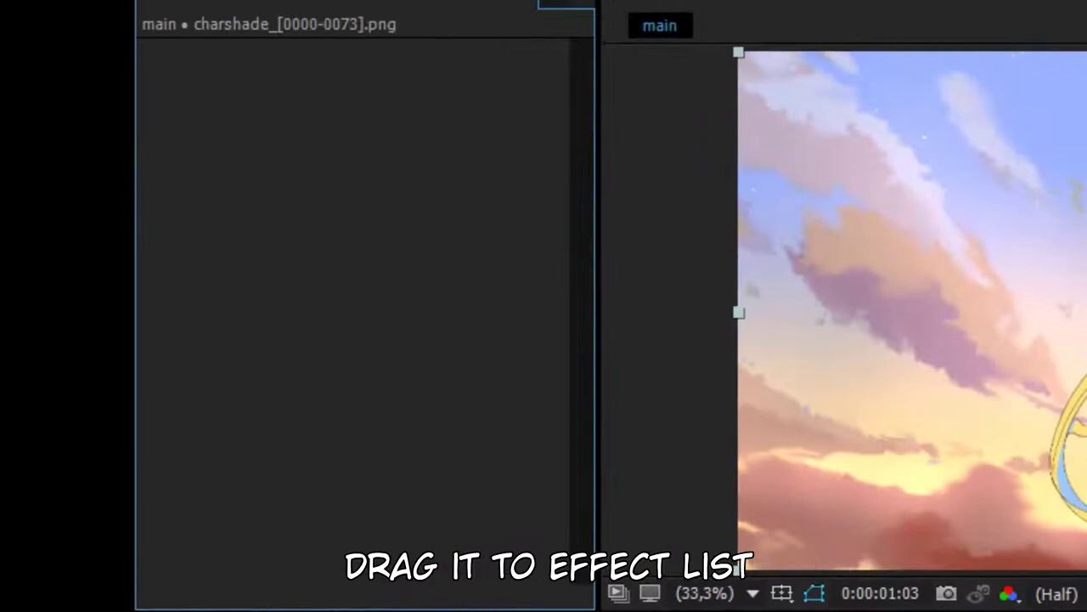
pyautogui.moveTo(544, 356); pyautogui.dragTo(722, 386)
pyautogui.moveTo(628, 385); pyautogui.dragTo(383, 356)
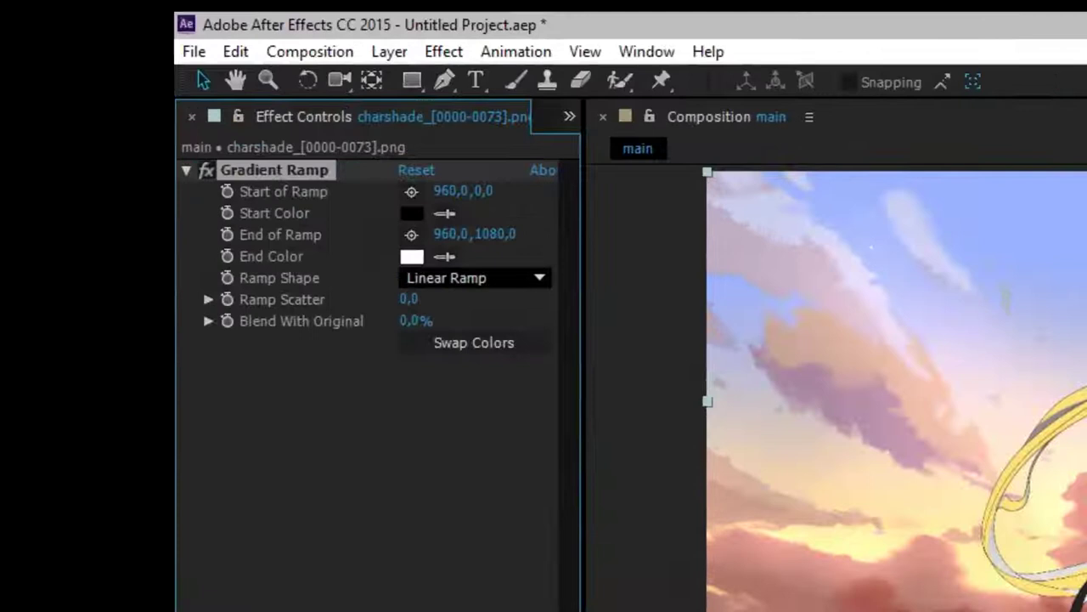
# - Set the gradient's ramp shape to Radial Ramp and place its start point at about 1662, 597 beside the character
pyautogui.click(189, 232)
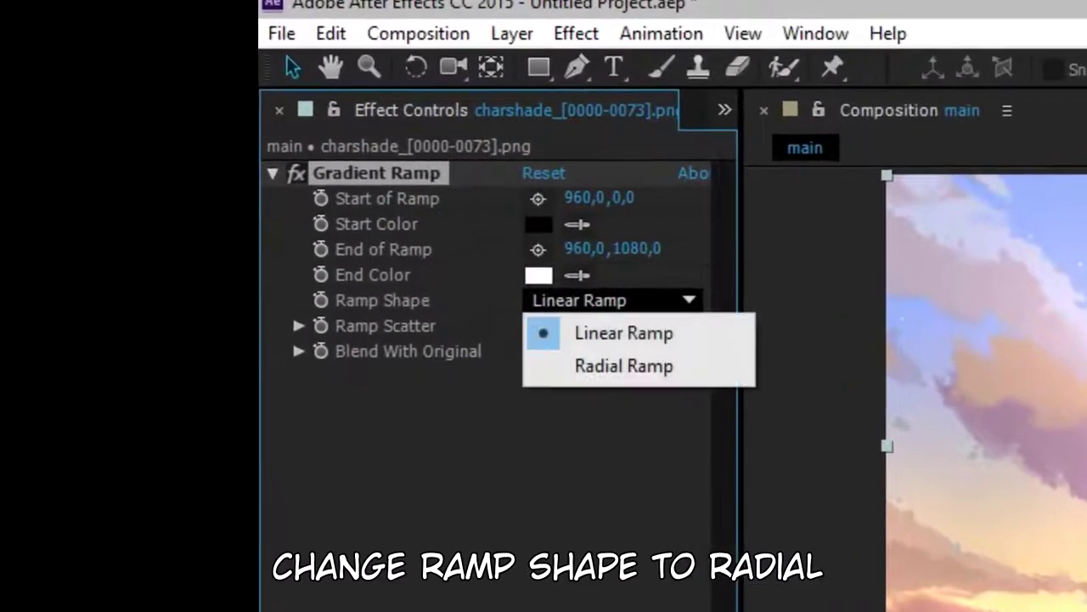
pyautogui.click(195, 267)
pyautogui.click(623, 365)
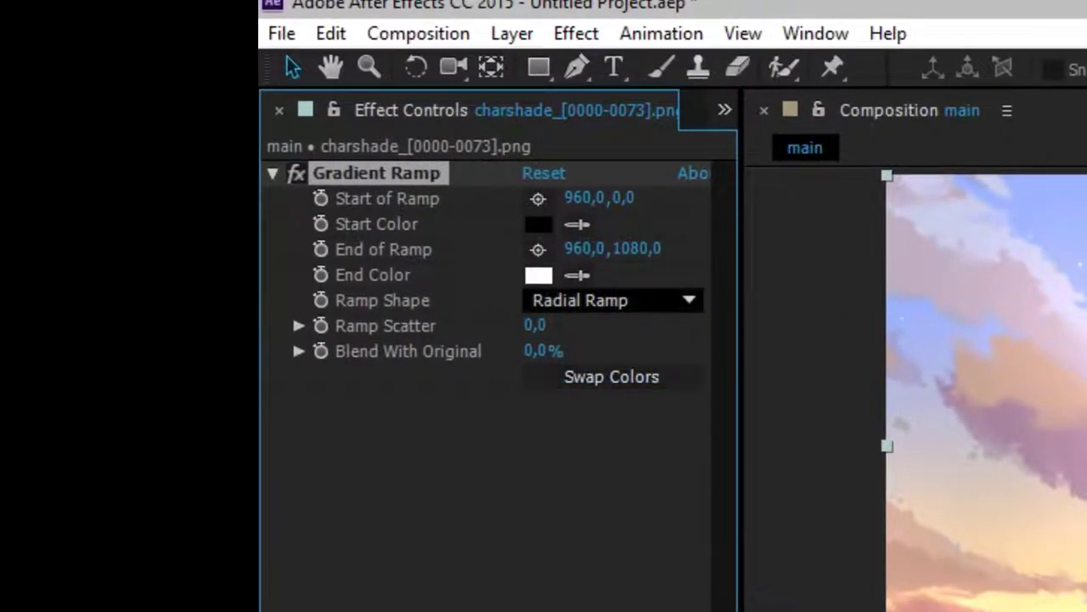
pyautogui.click(1075, 378)
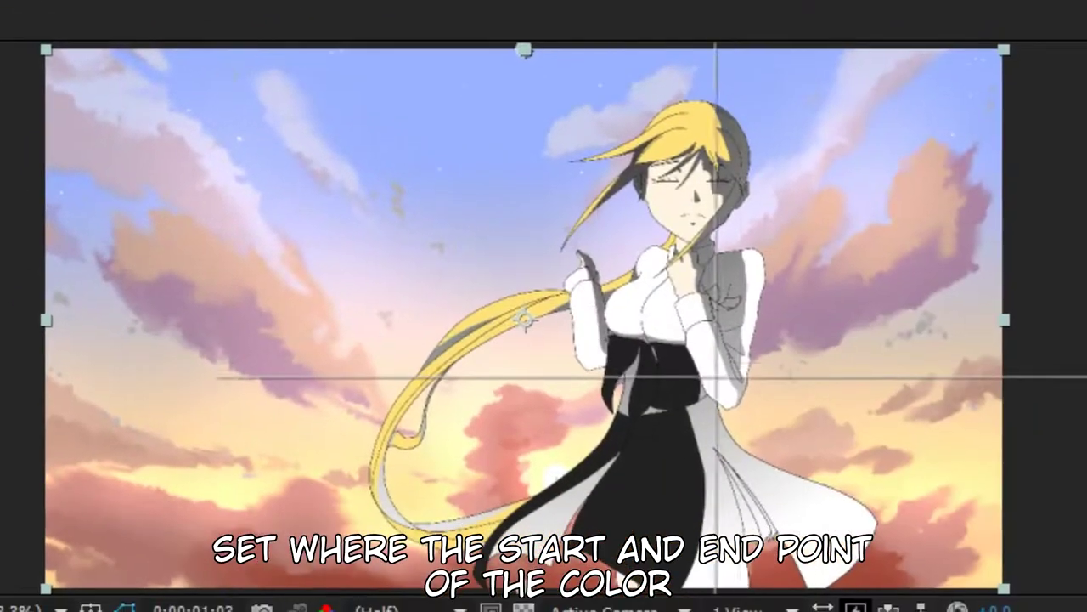
pyautogui.click(872, 346)
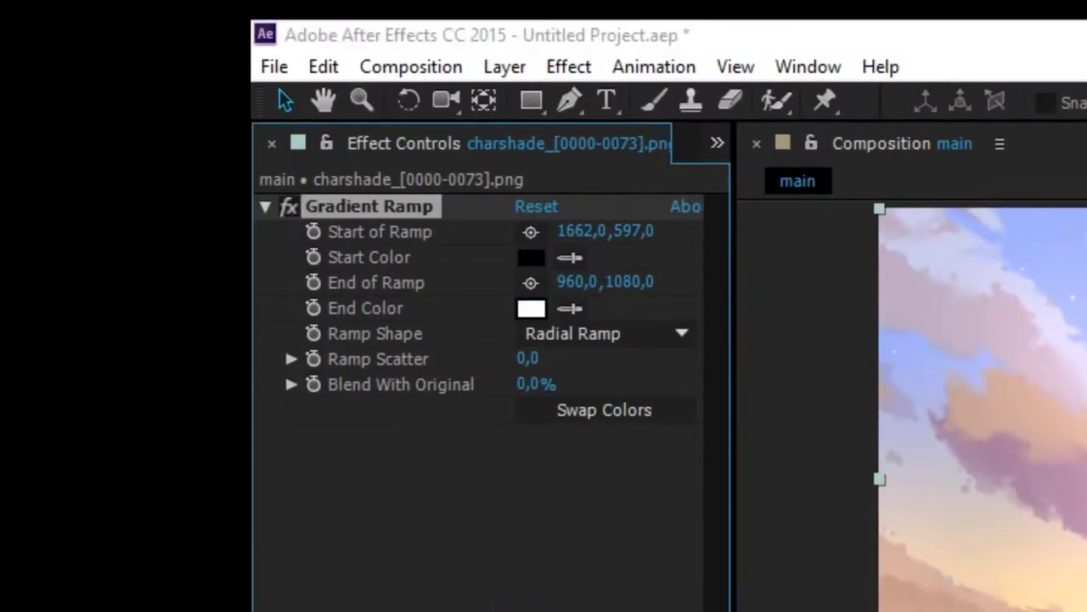
# - Set the charshade gradient's end colour to peach FFD8BC, sampled from the background, and its start colour to dark brown 4B1E00
pyautogui.click(315, 265)
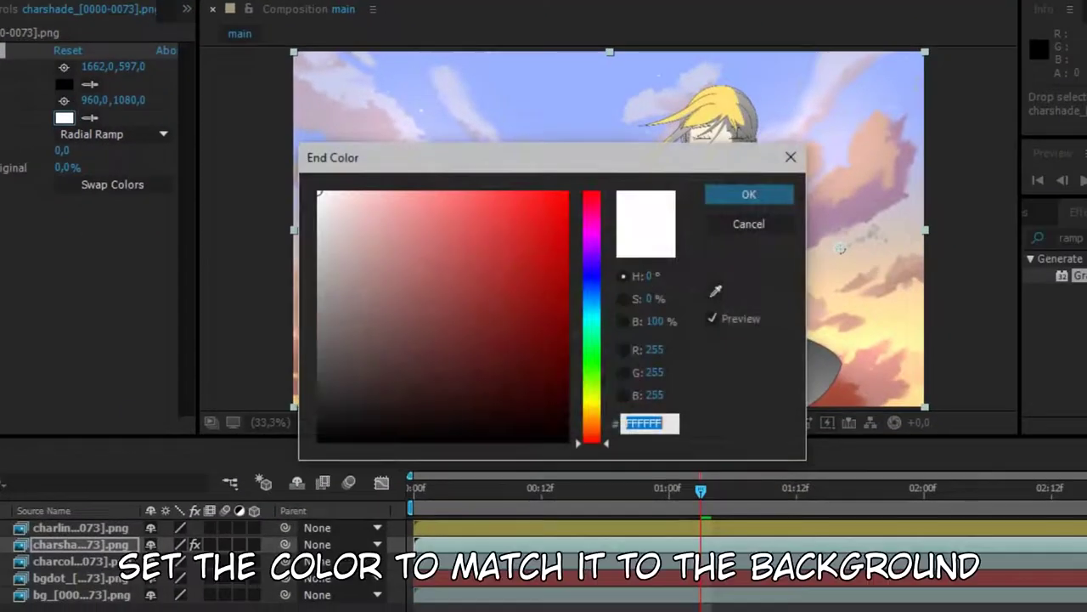
pyautogui.click(716, 291)
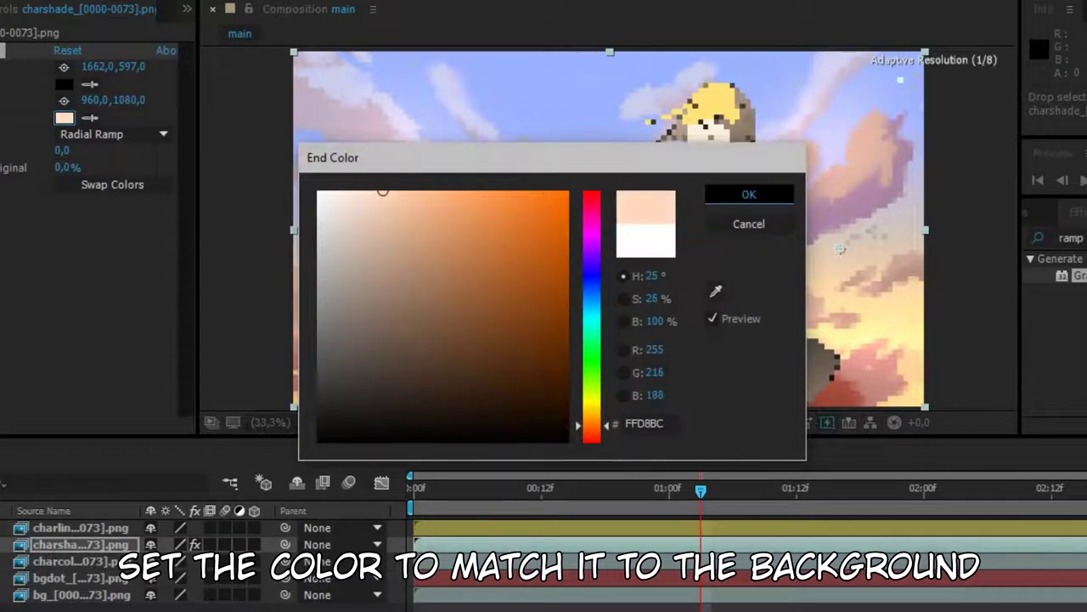
pyautogui.press('Return')
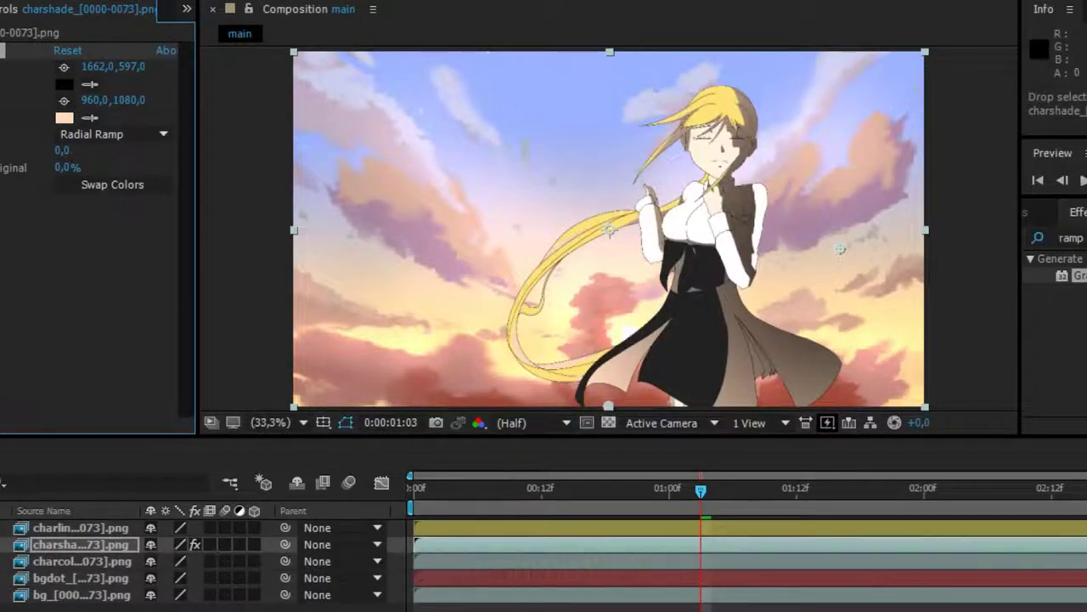
pyautogui.click(64, 84)
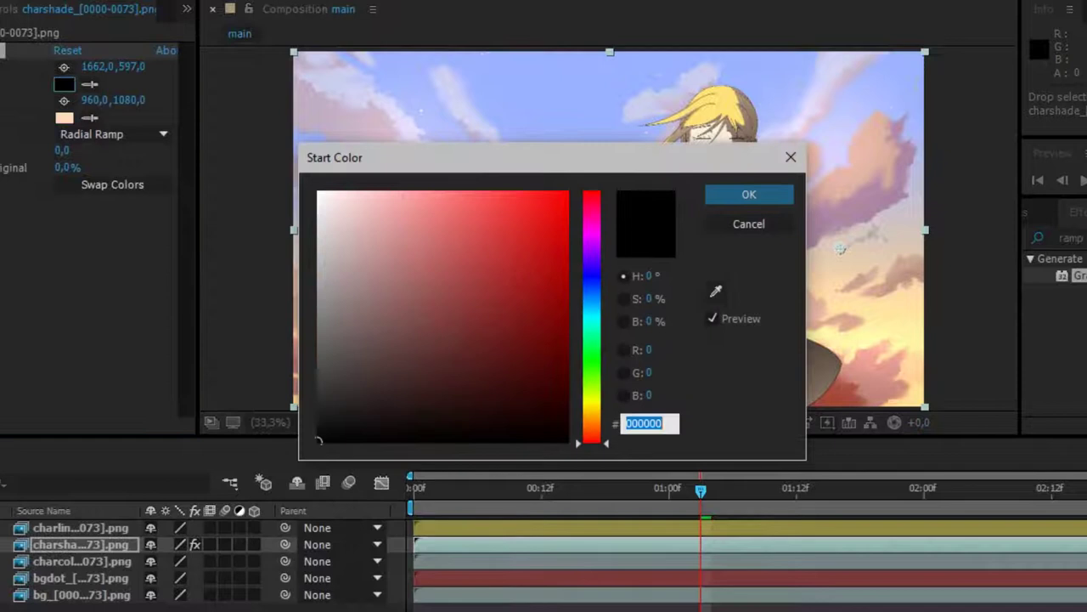
pyautogui.click(592, 426)
pyautogui.click(513, 307)
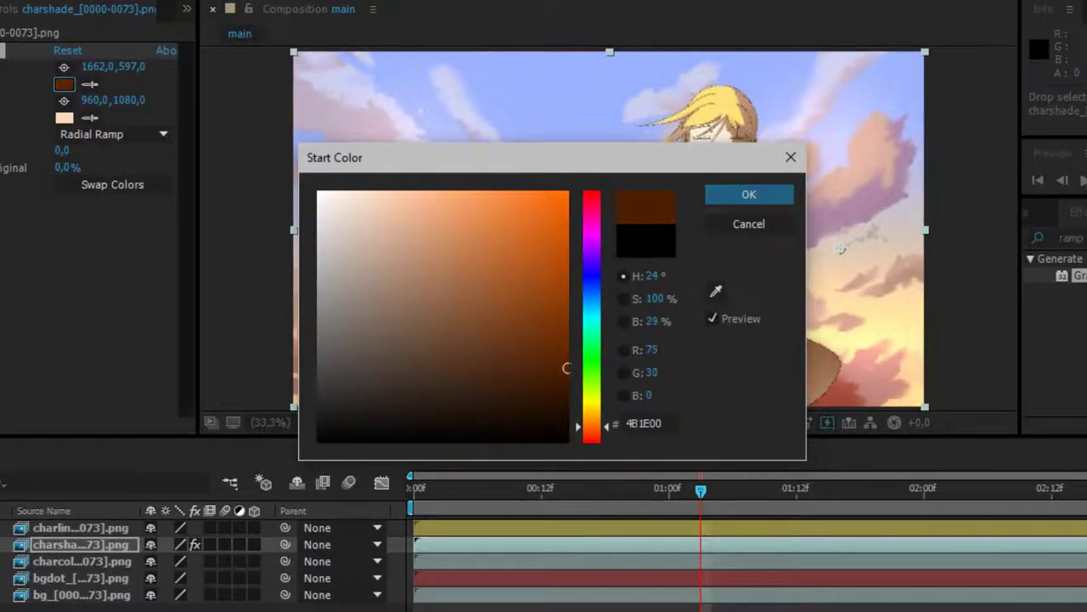
pyautogui.press('Return')
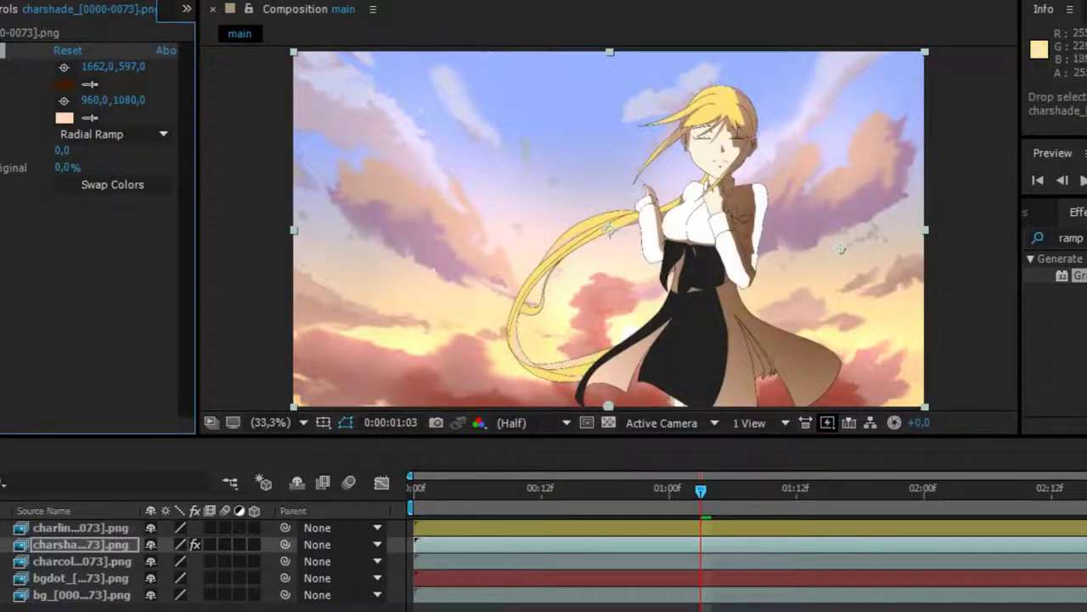
# - Change the charshade layer's blending mode to Multiply
pyautogui.rightClick(81, 545)
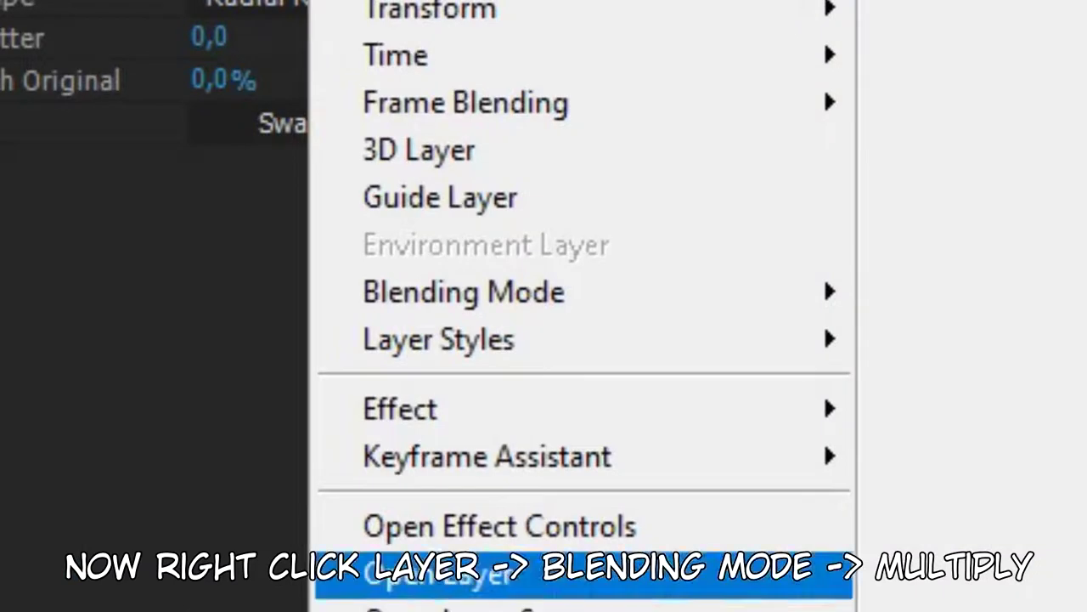
pyautogui.moveTo(816, 291)
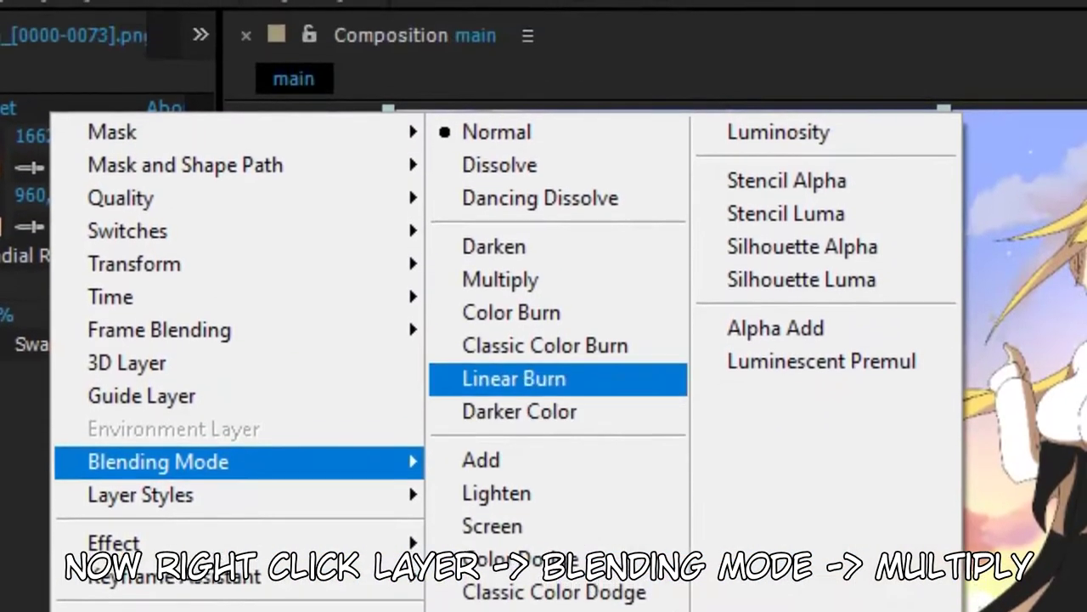
pyautogui.click(518, 190)
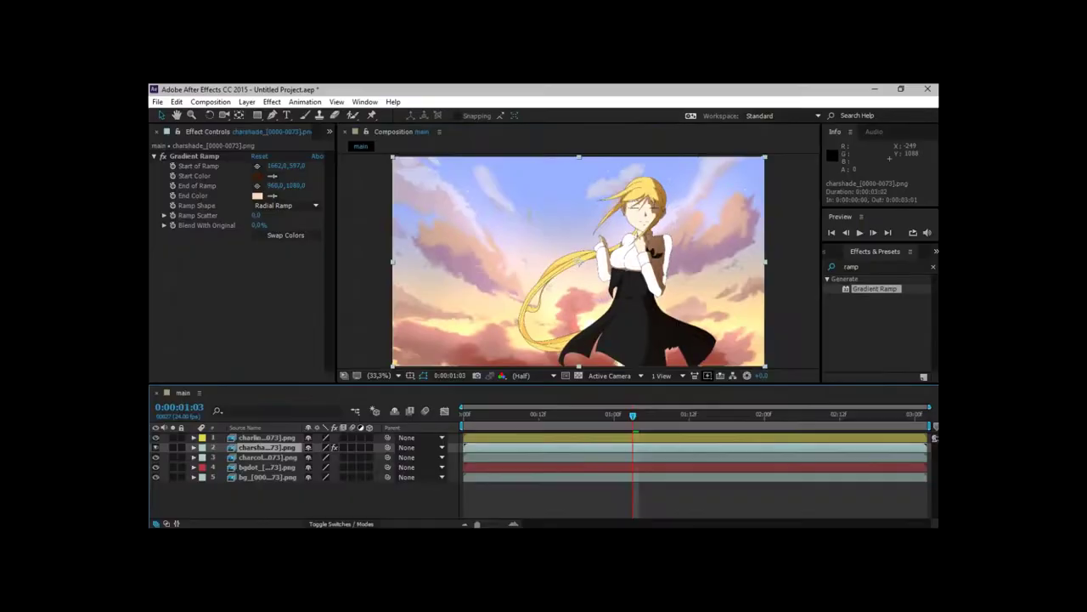
# - Find Hue/Saturation, apply it to the charcolor layer, and lower the Master Lightness to darken the character
pyautogui.click(75, 568)
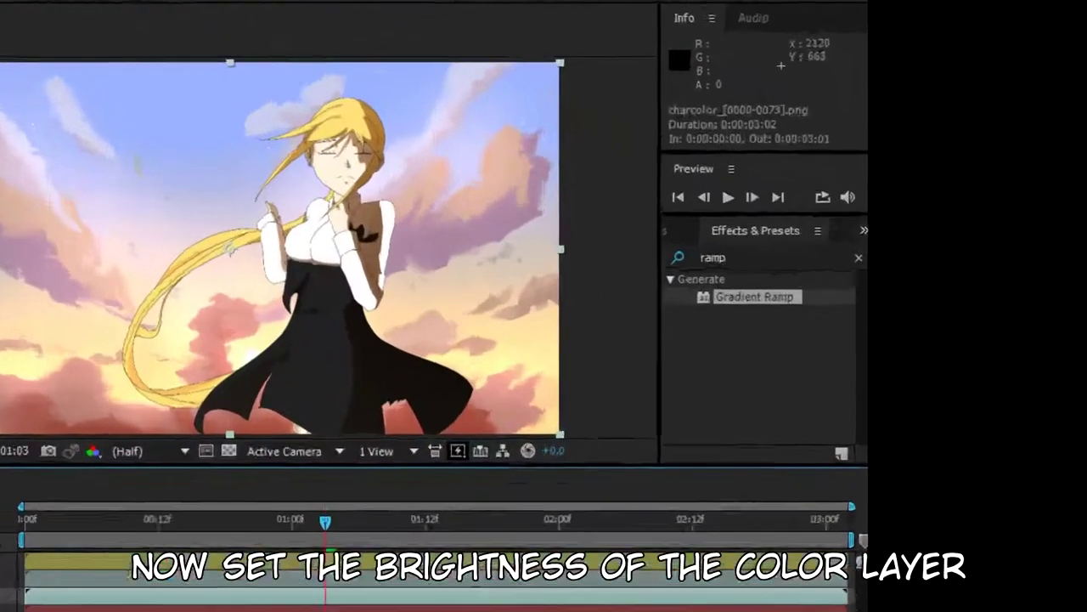
pyautogui.click(741, 257)
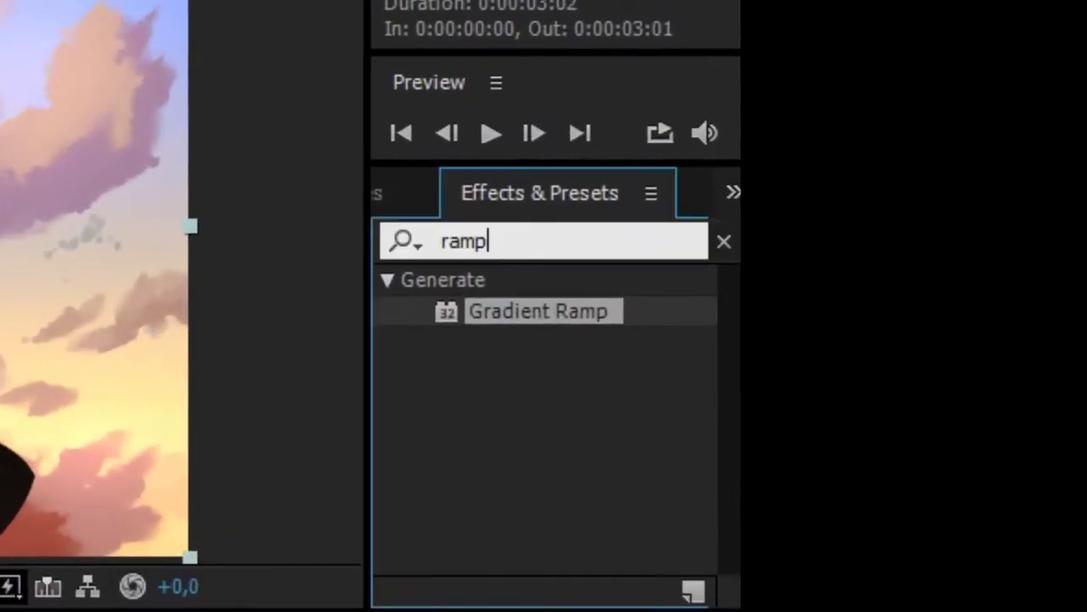
pyautogui.write('hu')
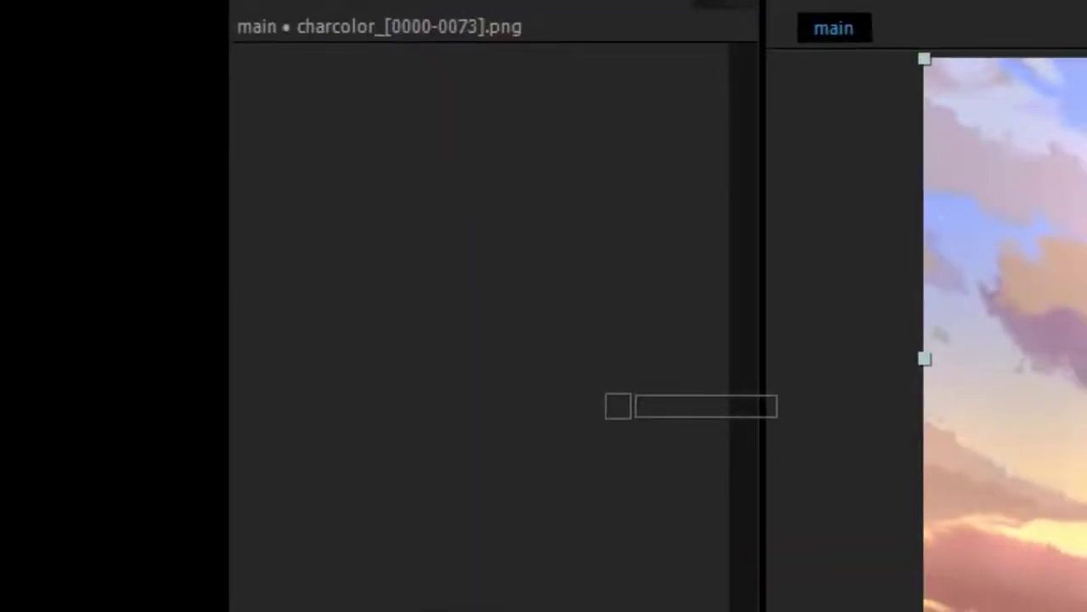
pyautogui.moveTo(618, 406); pyautogui.dragTo(460, 386)
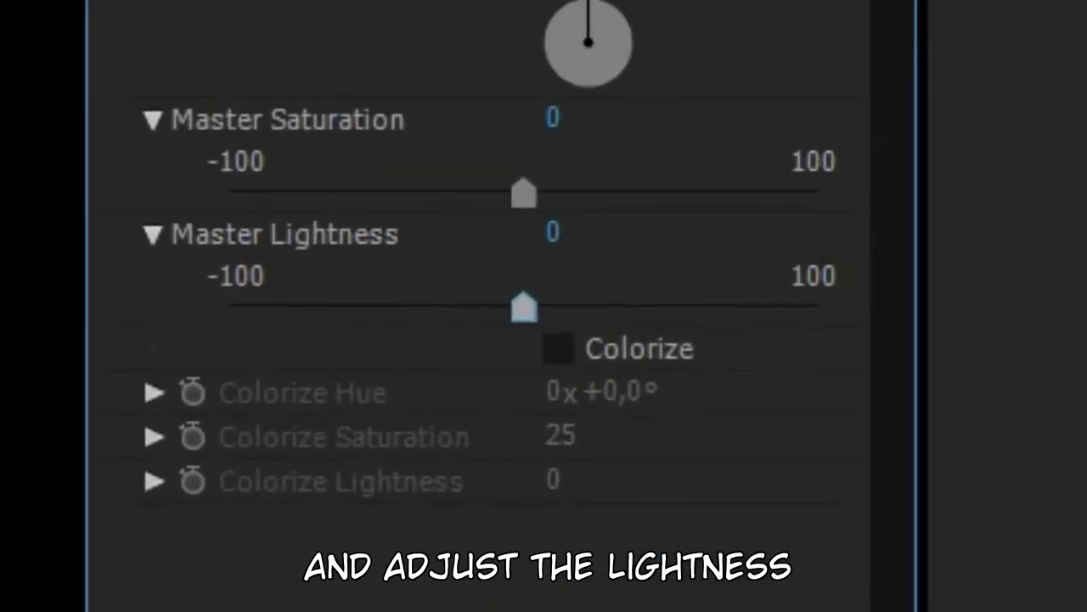
pyautogui.moveTo(524, 308); pyautogui.dragTo(414, 308)
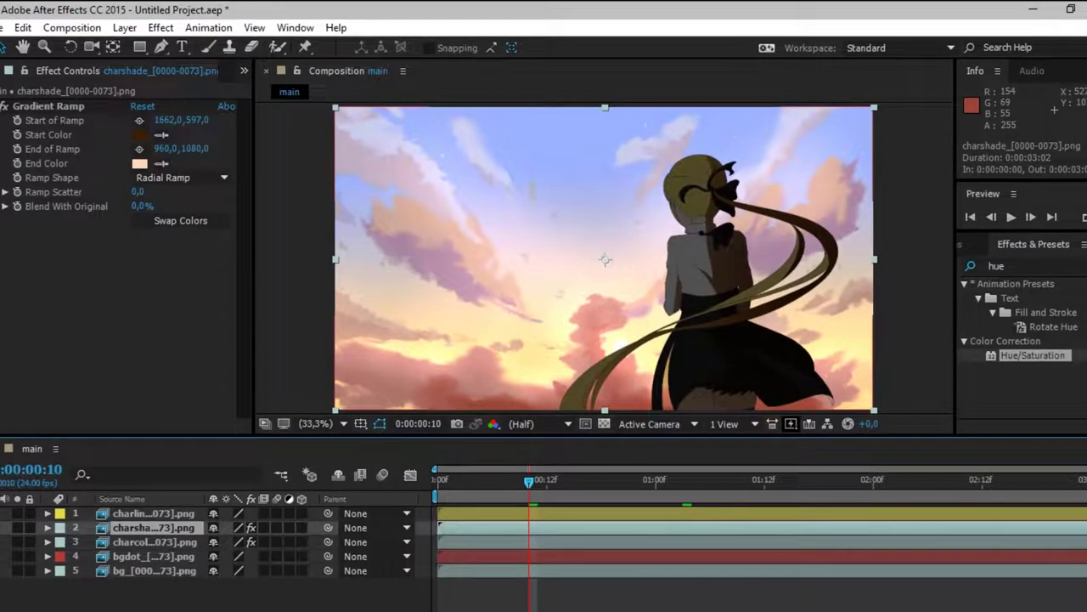
# - Add the charshine sequence to the main composition as the uppermost layer, above charline
pyautogui.click(154, 556)
pyautogui.click(154, 543)
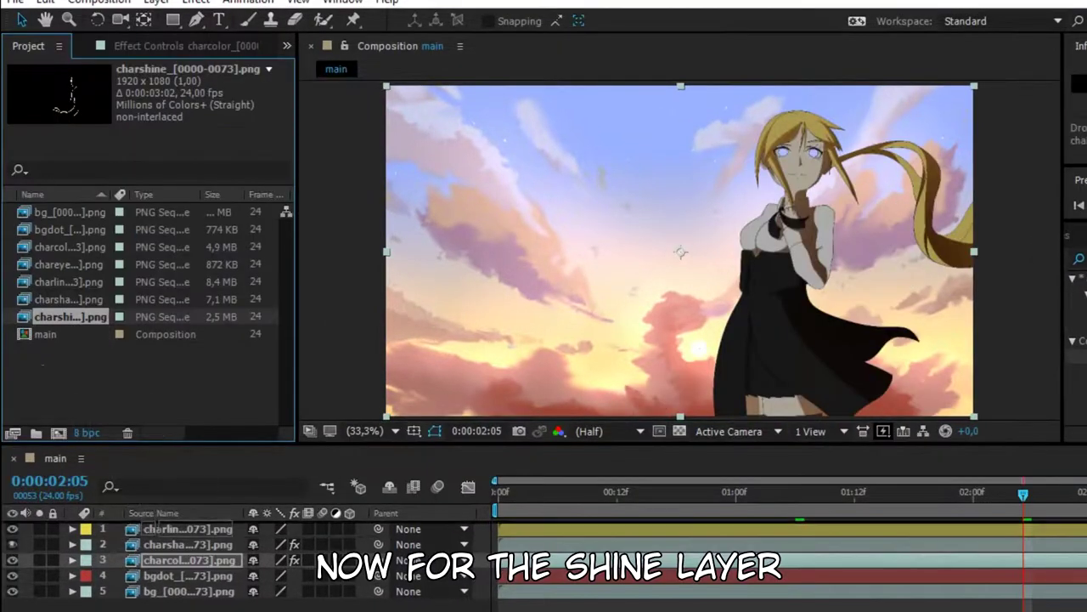
pyautogui.moveTo(71, 317); pyautogui.dragTo(193, 524)
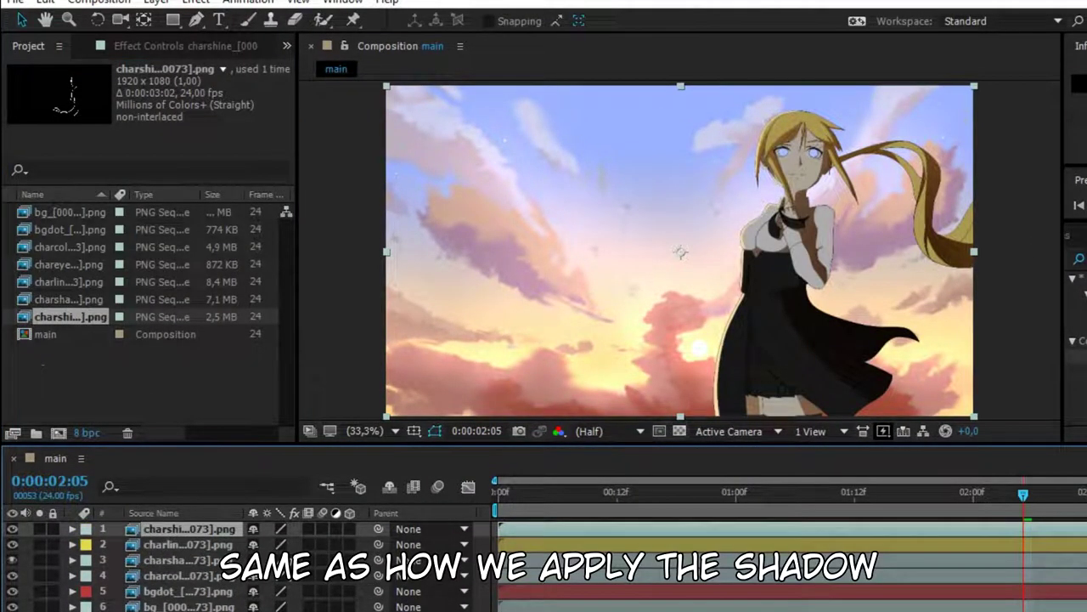
pyautogui.scroll(3, 681, 253)
pyautogui.scroll(-2, 680, 252)
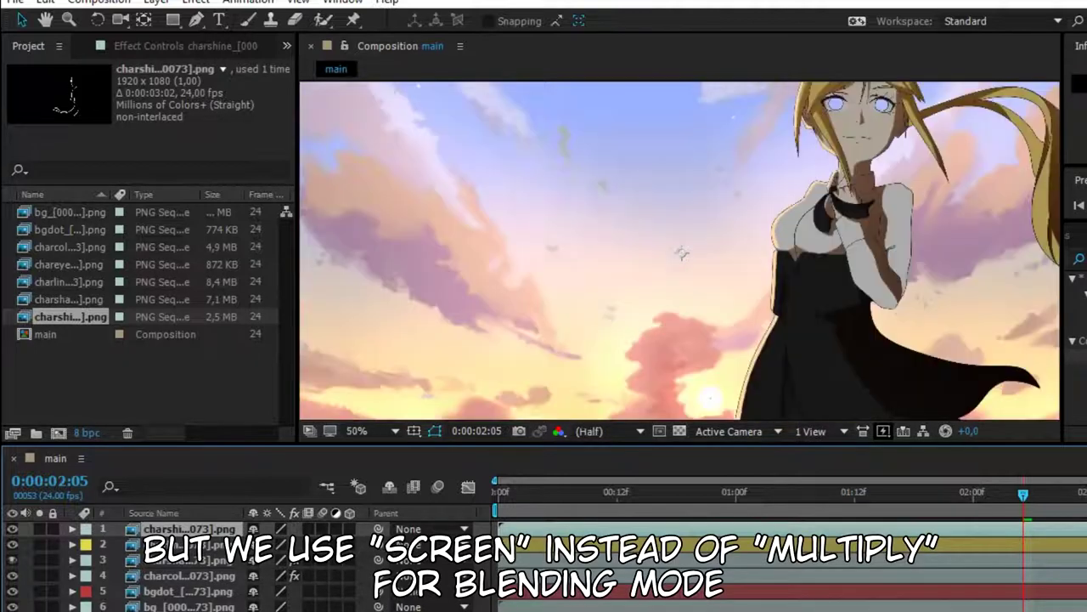
pyautogui.moveTo(790, 271); pyautogui.dragTo(731, 374)
pyautogui.scroll(1, 730, 374)
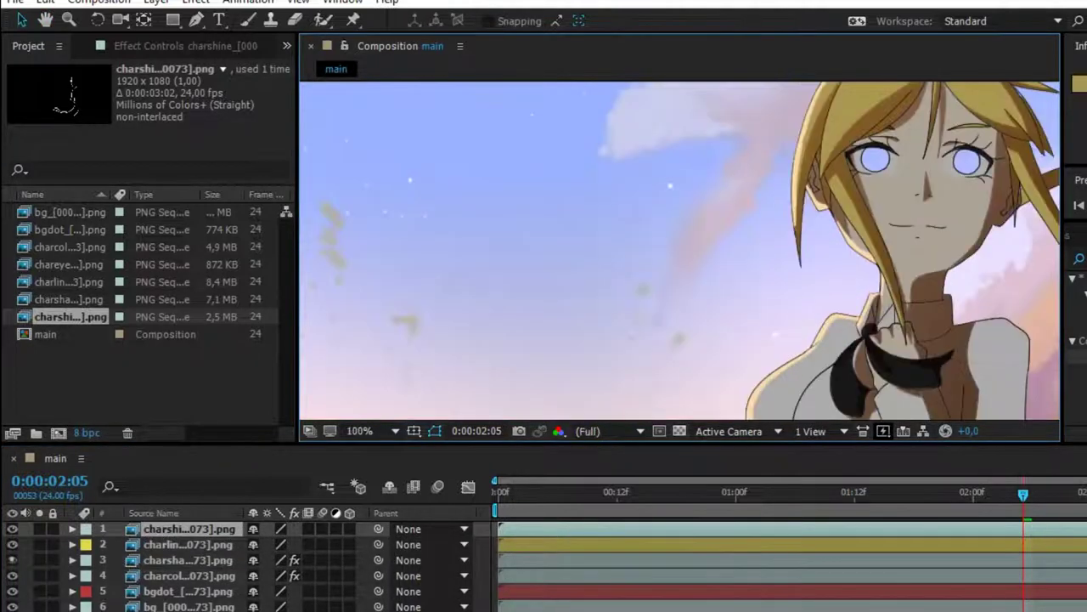
pyautogui.moveTo(850, 186); pyautogui.dragTo(690, 202)
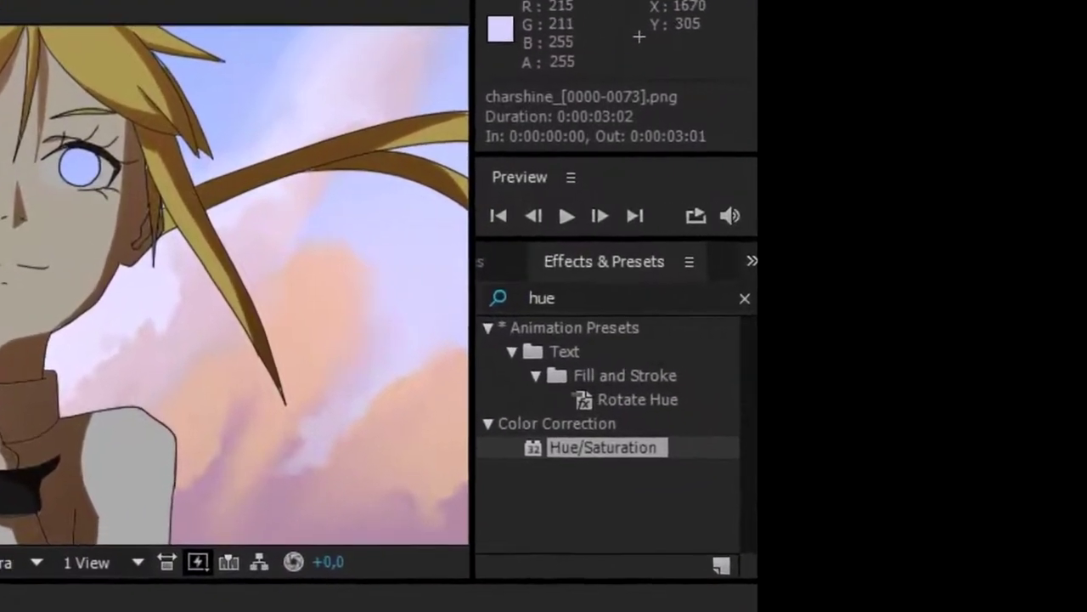
pyautogui.click(542, 299)
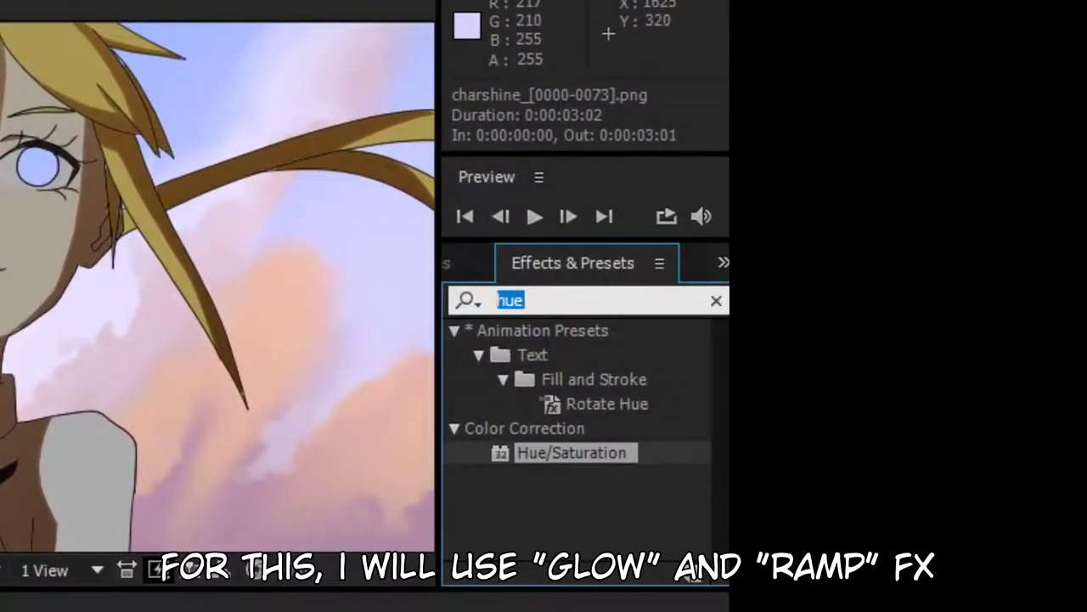
pyautogui.write('glo')
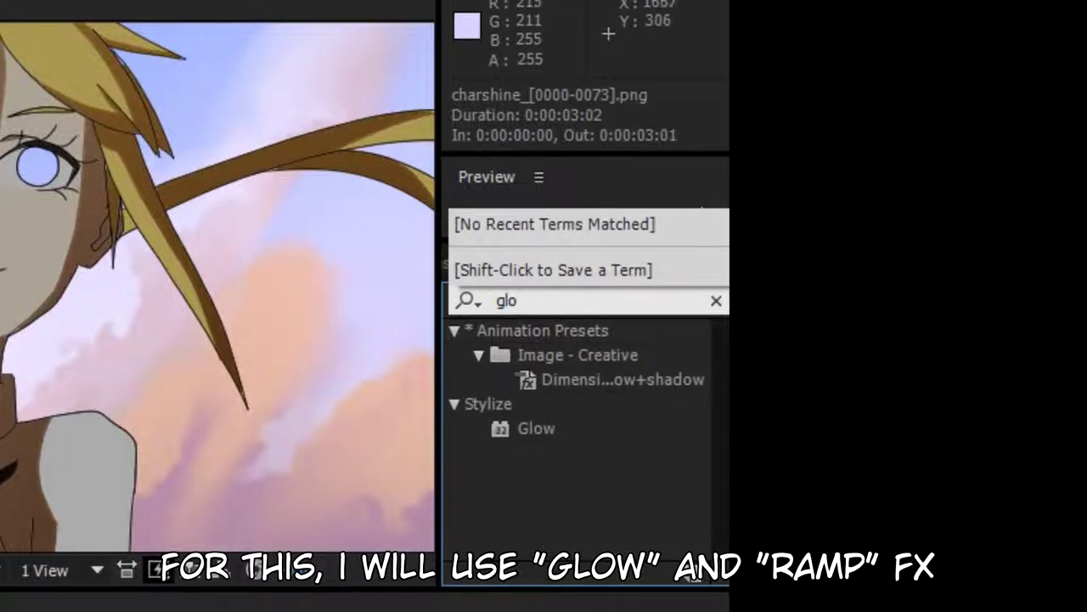
pyautogui.write('w')
pyautogui.moveTo(536, 428); pyautogui.dragTo(439, 438)
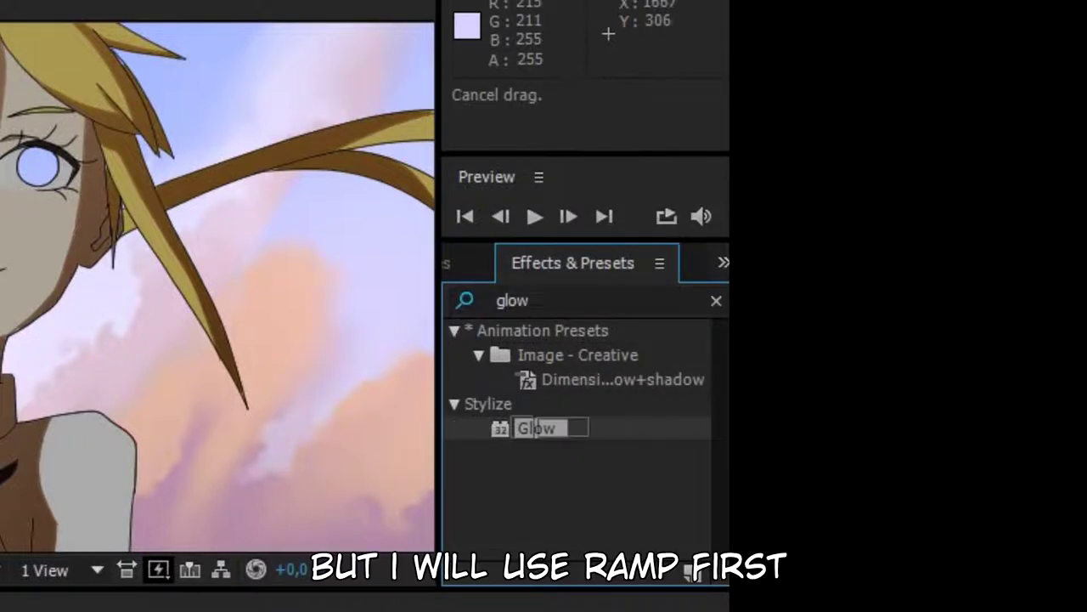
# - Search the effects for "ramp", apply Gradient Ramp to the charshine layer, and set its start colour to orange
pyautogui.write('ramp')
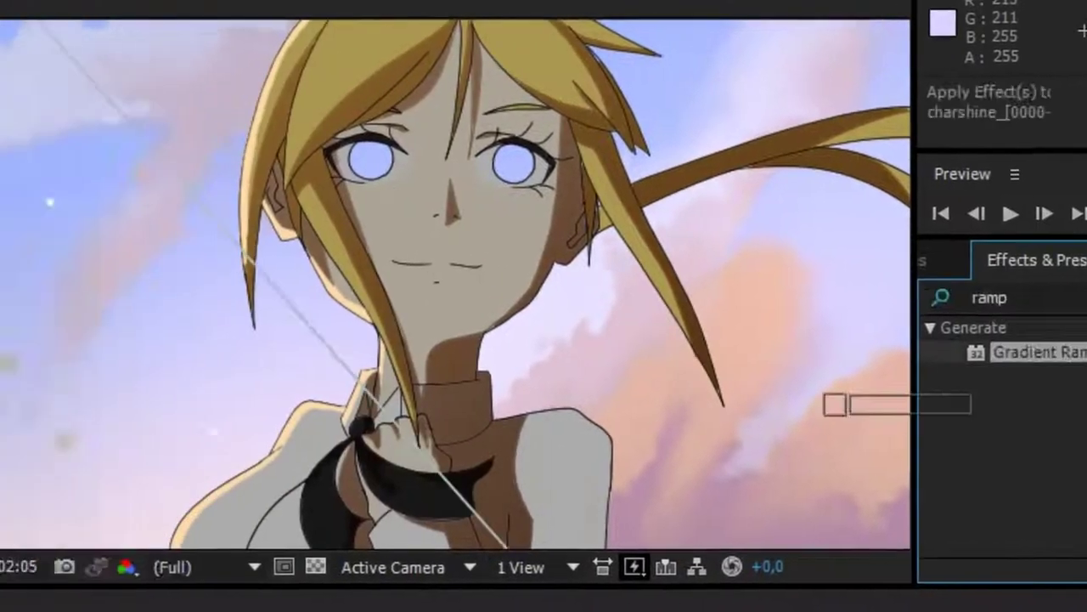
pyautogui.moveTo(836, 404); pyautogui.dragTo(529, 354)
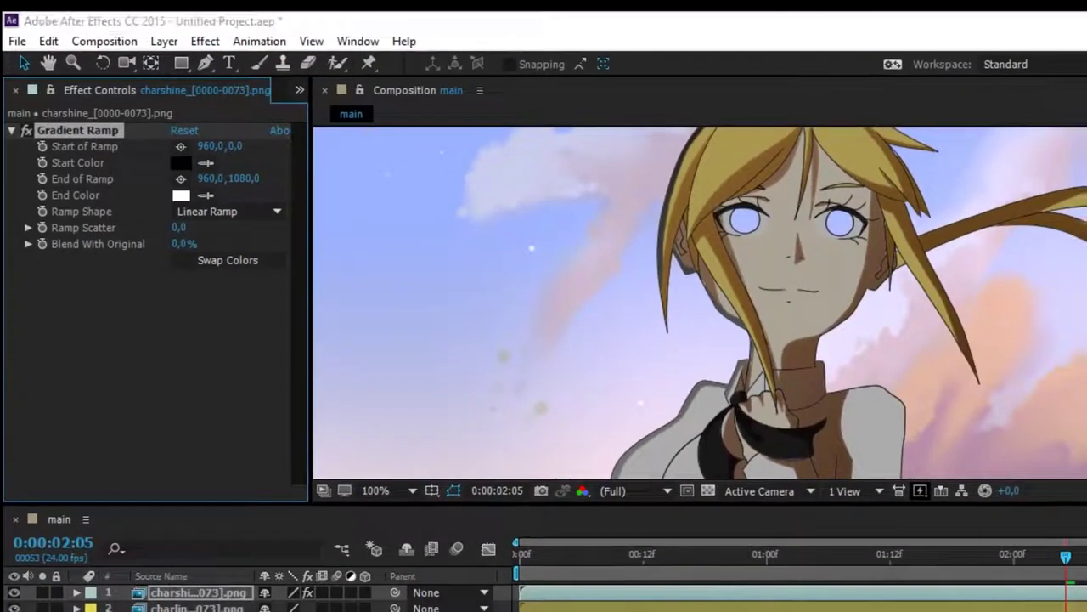
pyautogui.click(492, 82)
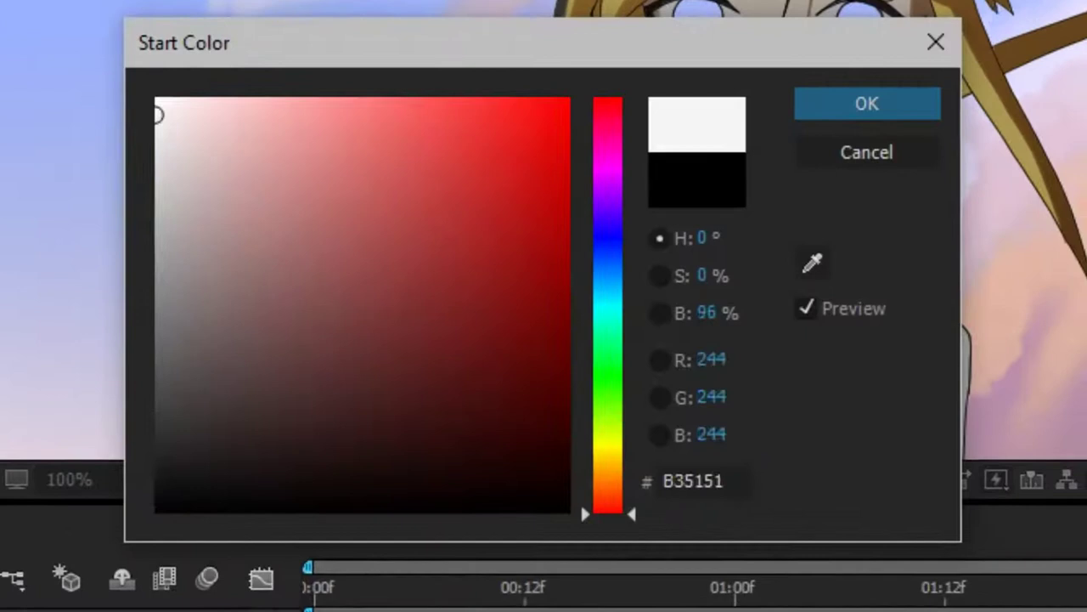
pyautogui.moveTo(156, 115); pyautogui.dragTo(155, 98)
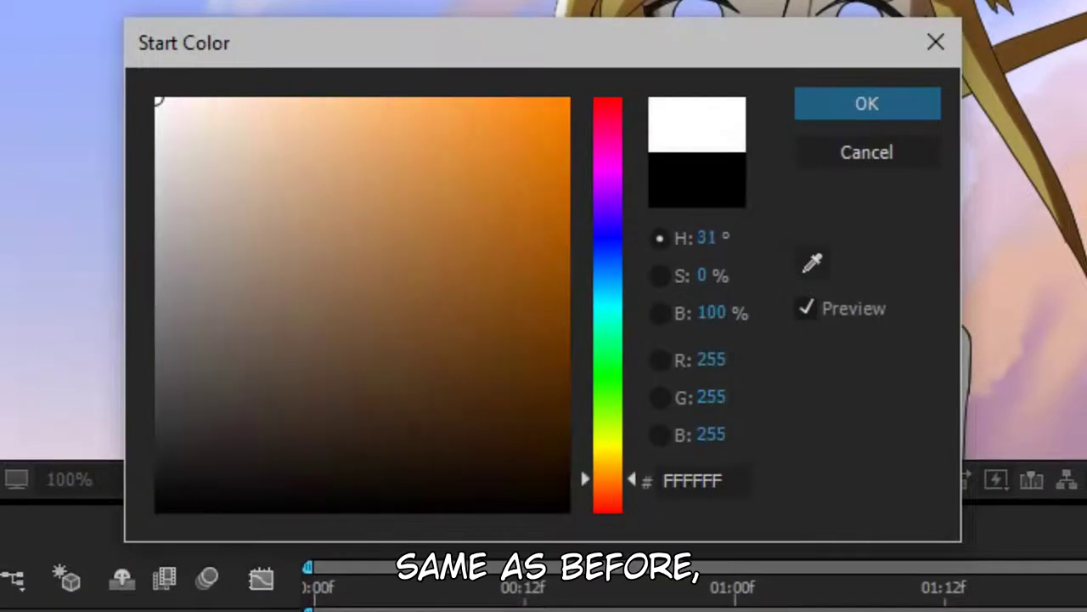
pyautogui.moveTo(499, 99); pyautogui.dragTo(539, 98)
pyautogui.click(867, 104)
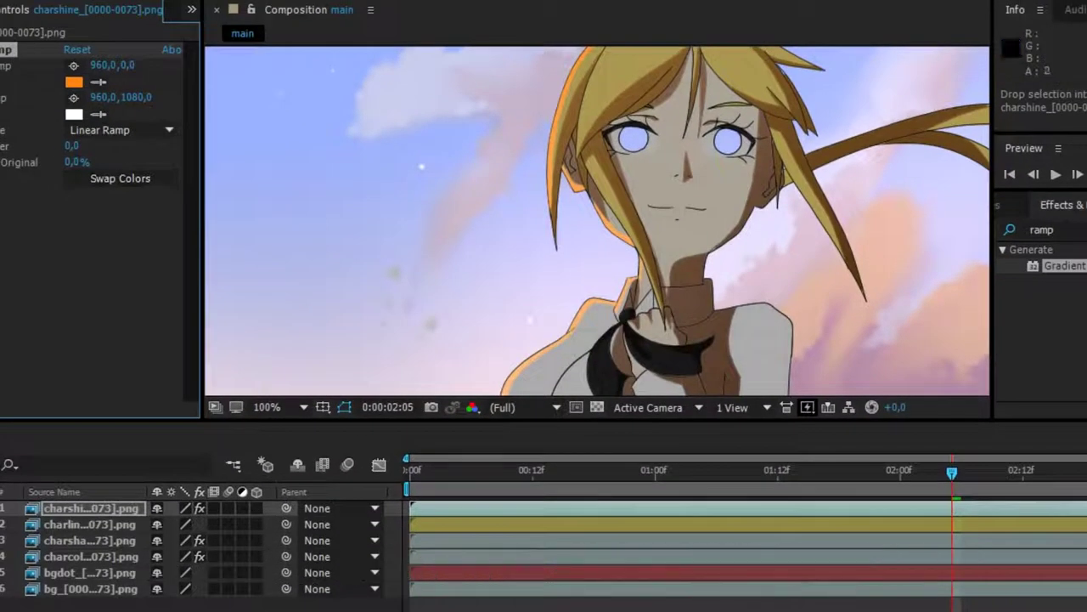
# - Set the charshine gradient's ramp shape to Radial Ramp
pyautogui.scroll(-1, 679, 352)
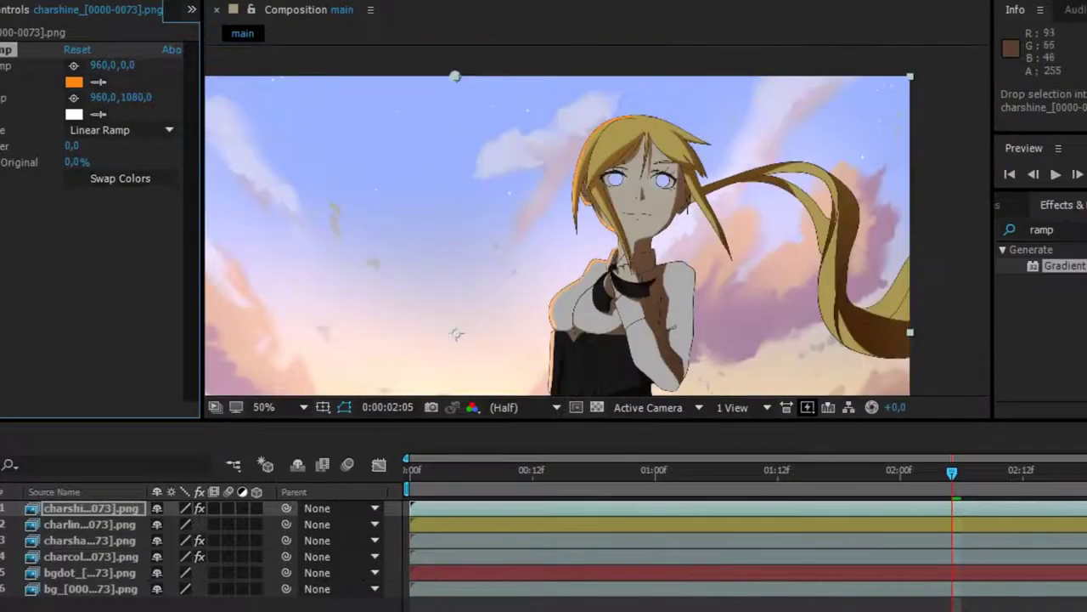
pyautogui.moveTo(680, 352); pyautogui.dragTo(705, 333)
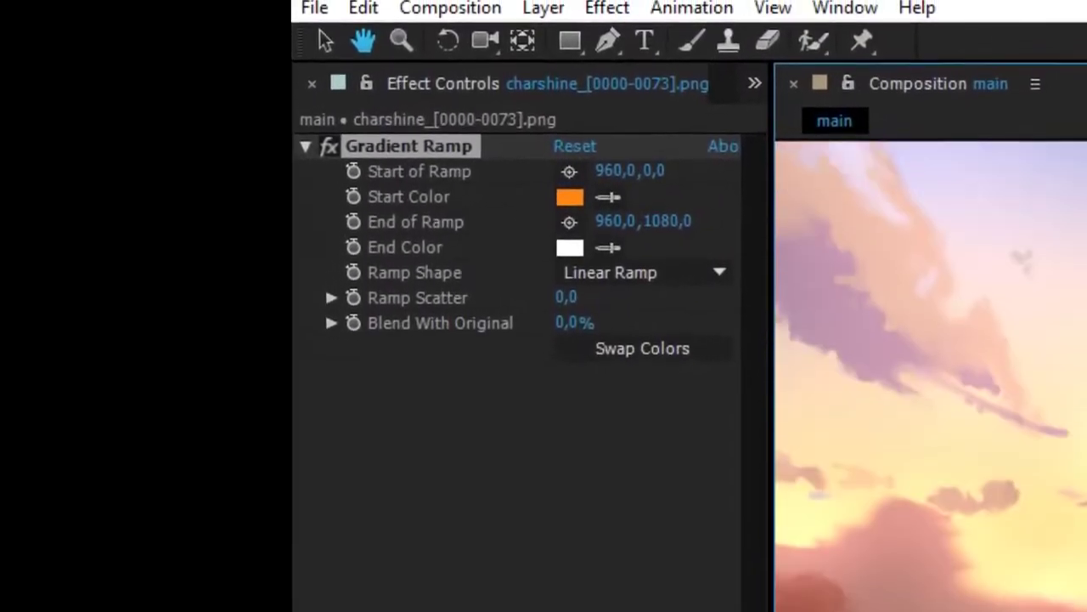
pyautogui.moveTo(966, 292); pyautogui.dragTo(931, 375)
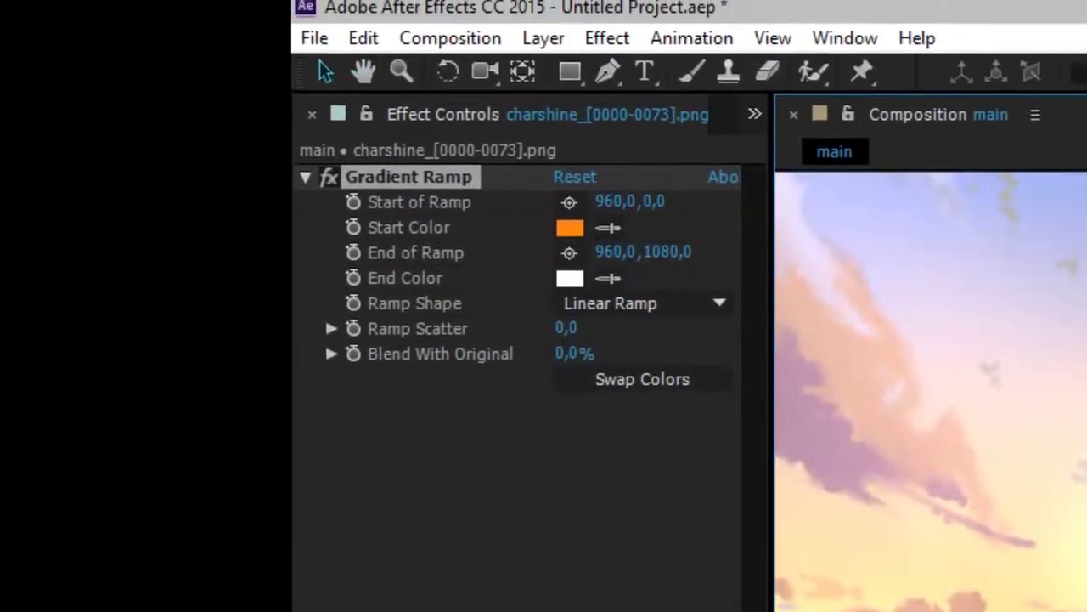
pyautogui.scroll(-2, 931, 375)
pyautogui.click(644, 344)
pyautogui.click(655, 409)
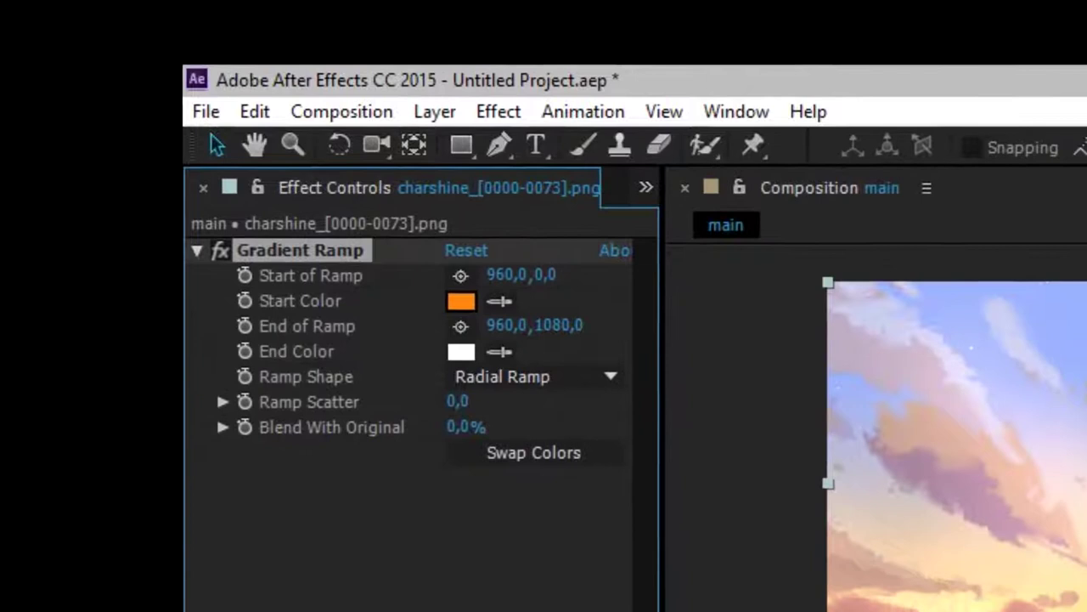
# - Place the charshine ramp's end point on the sun at 1024, 852 and its start point on the dress at 1206, 686
pyautogui.click(569, 354)
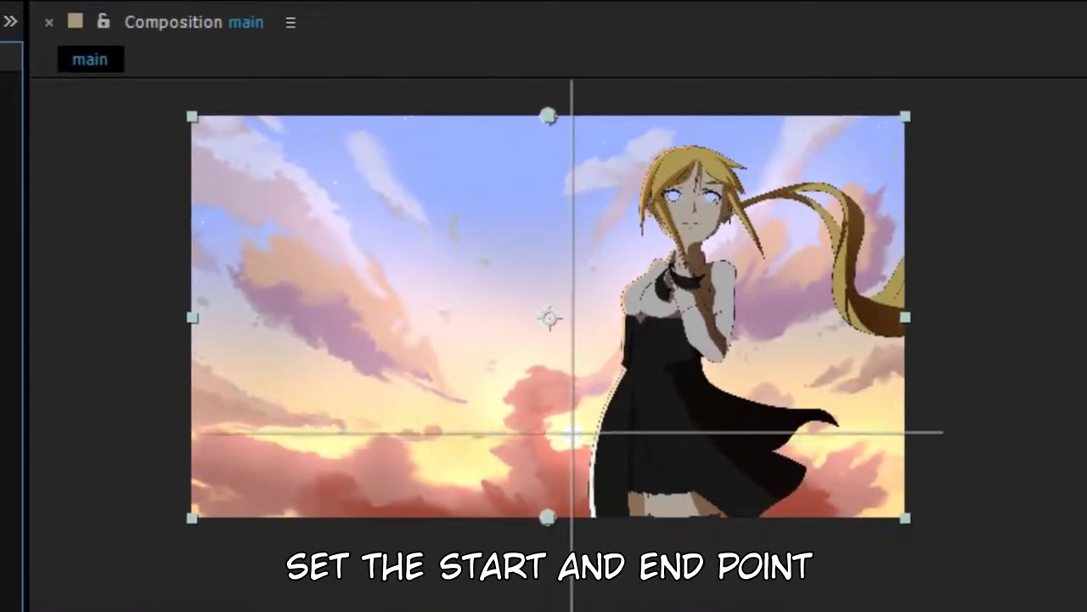
pyautogui.click(748, 480)
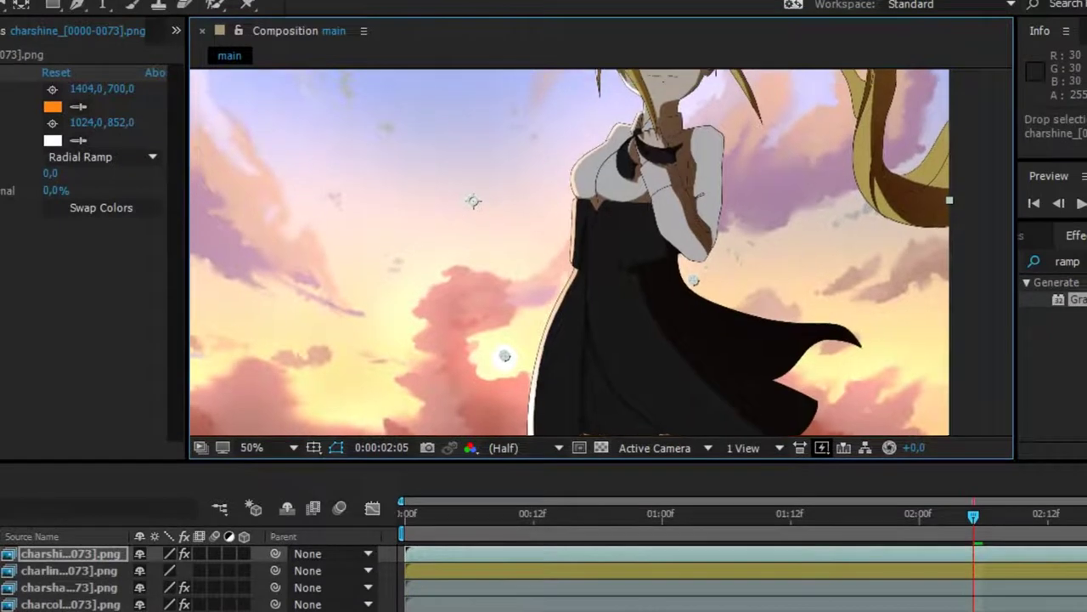
pyautogui.moveTo(612, 289); pyautogui.dragTo(597, 340)
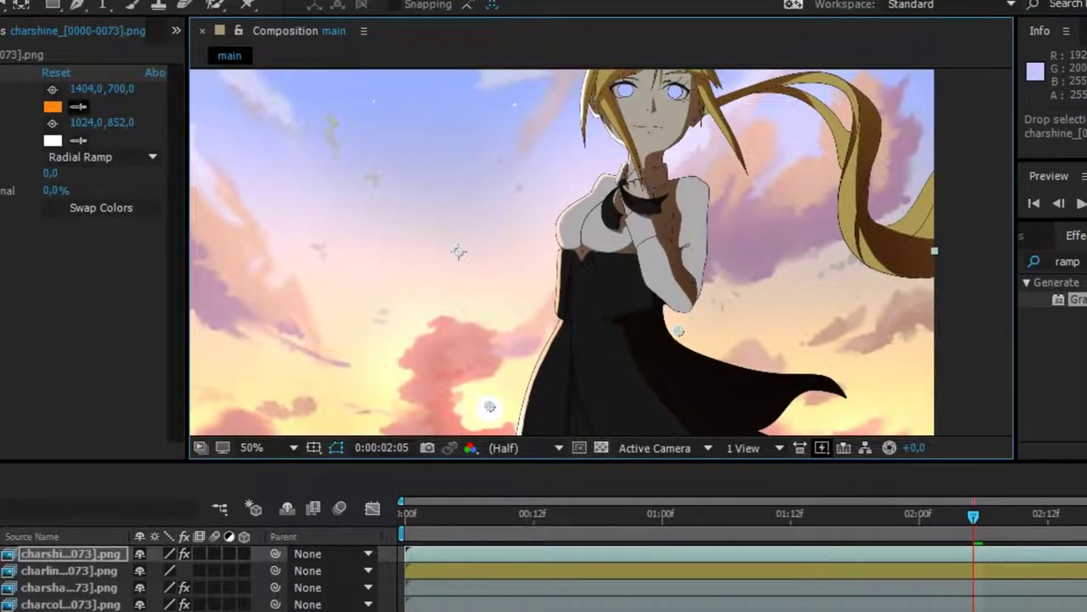
pyautogui.click(53, 89)
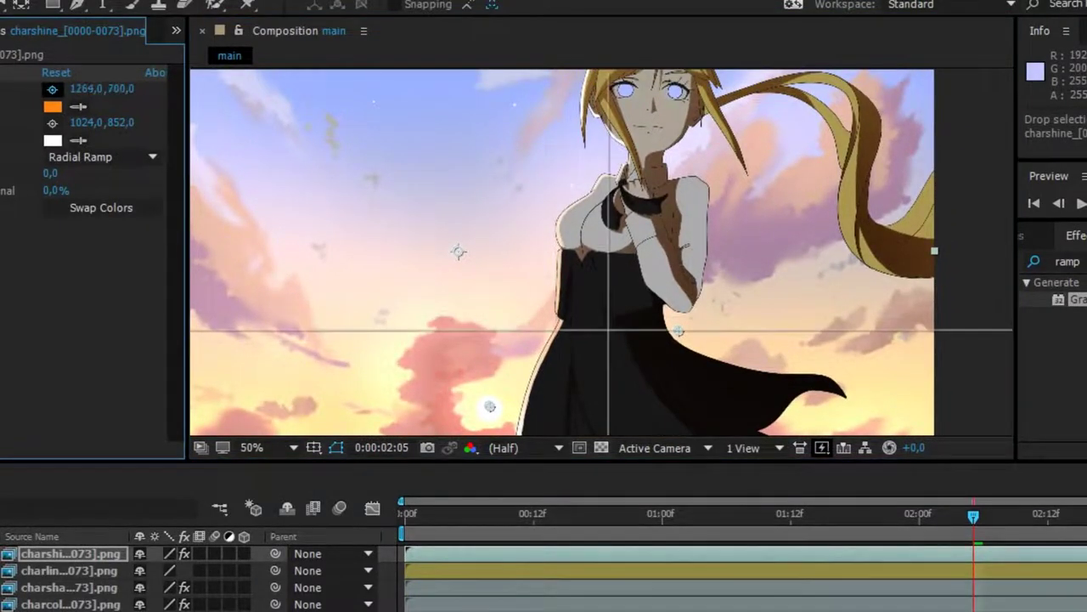
pyautogui.click(582, 324)
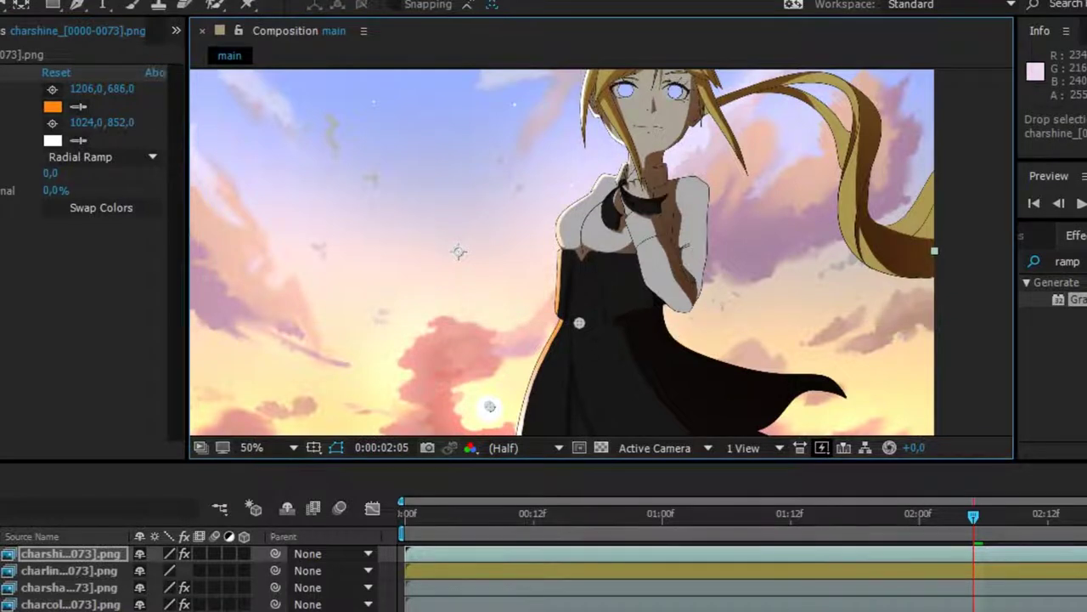
# - Change the charshine gradient's start colour to white and its end colour to orange
pyautogui.click(52, 106)
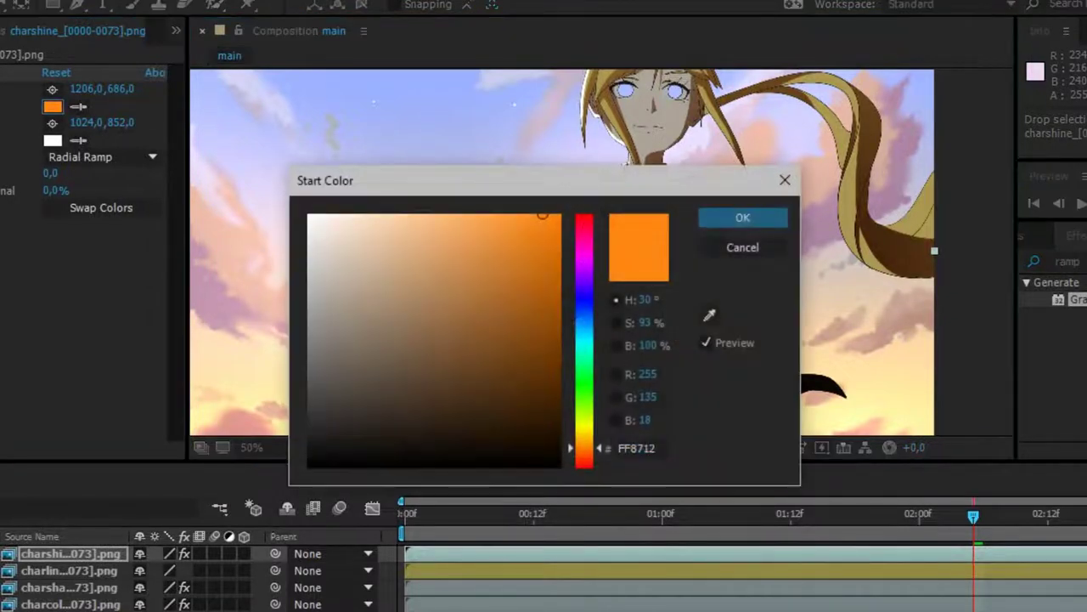
pyautogui.press('Return')
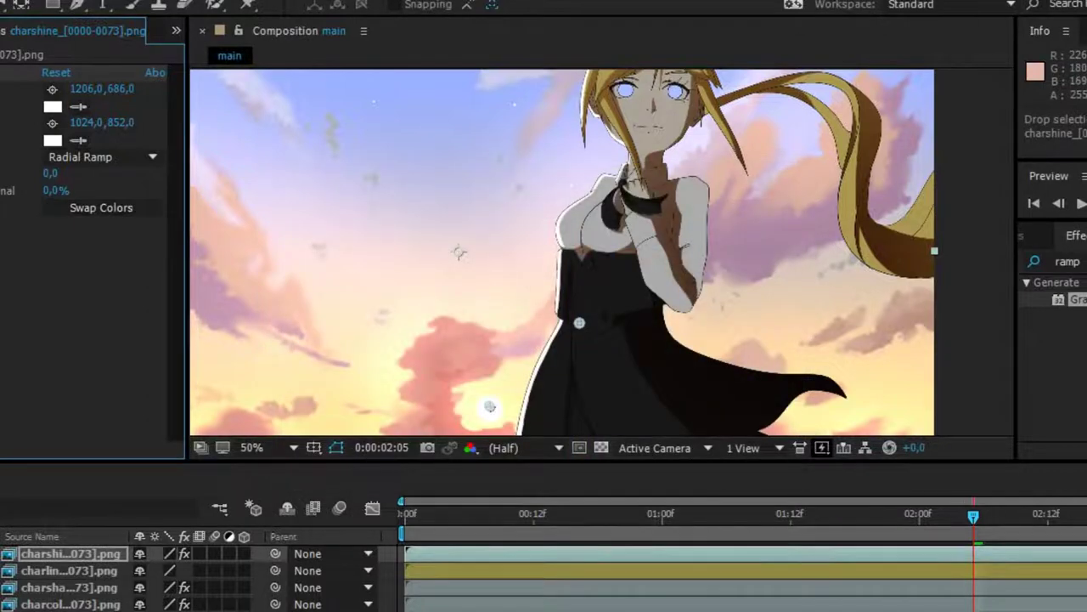
pyautogui.click(51, 139)
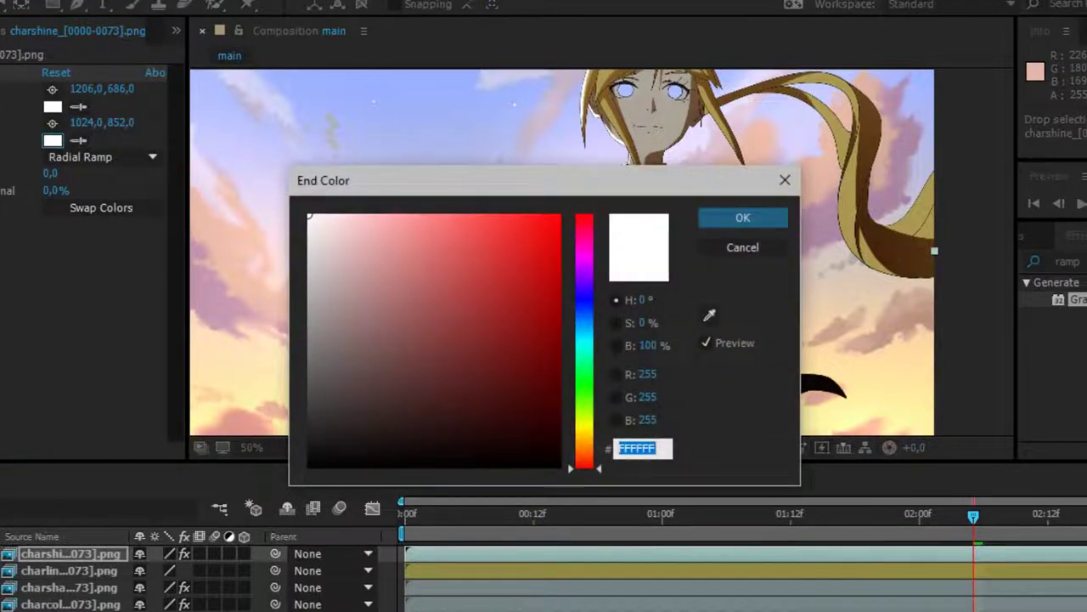
pyautogui.click(585, 445)
pyautogui.click(529, 278)
pyautogui.press('Return')
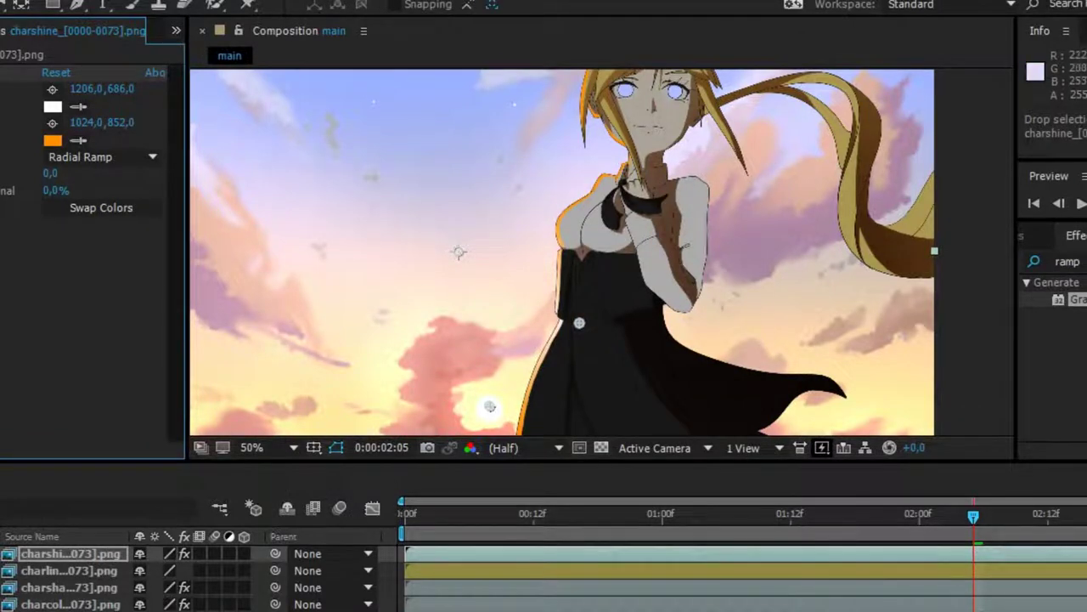
# - Move the charshine ramp's start point beside the sun at 1034, 870 and its end point onto the dress at 1346, 734
pyautogui.moveTo(490, 406); pyautogui.dragTo(491, 410)
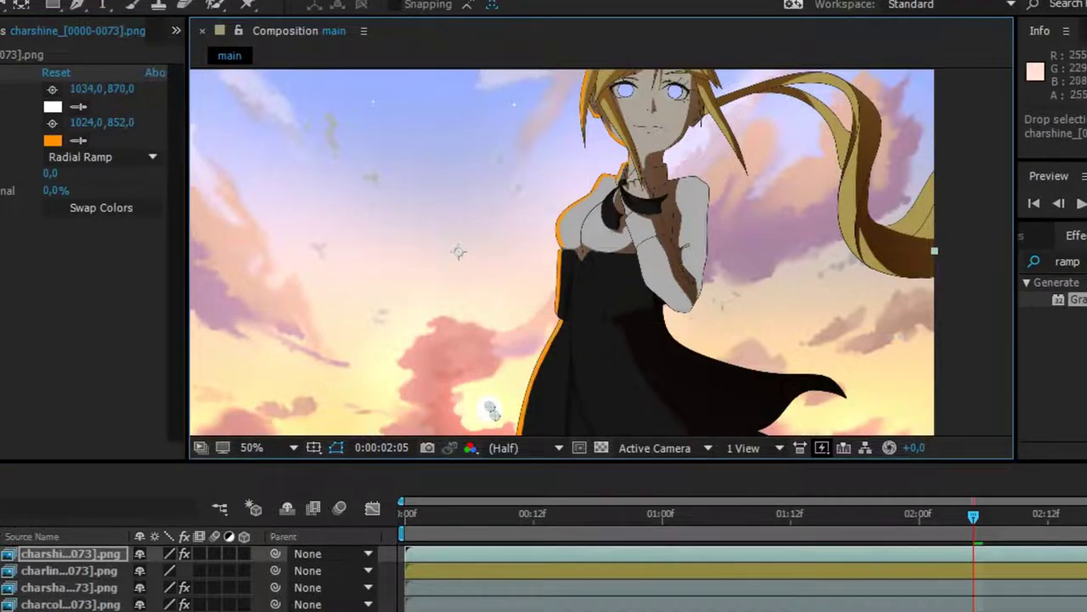
pyautogui.click(52, 123)
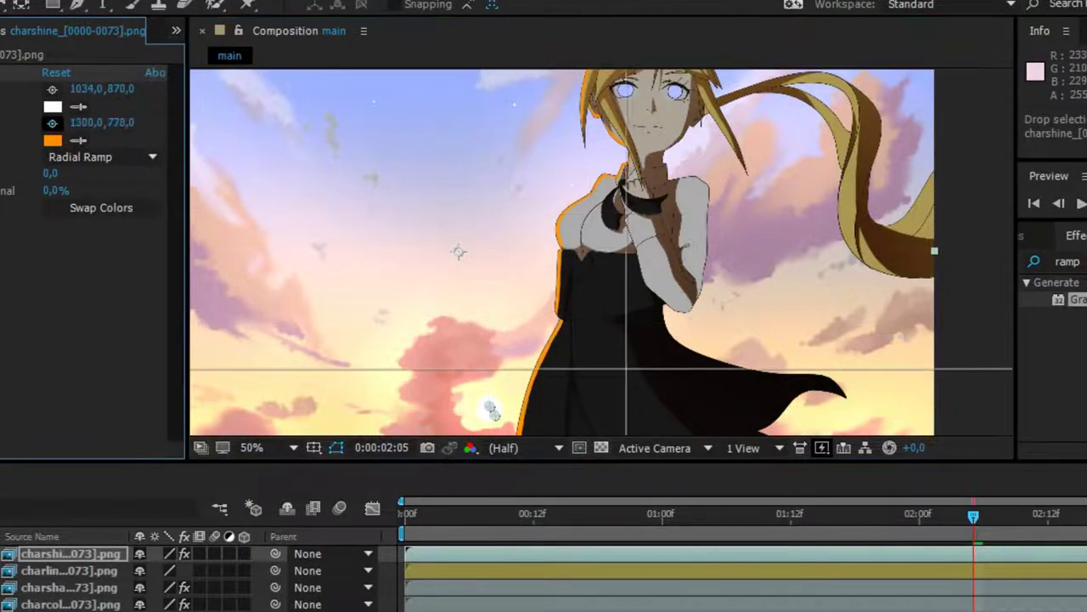
pyautogui.click(619, 332)
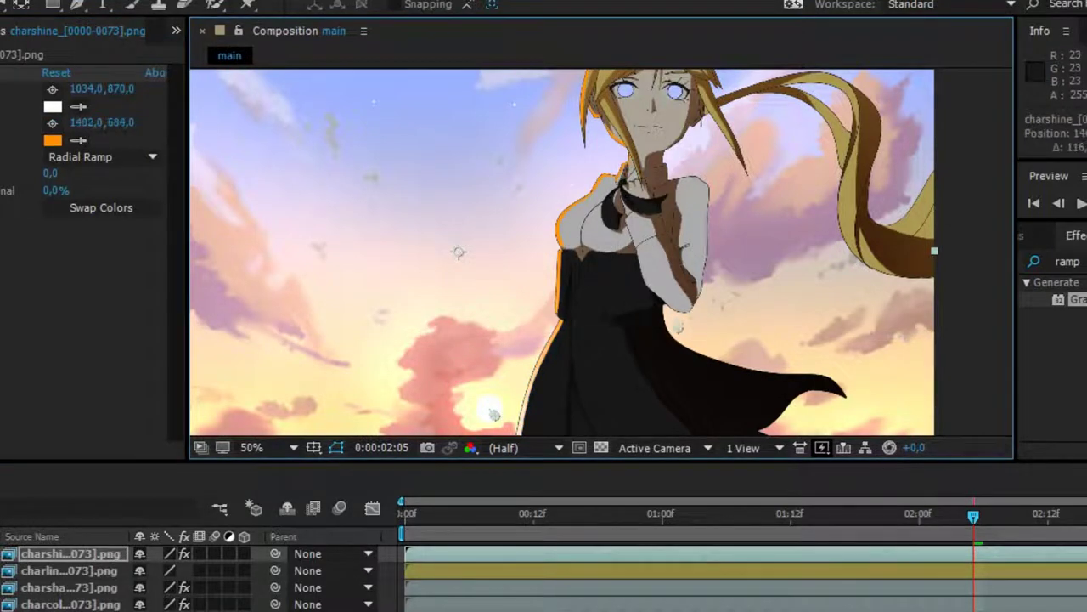
pyautogui.scroll(-1, 602, 252)
pyautogui.scroll(1, 601, 253)
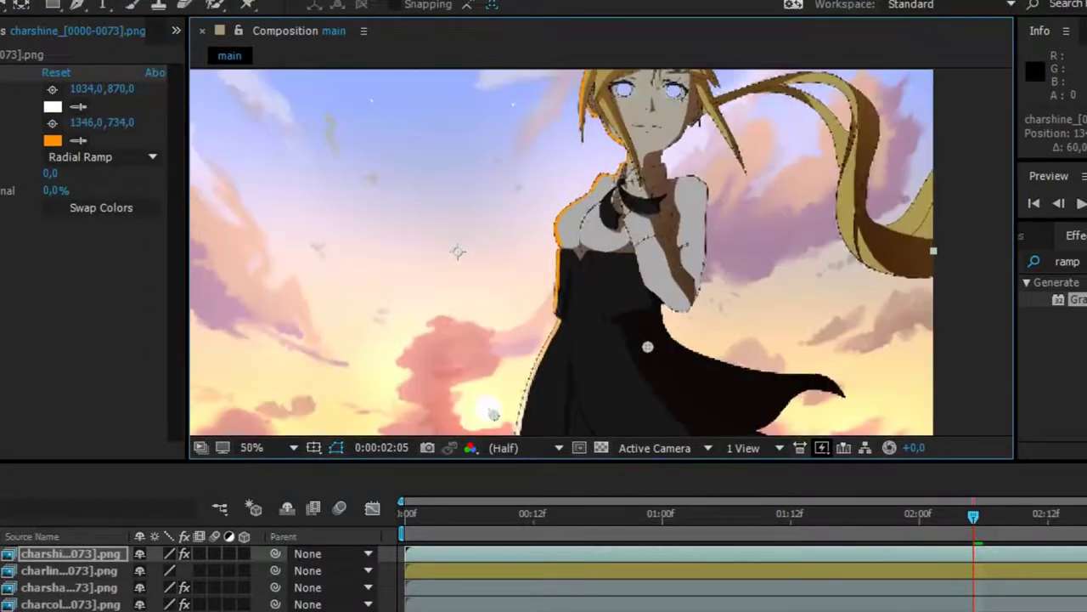
pyautogui.scroll(-1, 601, 252)
pyautogui.scroll(1, 601, 252)
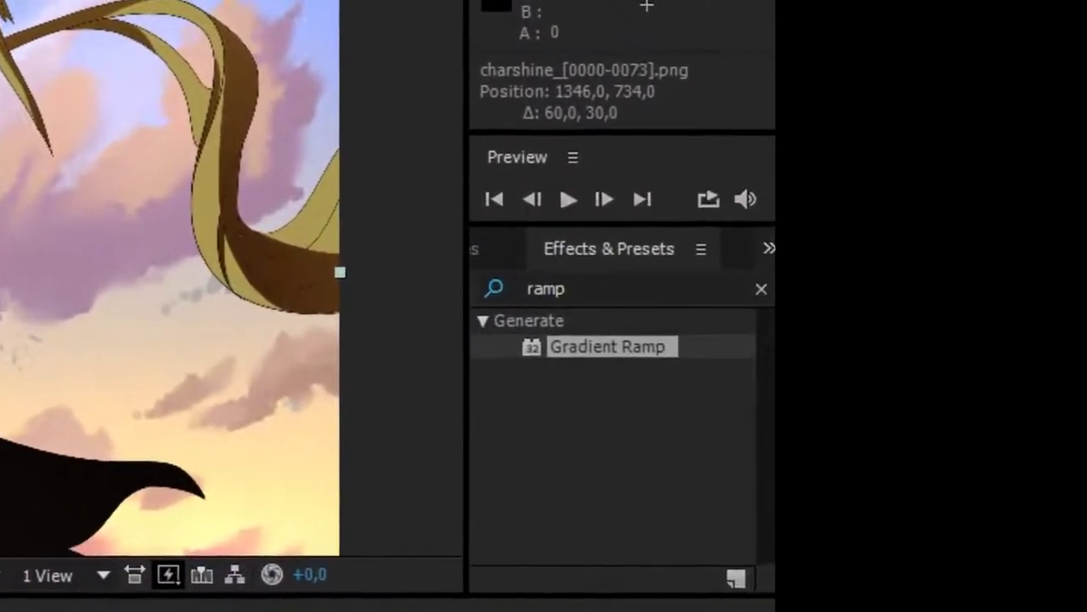
# - Search the effects for "glow" and apply Glow to the charshine layer
pyautogui.click(793, 276)
pyautogui.write('glo')
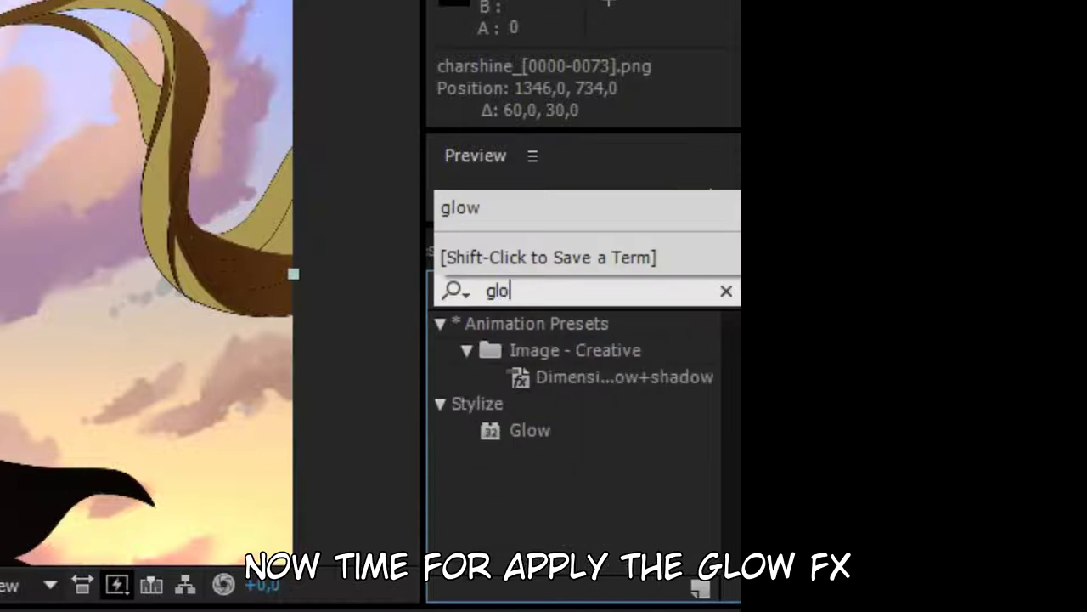
pyautogui.write('w')
pyautogui.doubleClick(530, 429)
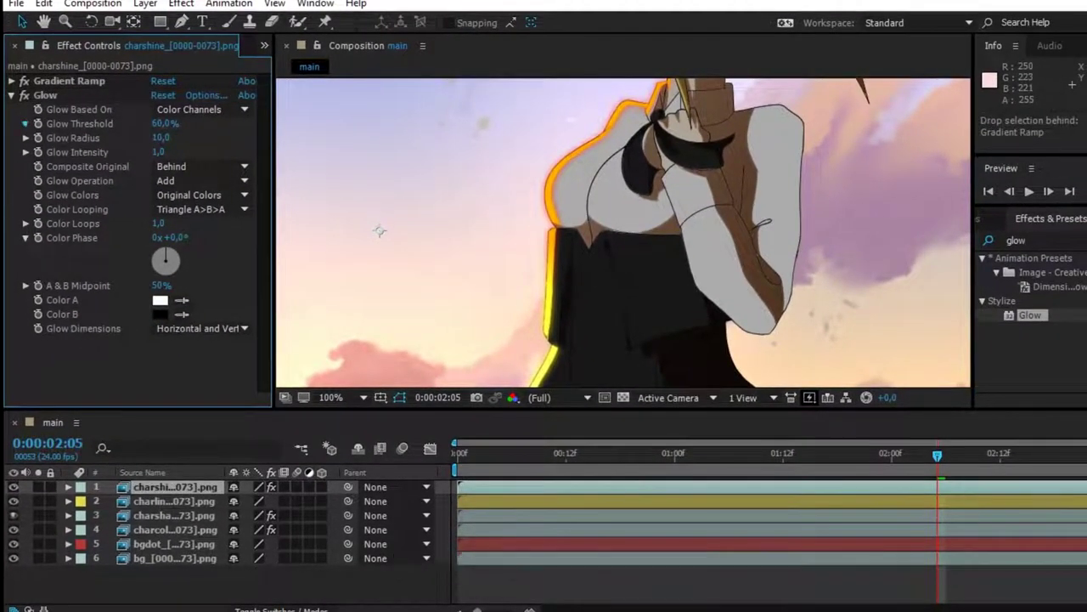
# - Set the Glow Threshold to 54.6% and the Glow Radius to 25.1, and adjust the Glow Intensity
pyautogui.click(26, 124)
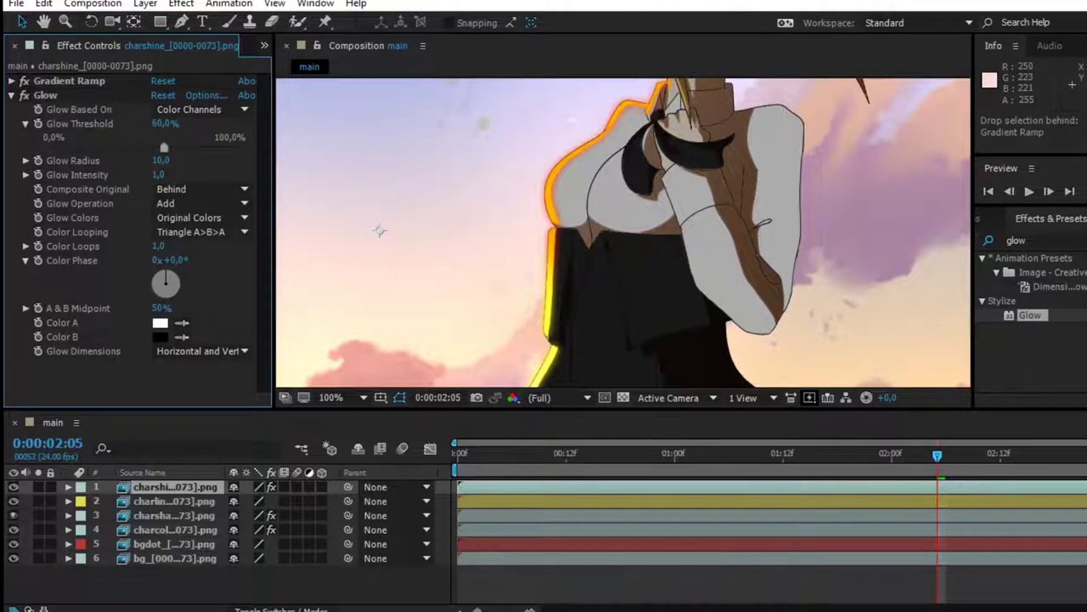
pyautogui.moveTo(164, 148)
pyautogui.mouseDown()
pyautogui.moveTo(222, 148)
pyautogui.moveTo(153, 147)
pyautogui.mouseUp()
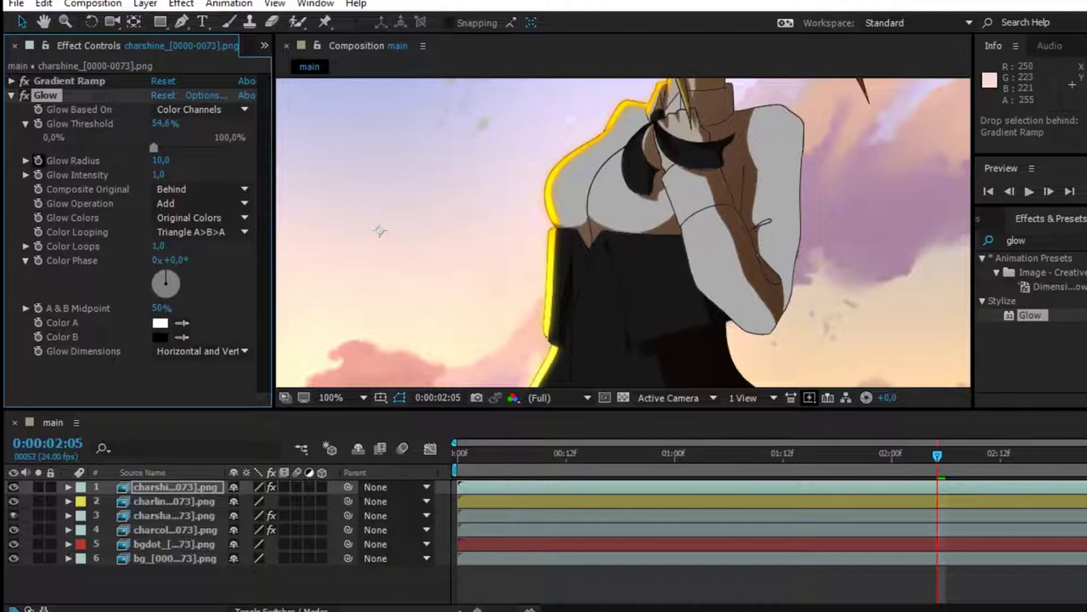
pyautogui.click(25, 160)
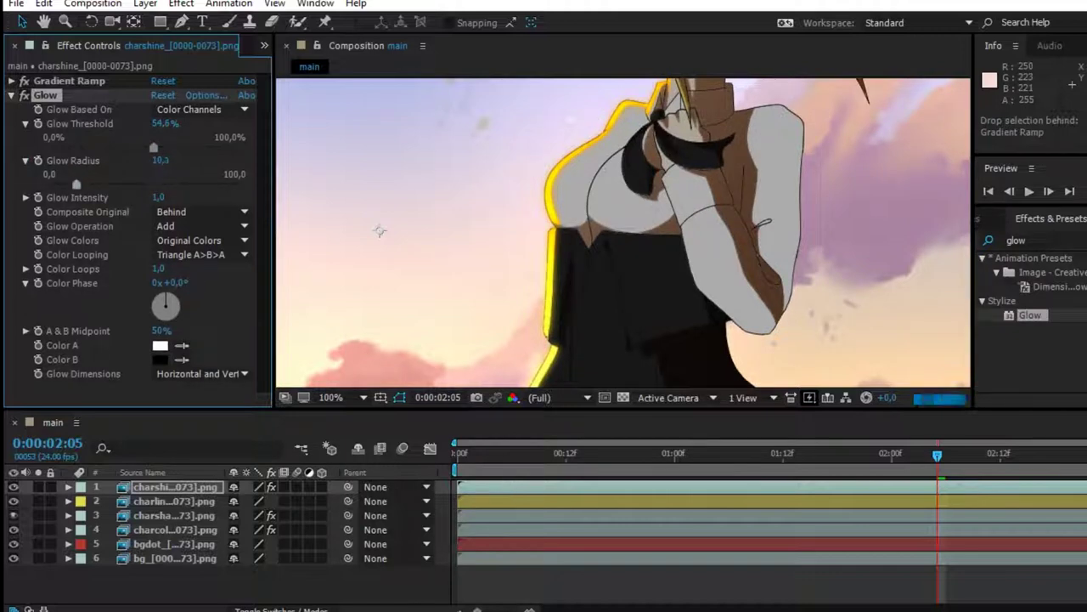
pyautogui.moveTo(76, 184)
pyautogui.mouseDown()
pyautogui.moveTo(151, 184)
pyautogui.moveTo(96, 184)
pyautogui.mouseUp()
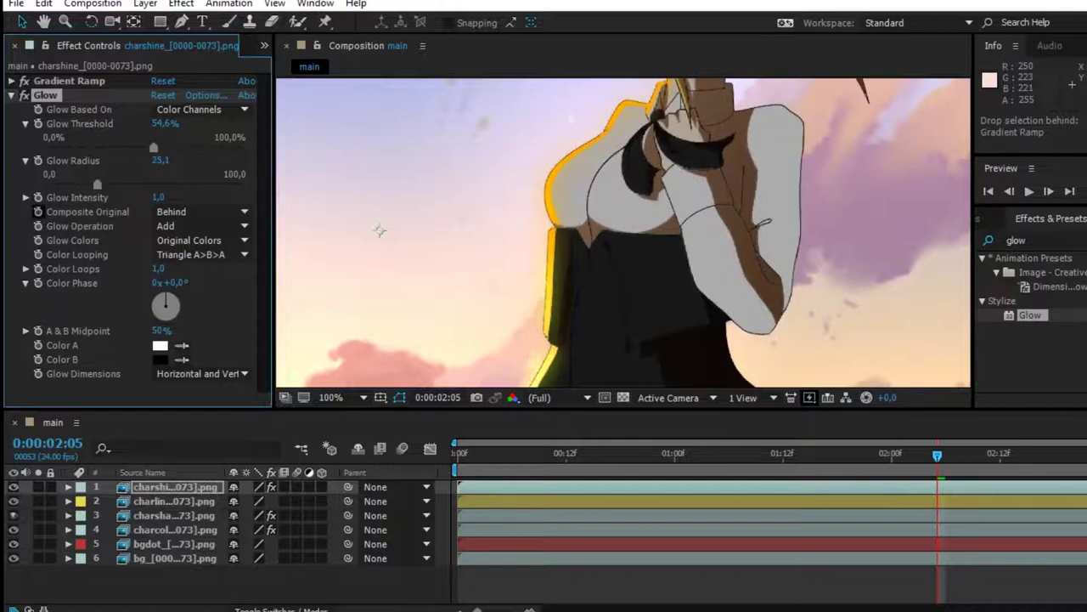
pyautogui.click(25, 197)
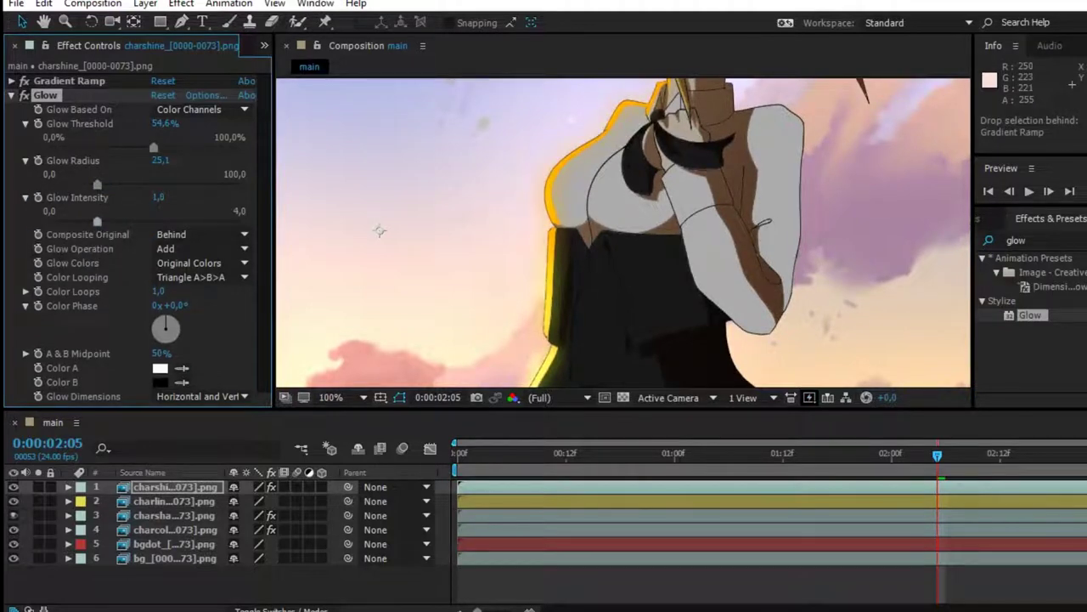
pyautogui.moveTo(133, 221); pyautogui.dragTo(95, 221)
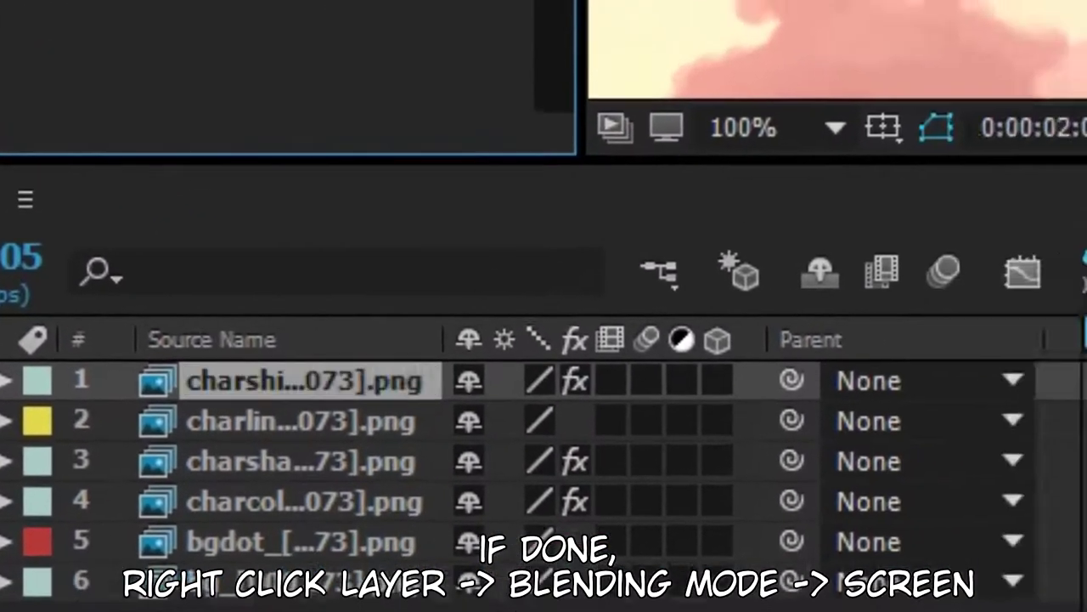
# - Set the charshine layer's blending mode to Screen
pyautogui.rightClick(180, 487)
pyautogui.moveTo(721, 281)
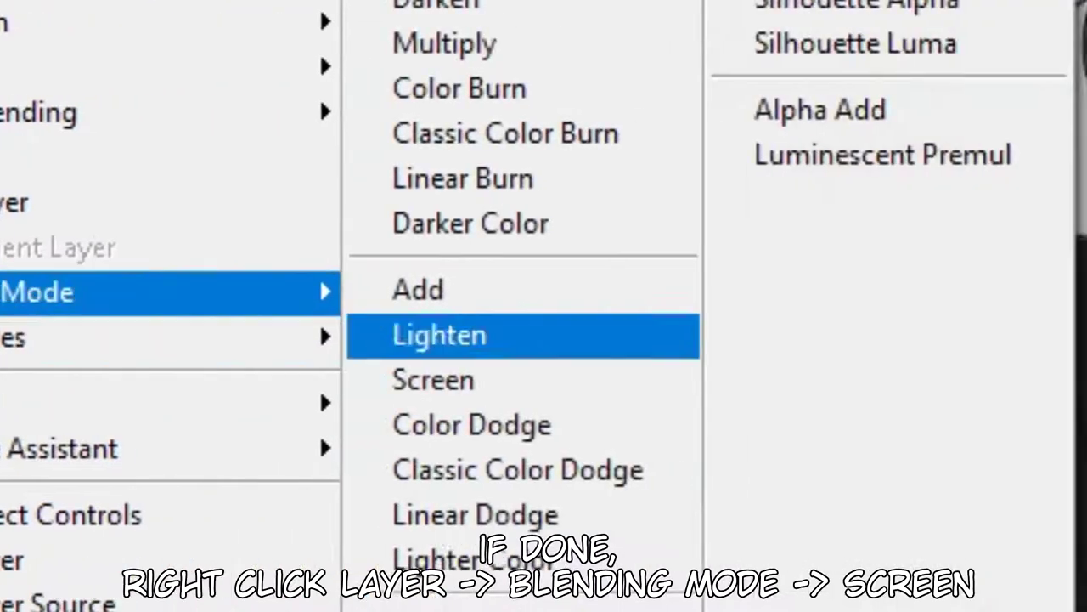
pyautogui.click(434, 233)
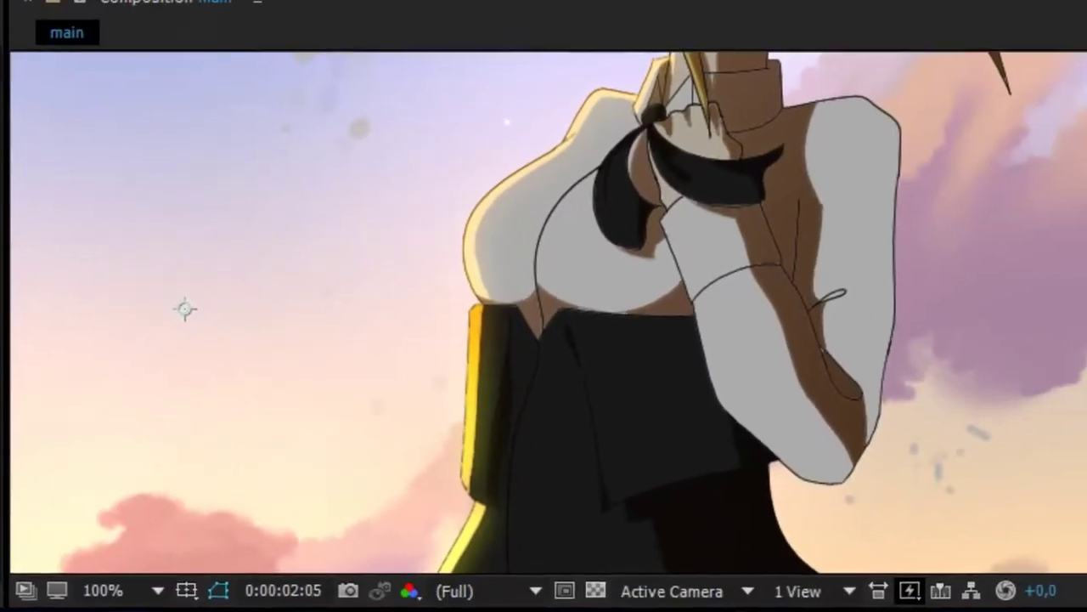
# - Examine the glowing shine along the character's face and outline, and check it at several frames around 0:00:01:12
pyautogui.press(',')
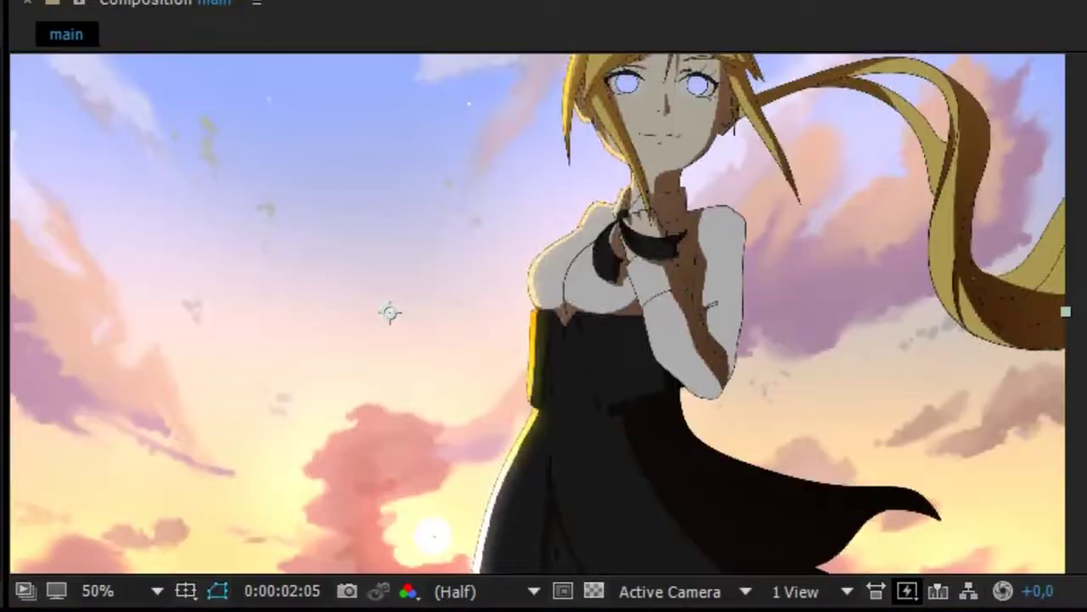
pyautogui.moveTo(734, 128); pyautogui.dragTo(734, 359)
pyautogui.scroll(2, 989, 277)
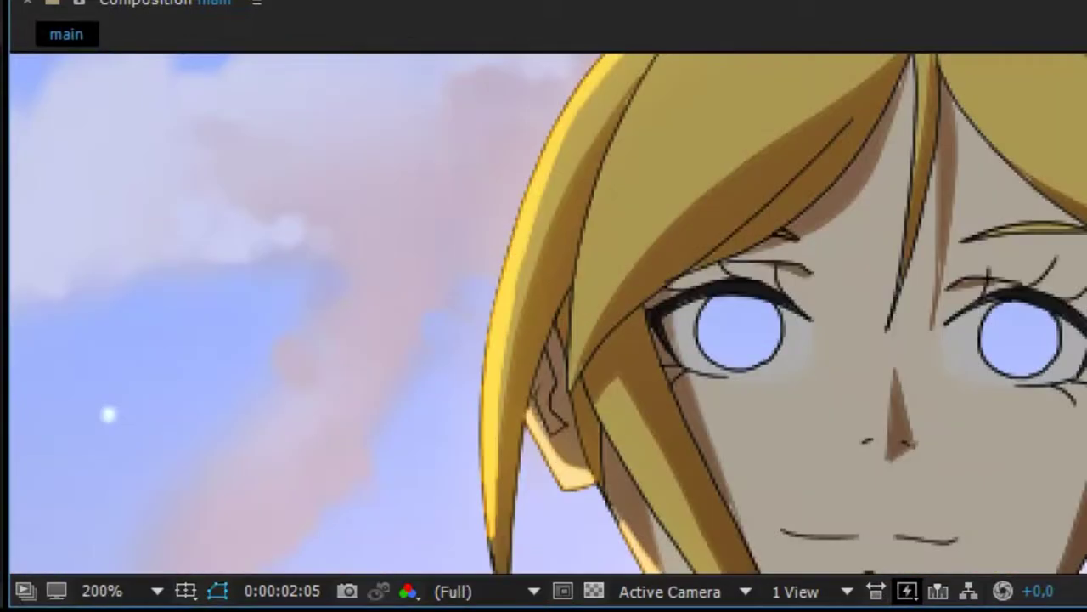
pyautogui.moveTo(988, 277); pyautogui.dragTo(963, 146)
pyautogui.scroll(-2, 964, 145)
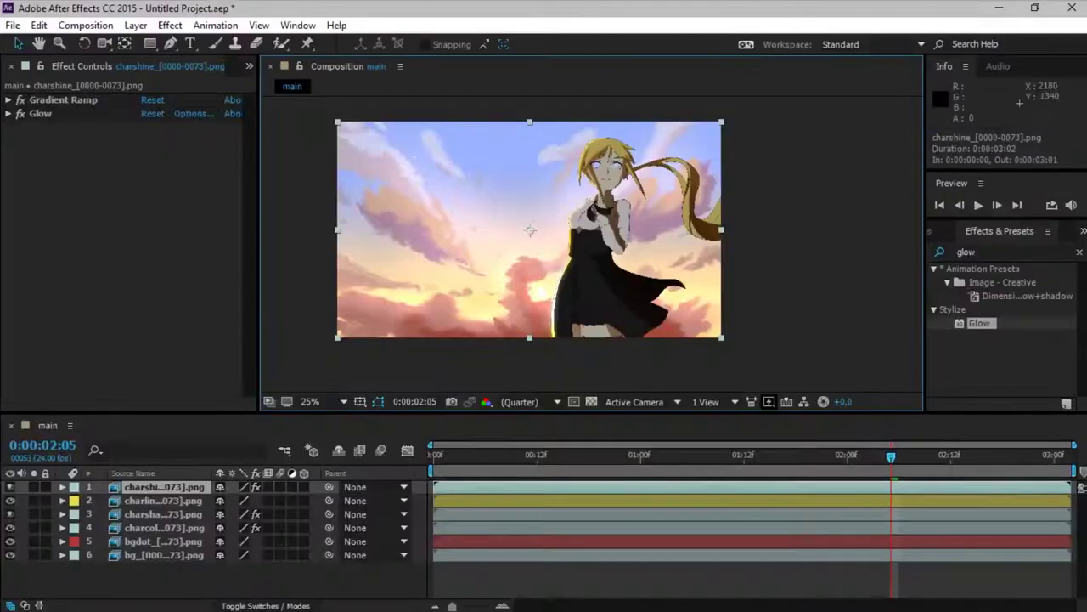
pyautogui.click(822, 456)
pyautogui.click(744, 457)
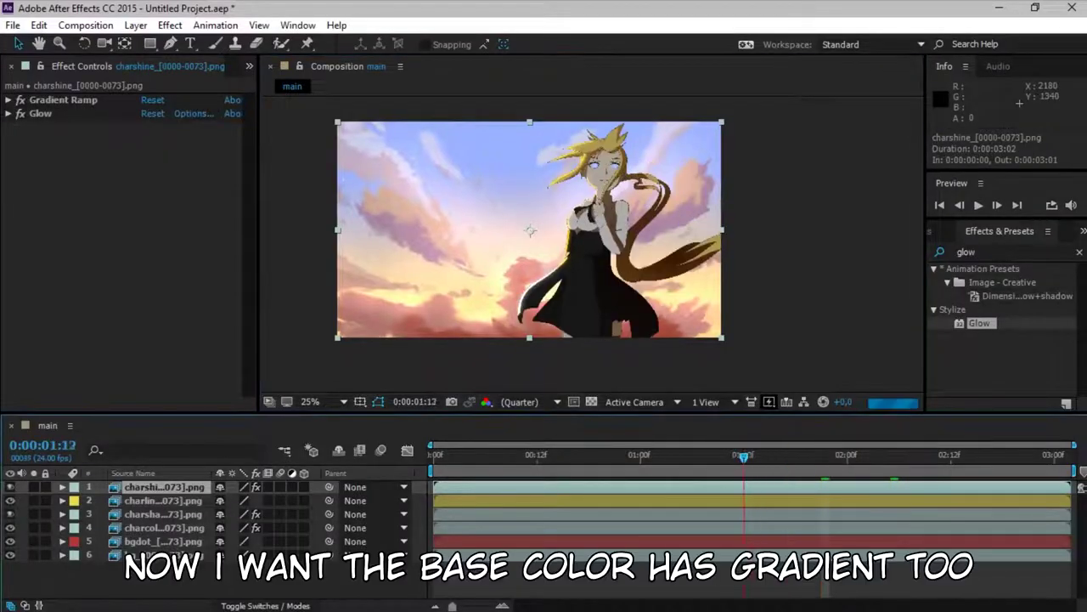
pyautogui.moveTo(710, 456); pyautogui.dragTo(753, 457)
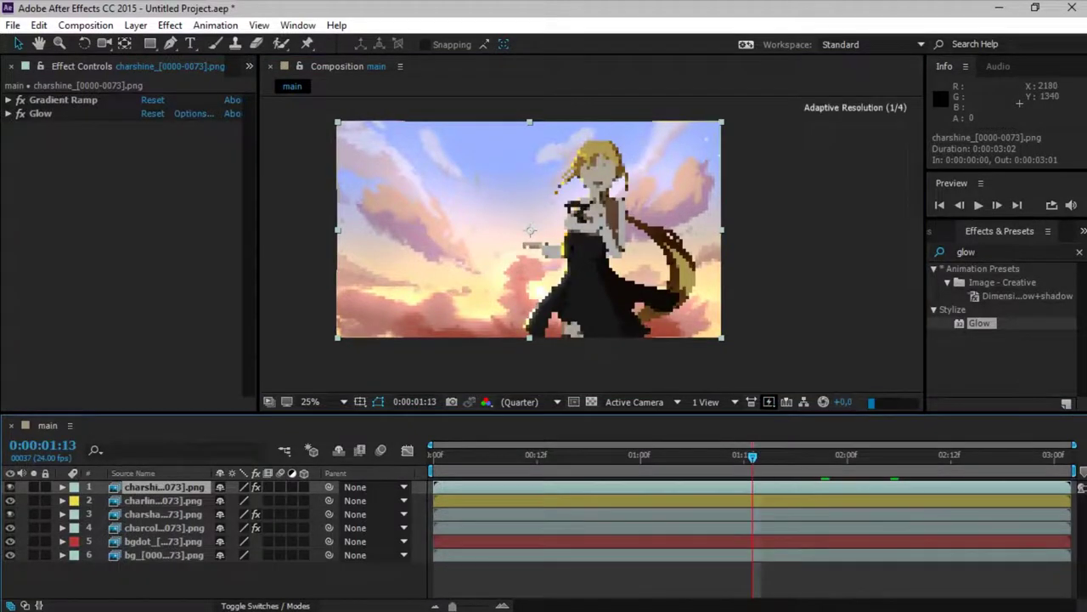
# - Duplicate the charcolor layer and give the upper copy a different label colour
pyautogui.click(163, 541)
pyautogui.click(192, 511)
pyautogui.click(192, 526)
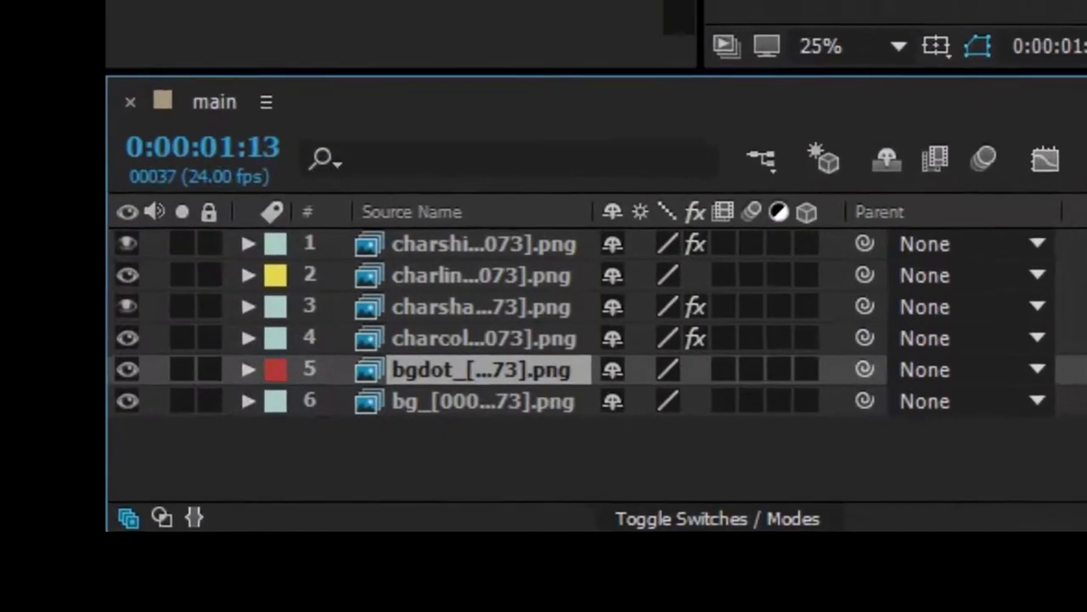
pyautogui.click(192, 512)
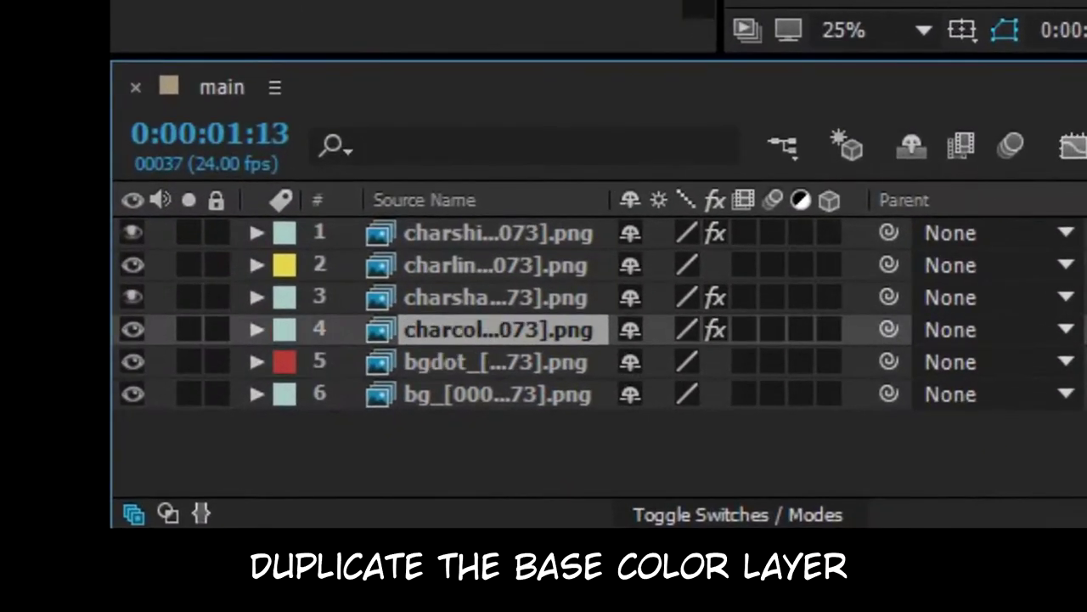
pyautogui.hotkey('ctrl', 'd')
pyautogui.click(285, 330)
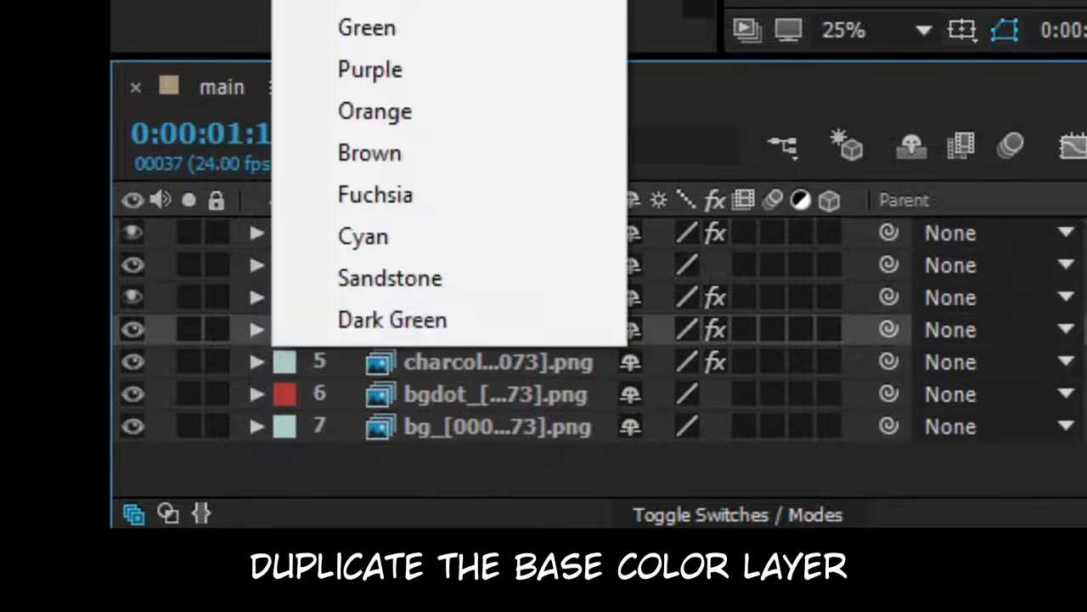
pyautogui.click(366, 4)
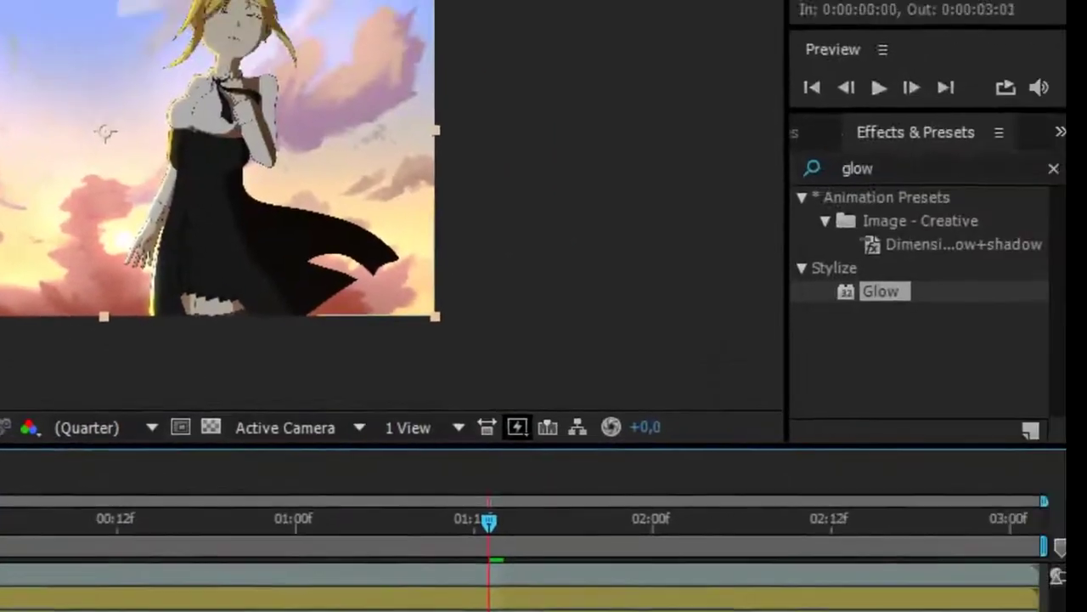
# - Apply the Gradient Ramp effect to the upper charcolor layer and remove its Hue/Saturation effect
pyautogui.hotkey('ctrl', 'f')
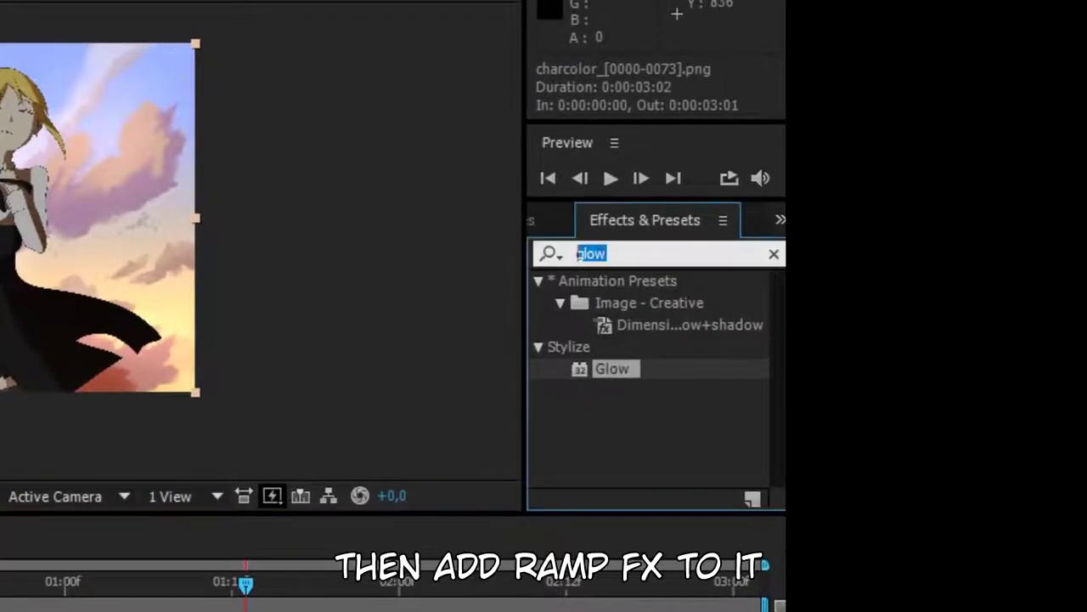
pyautogui.write('ramp')
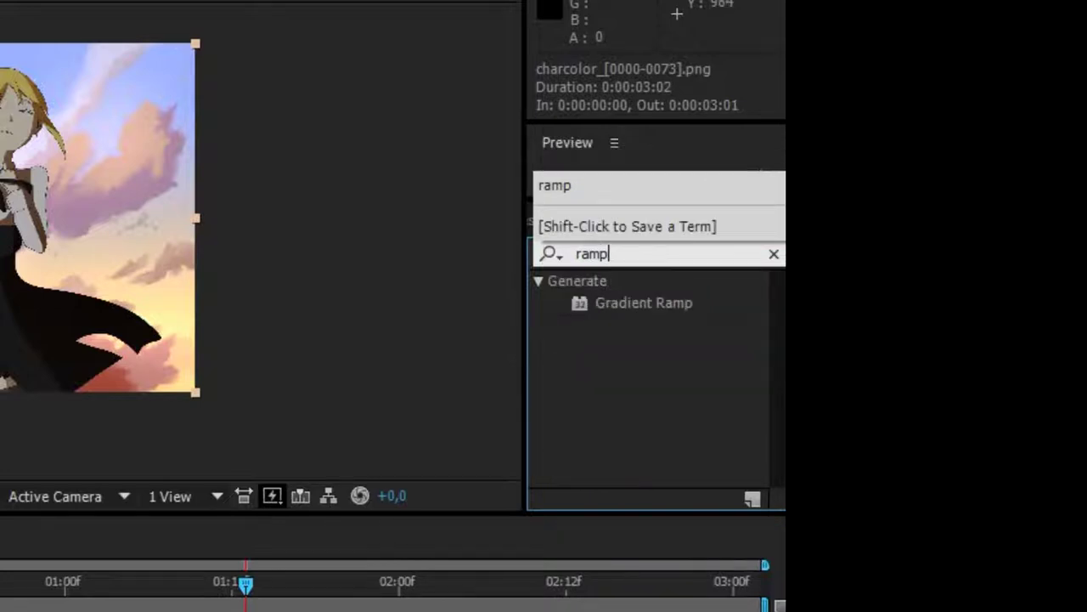
pyautogui.moveTo(631, 301); pyautogui.dragTo(0, 288)
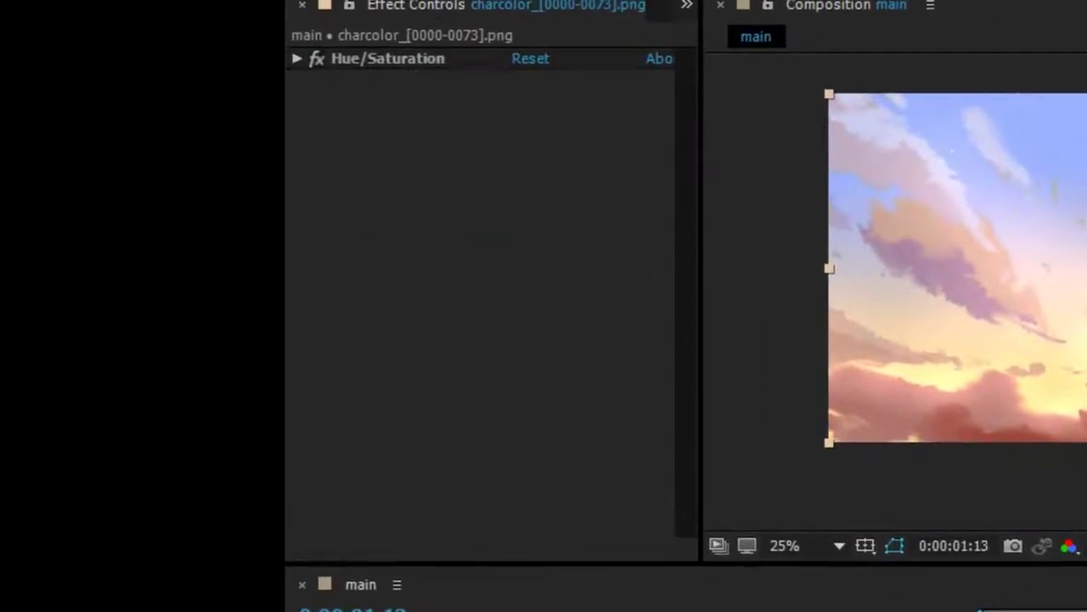
pyautogui.moveTo(487, 237); pyautogui.dragTo(476, 237)
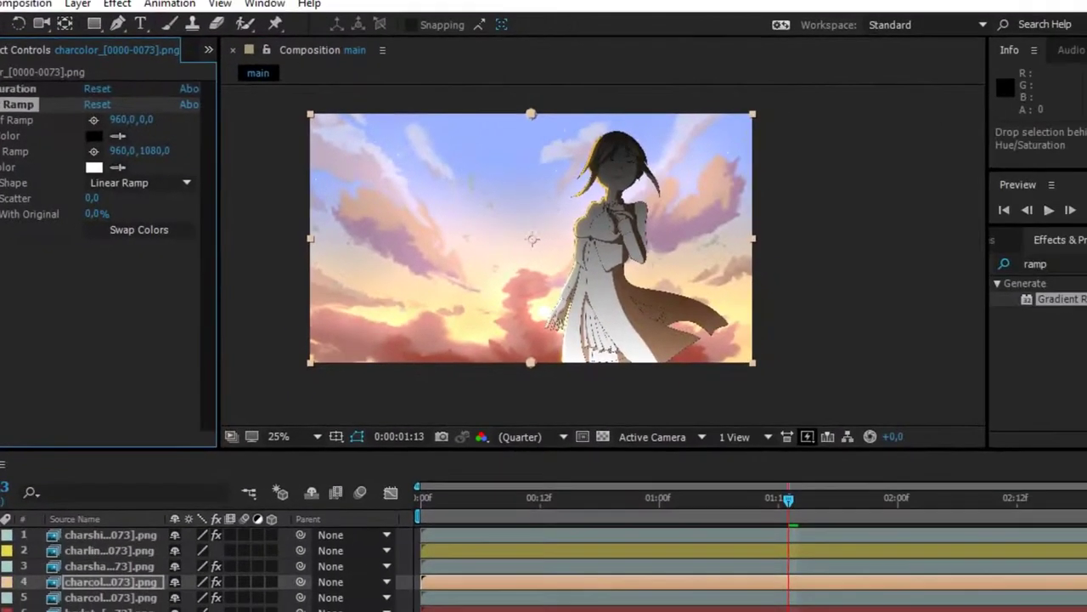
pyautogui.click(10, 89)
pyautogui.press('Delete')
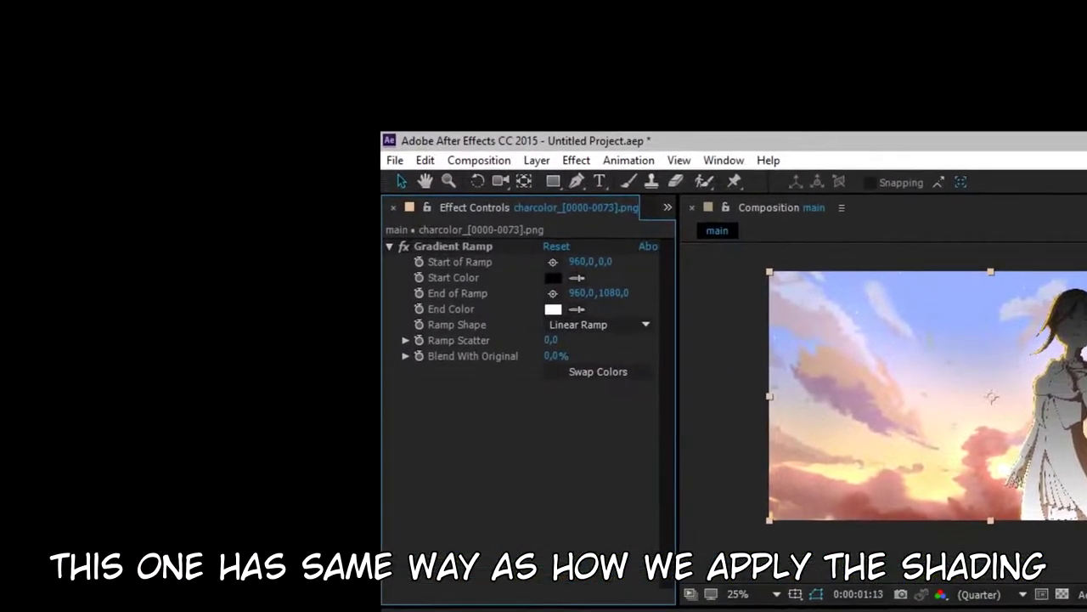
# - Set the ramp shape to Radial Ramp, with its start at about 1744, 252 and its end beside the sun at about 1032, 852
pyautogui.click(599, 325)
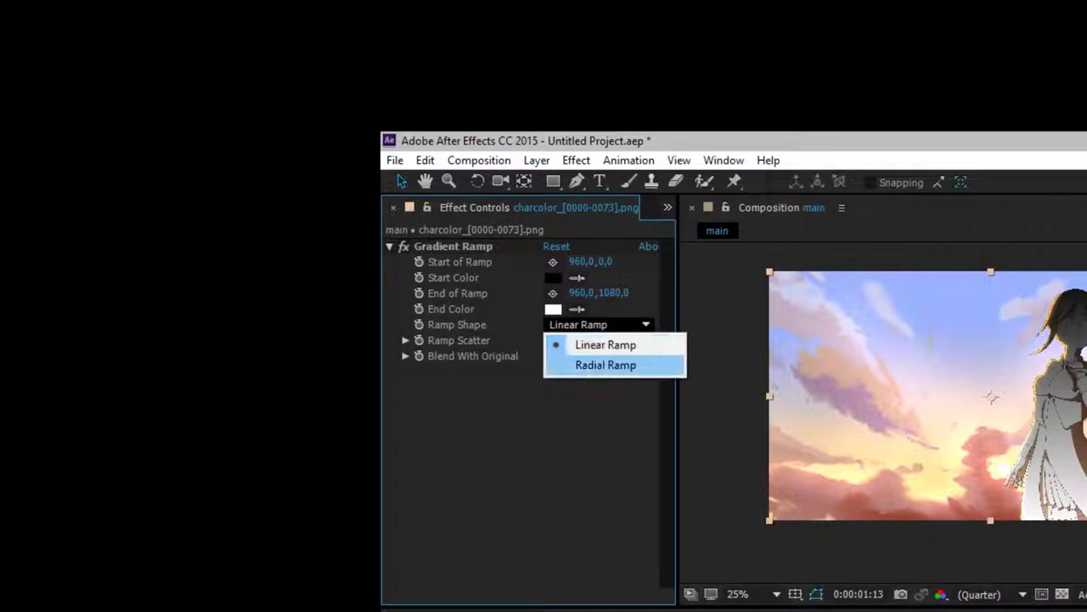
pyautogui.click(604, 364)
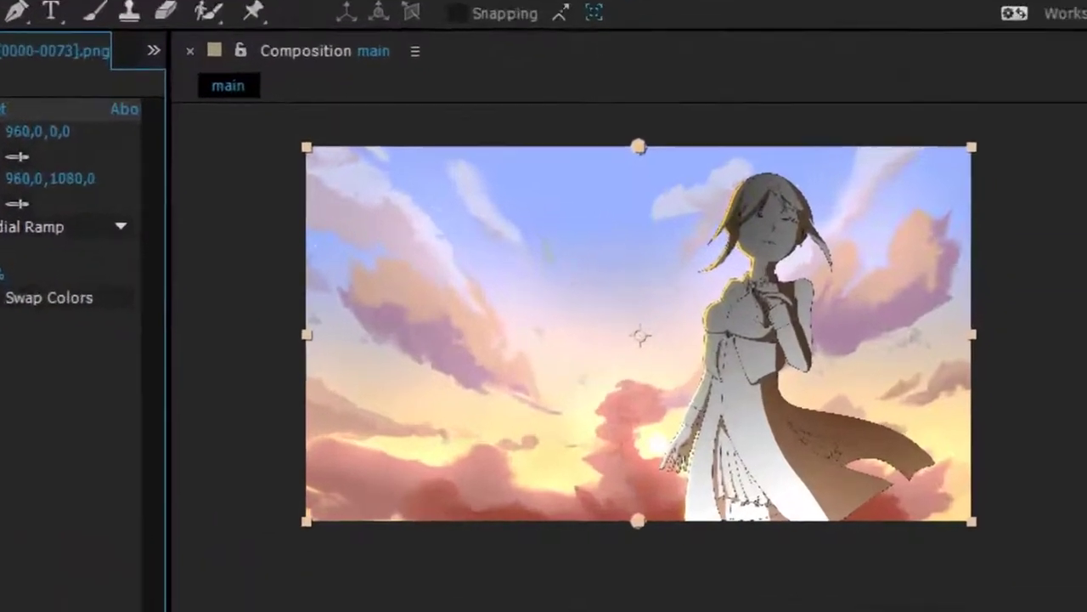
pyautogui.click(553, 262)
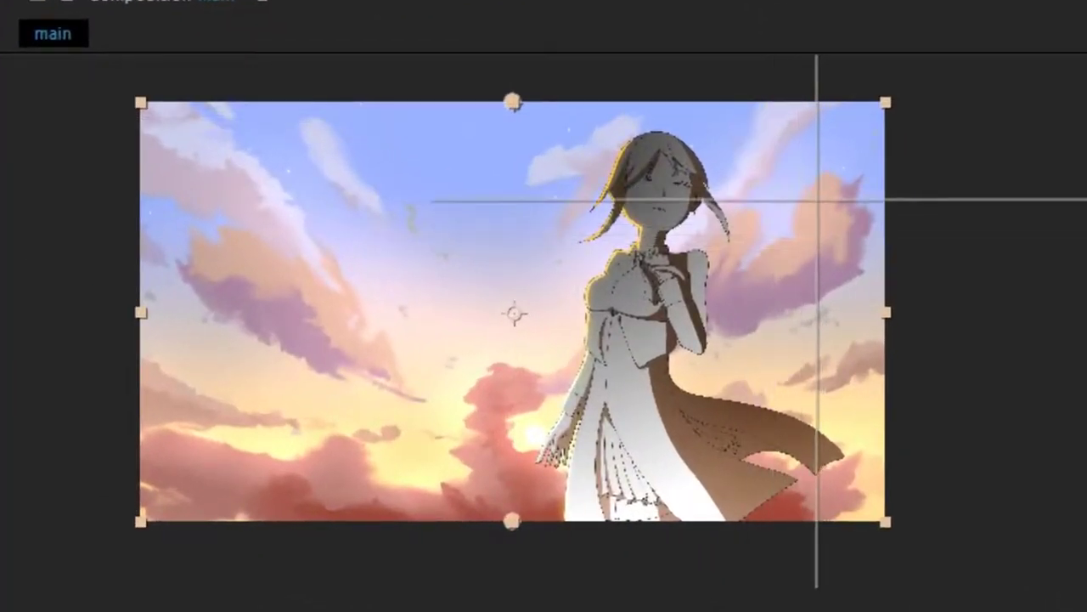
pyautogui.click(817, 200)
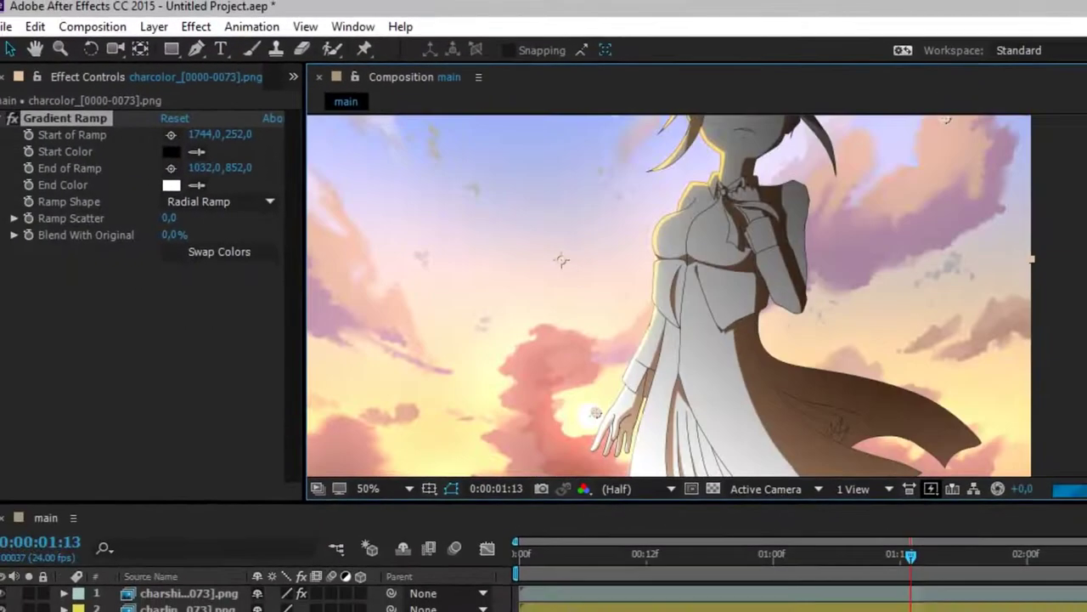
# - Move the start of the ramp down to about 1708, 532, in the sky beside the character
pyautogui.scroll(-1, 716, 296)
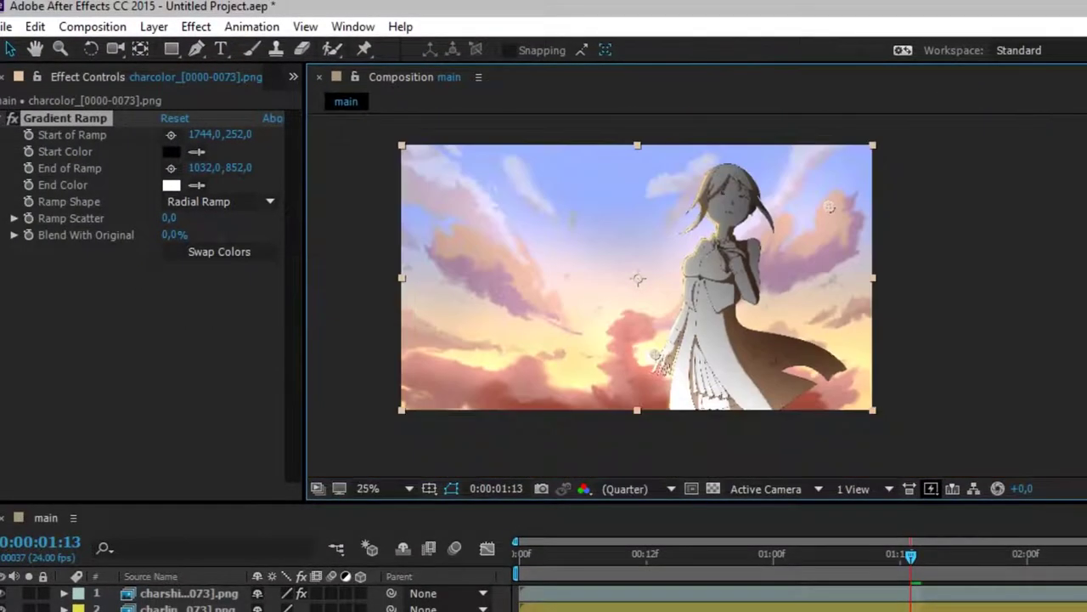
pyautogui.scroll(1, 715, 296)
pyautogui.scroll(-1, 715, 295)
pyautogui.click(171, 135)
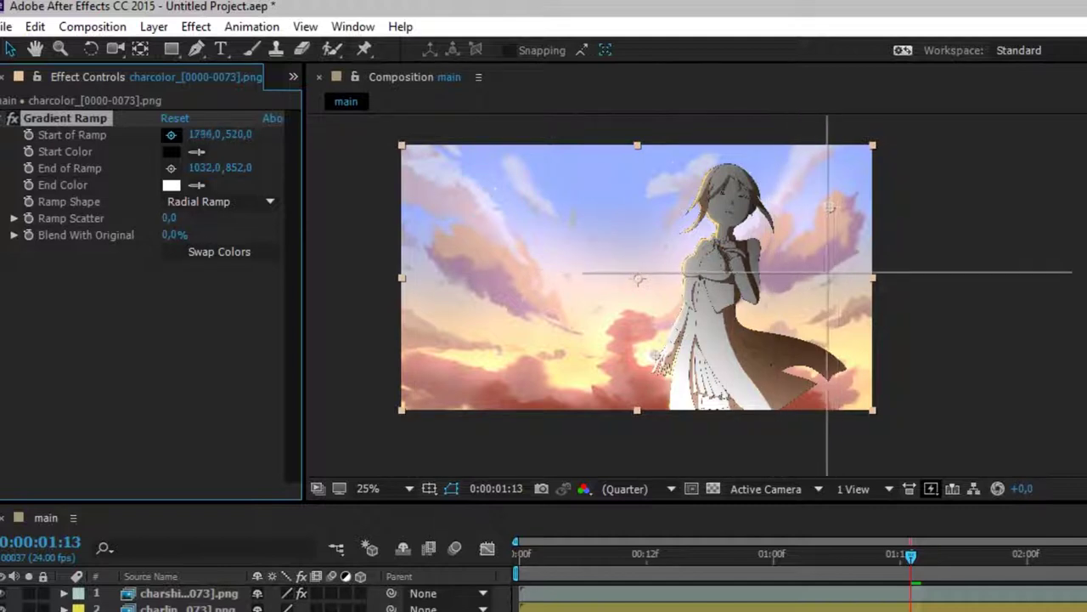
pyautogui.click(820, 275)
pyautogui.scroll(1, 713, 295)
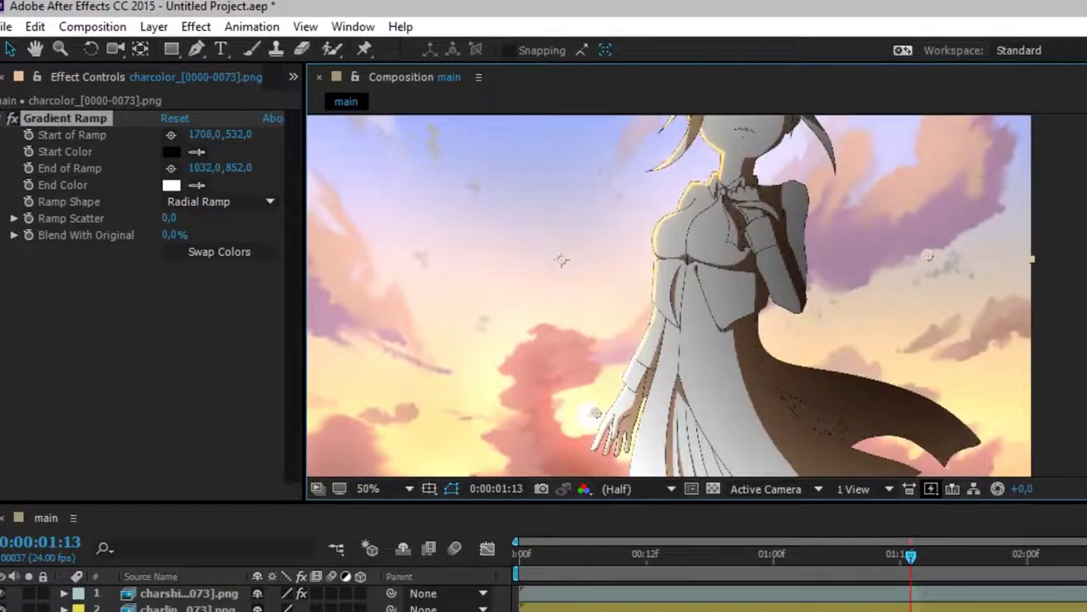
pyautogui.moveTo(714, 295); pyautogui.dragTo(700, 323)
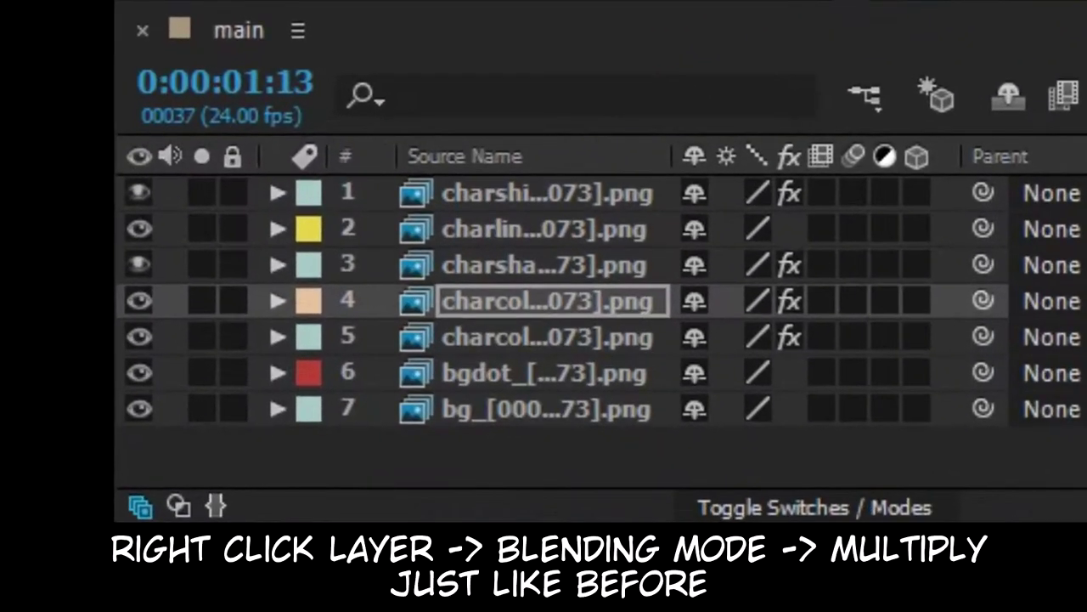
# - Set the upper charcolor layer's blending mode to Multiply
pyautogui.rightClick(506, 375)
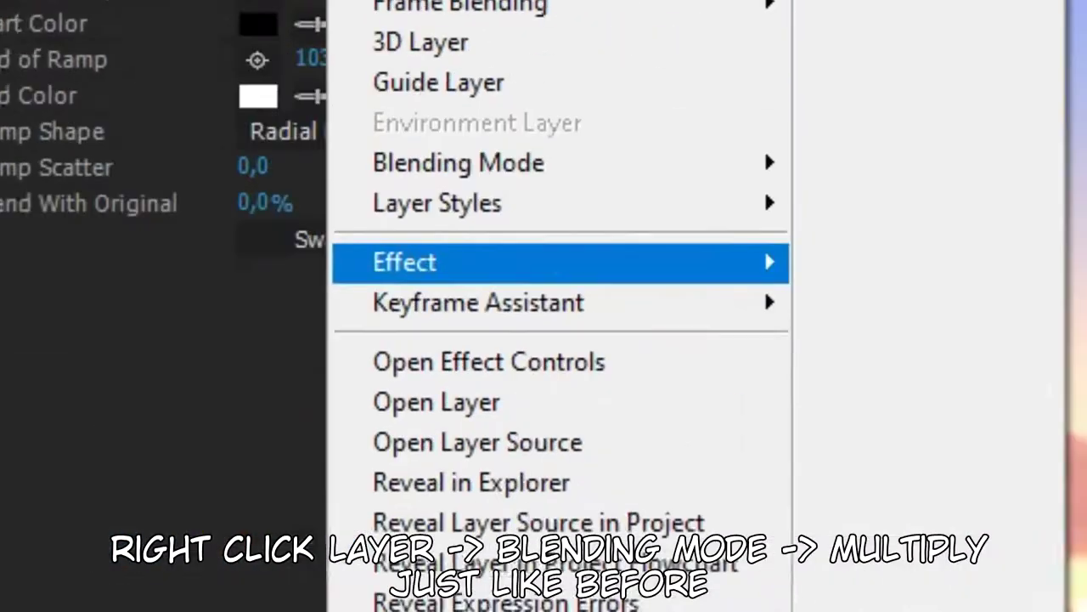
pyautogui.moveTo(527, 276)
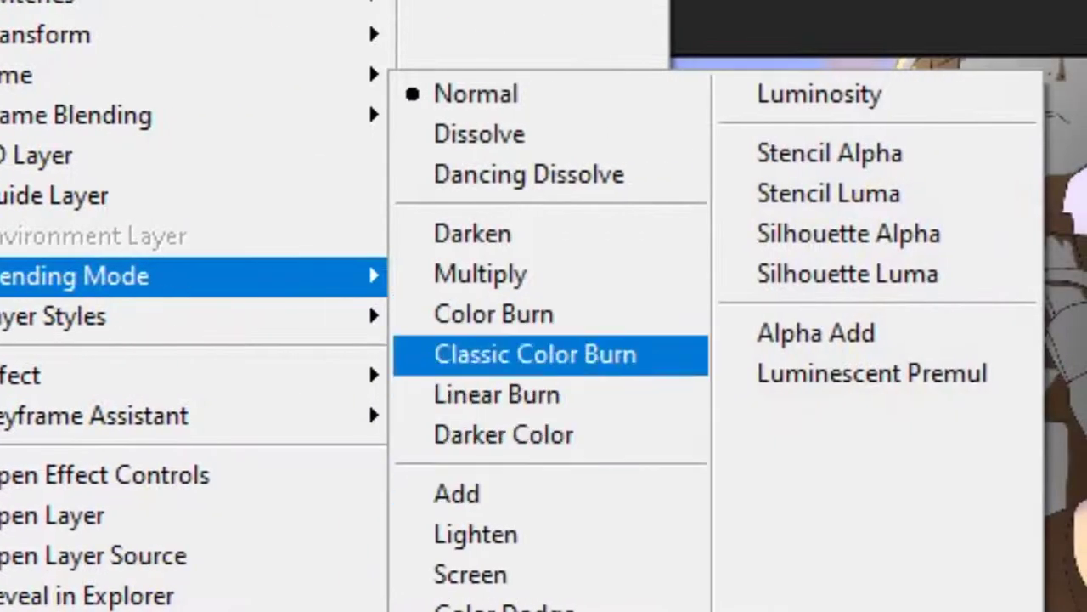
pyautogui.click(481, 274)
pyautogui.scroll(-2, 442, 221)
pyautogui.scroll(2, 442, 221)
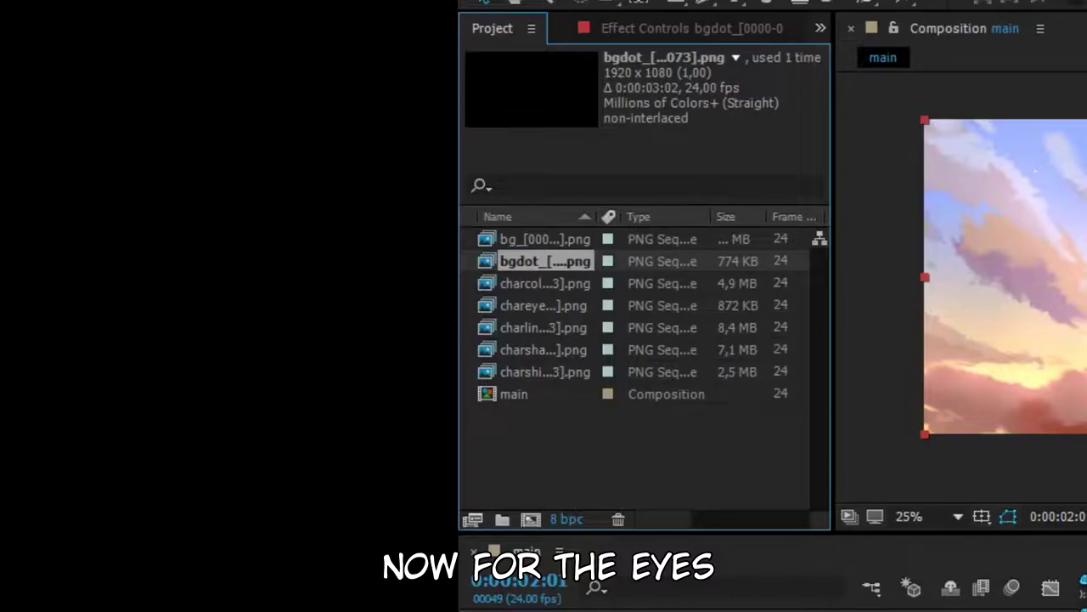
# - Add the chareyes image sequence to the main composition as the topmost layer and inspect the character's eyes up close
pyautogui.click(527, 306)
pyautogui.moveTo(600, 437); pyautogui.dragTo(687, 594)
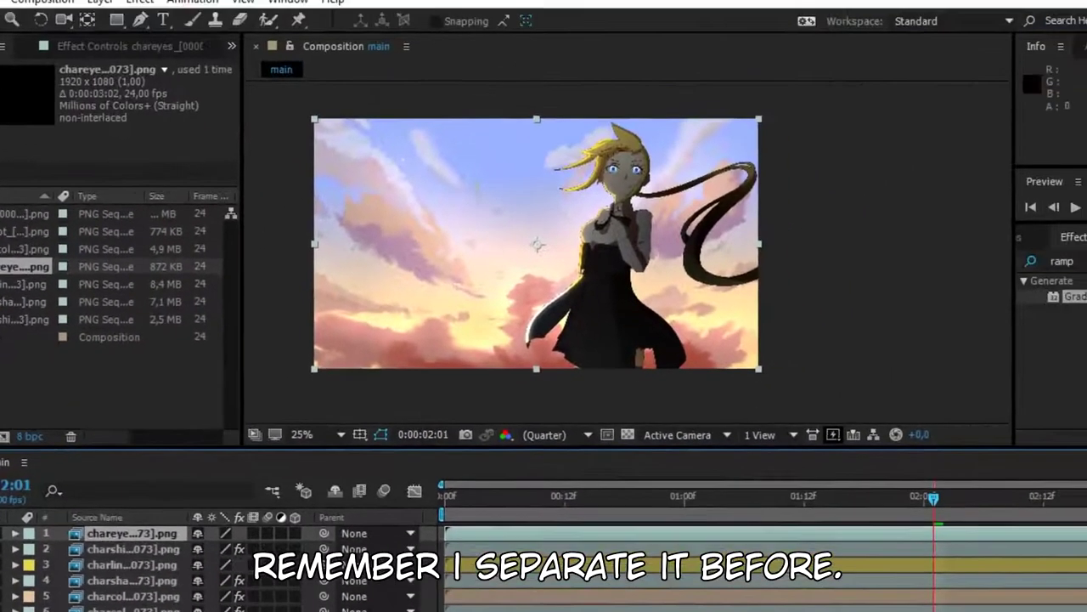
pyautogui.press('.')
pyautogui.moveTo(596, 161); pyautogui.dragTo(567, 350)
pyautogui.scroll(2, 628, 252)
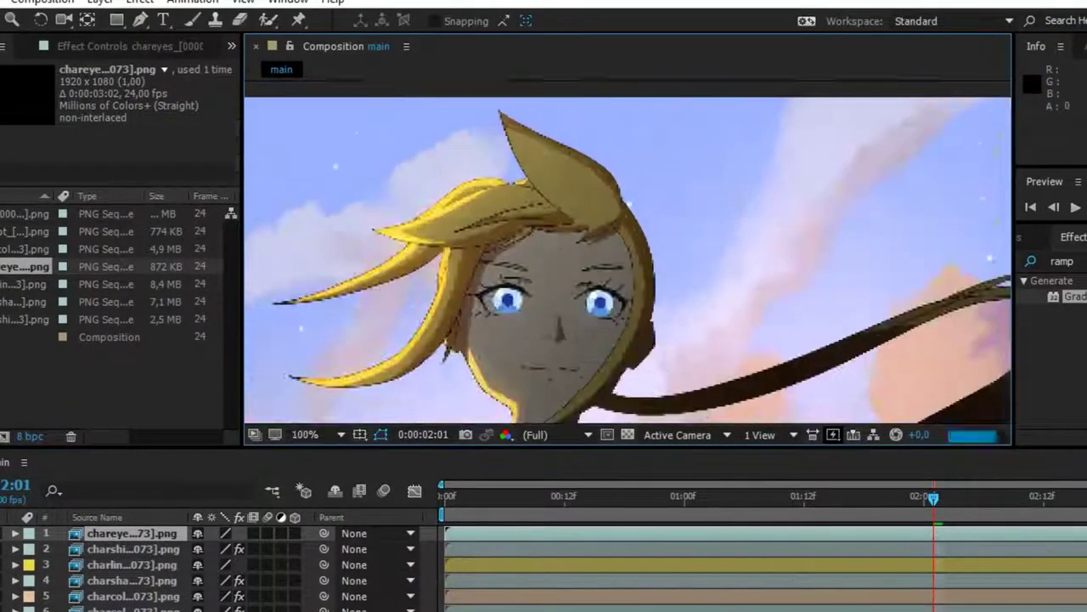
pyautogui.scroll(-1, 627, 252)
pyautogui.moveTo(595, 298); pyautogui.dragTo(638, 215)
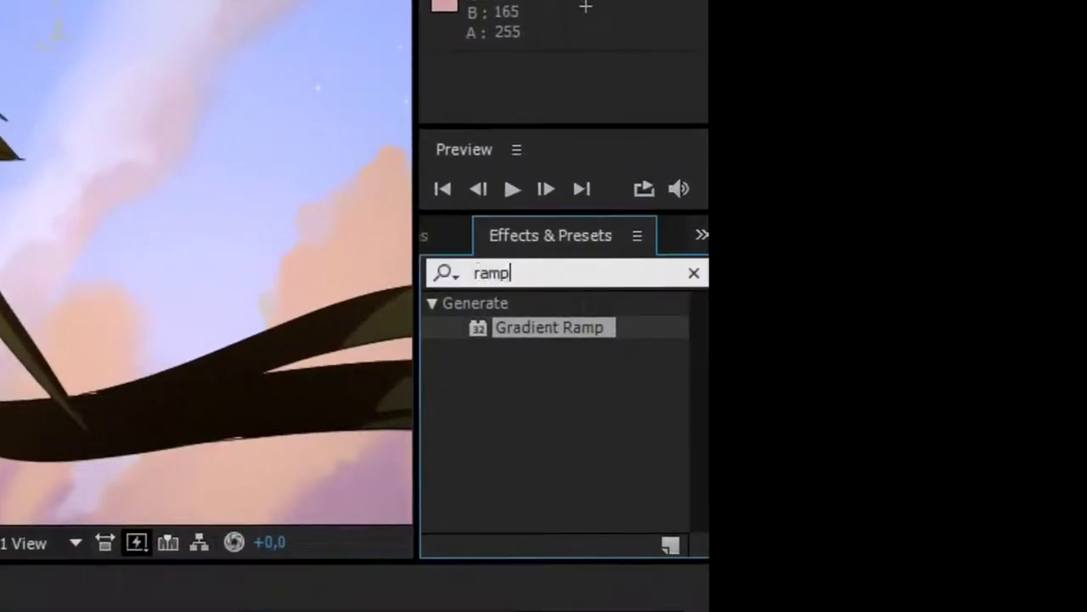
# - Apply the Stylize Glow effect to the top chareyes layer and adjust its Glow Threshold
pyautogui.write('glio')
pyautogui.press('BackSpace')
pyautogui.press('BackSpace')
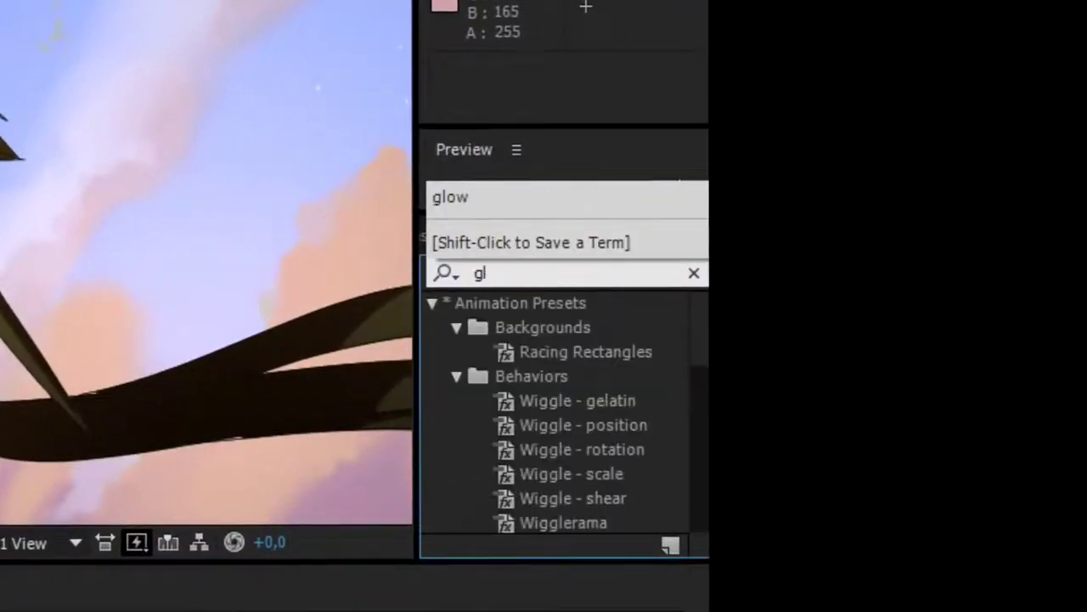
pyautogui.write('ow')
pyautogui.press('Return')
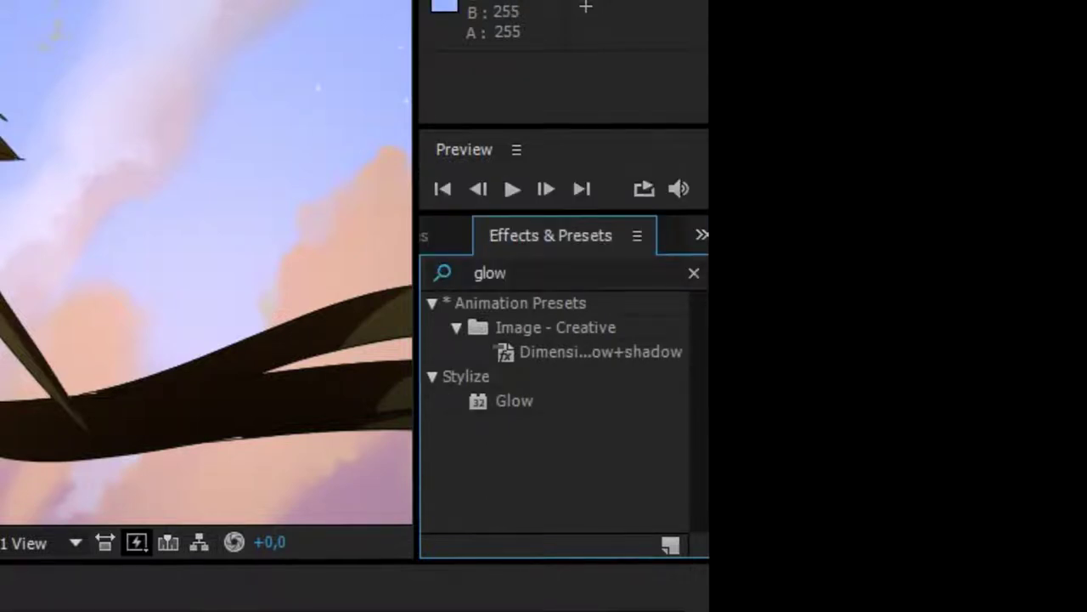
pyautogui.moveTo(514, 400); pyautogui.dragTo(358, 240)
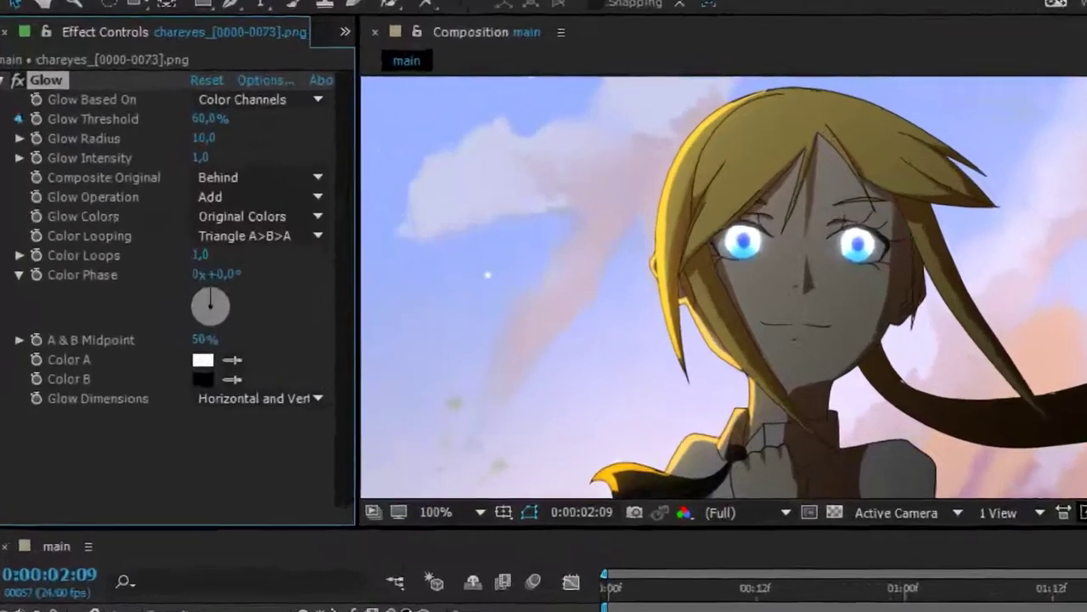
pyautogui.click(21, 126)
pyautogui.moveTo(240, 152); pyautogui.dragTo(175, 153)
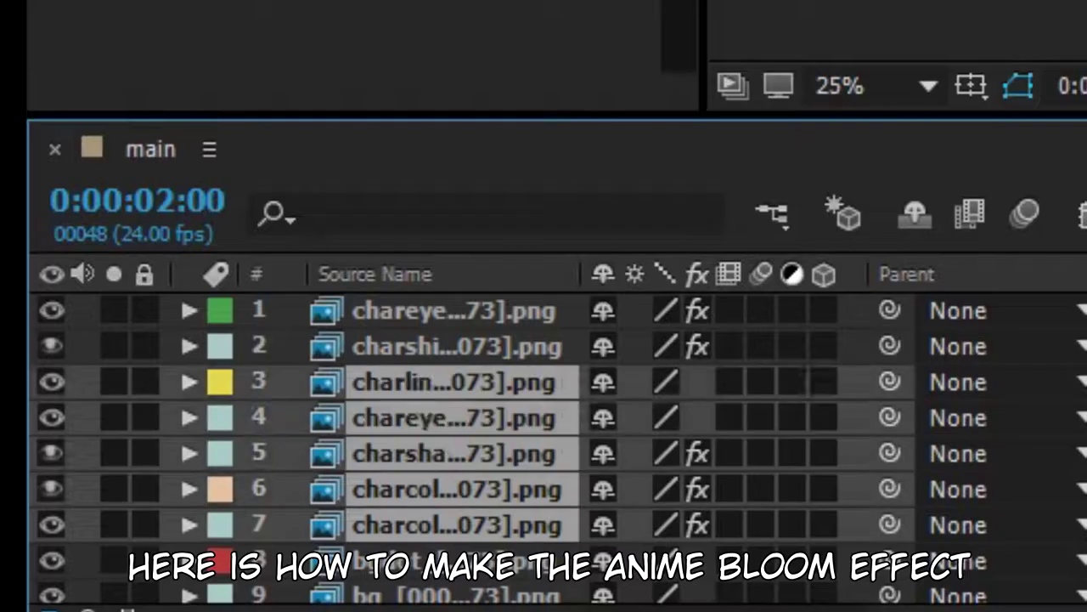
# - Duplicate the selected line, eye, shading and two color layers, and pre-compose the copies into a composition named "bloom"
pyautogui.hotkey('ctrl', 'd')
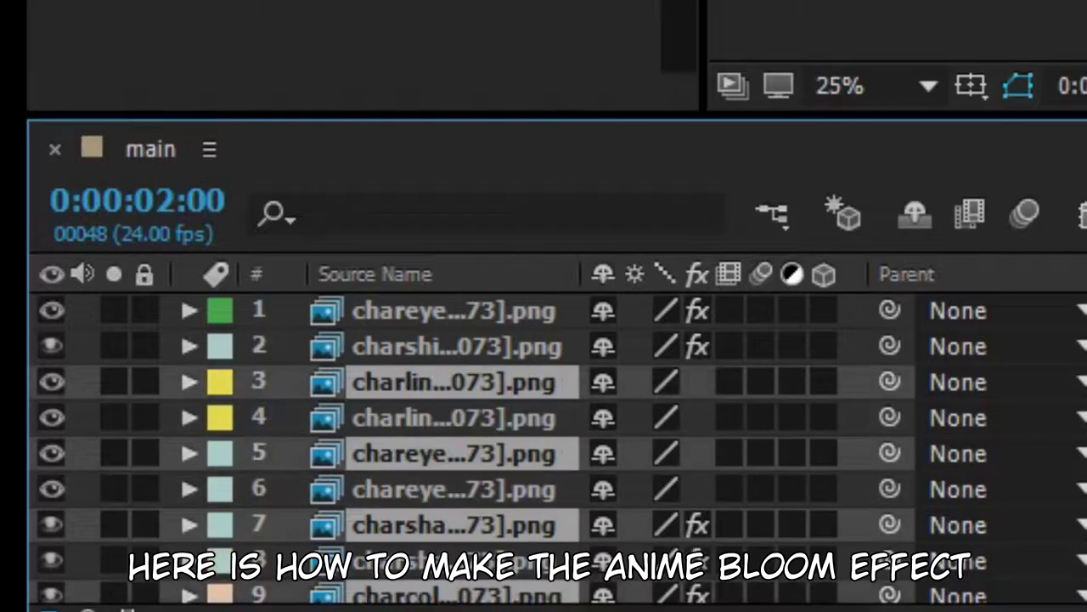
pyautogui.moveTo(451, 279); pyautogui.dragTo(454, 306)
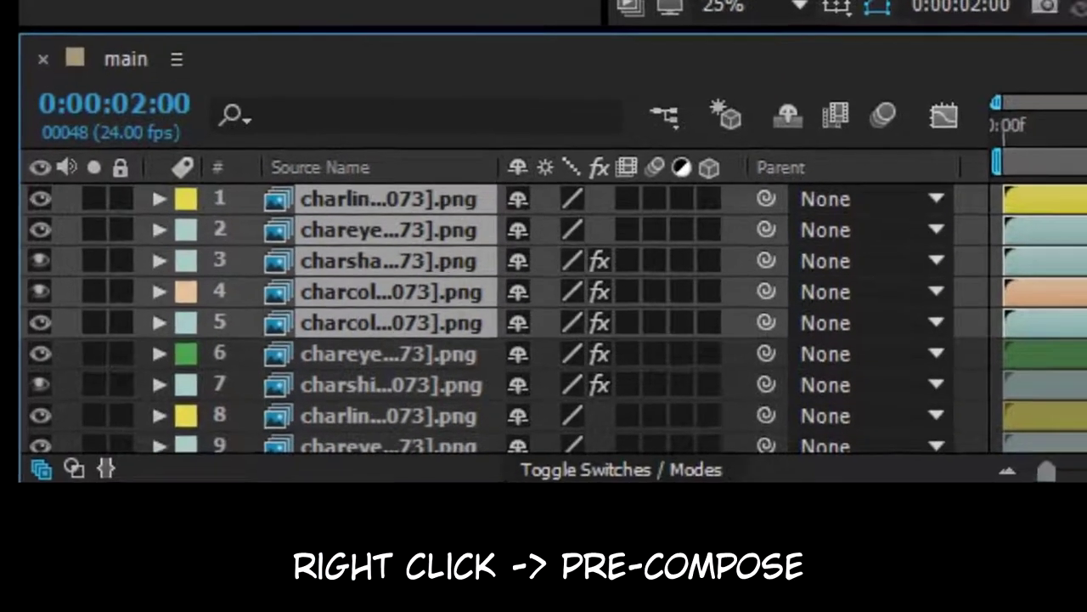
pyautogui.rightClick(476, 383)
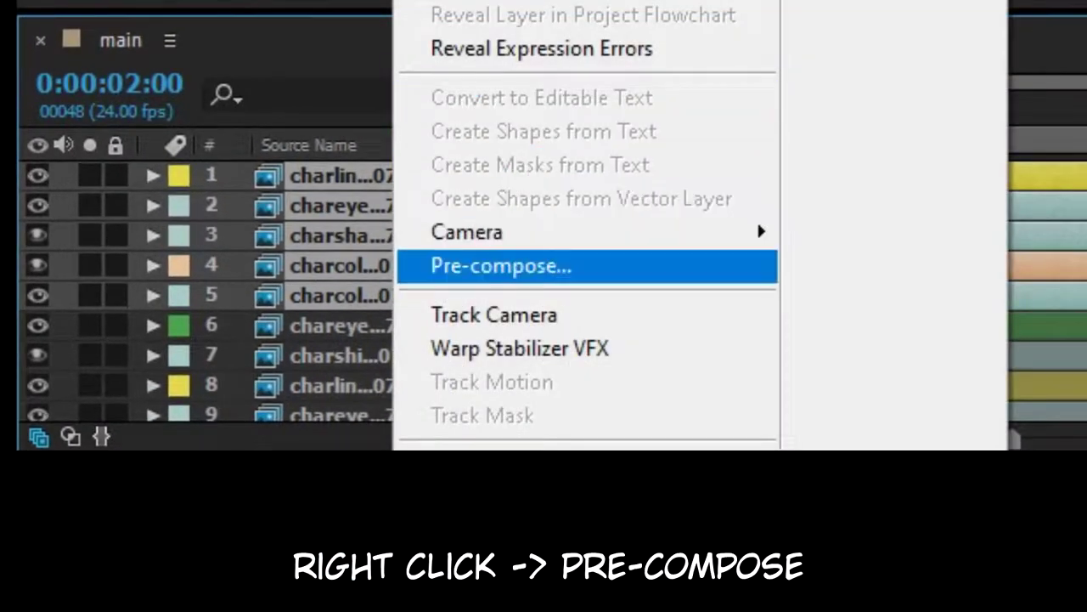
pyautogui.click(500, 265)
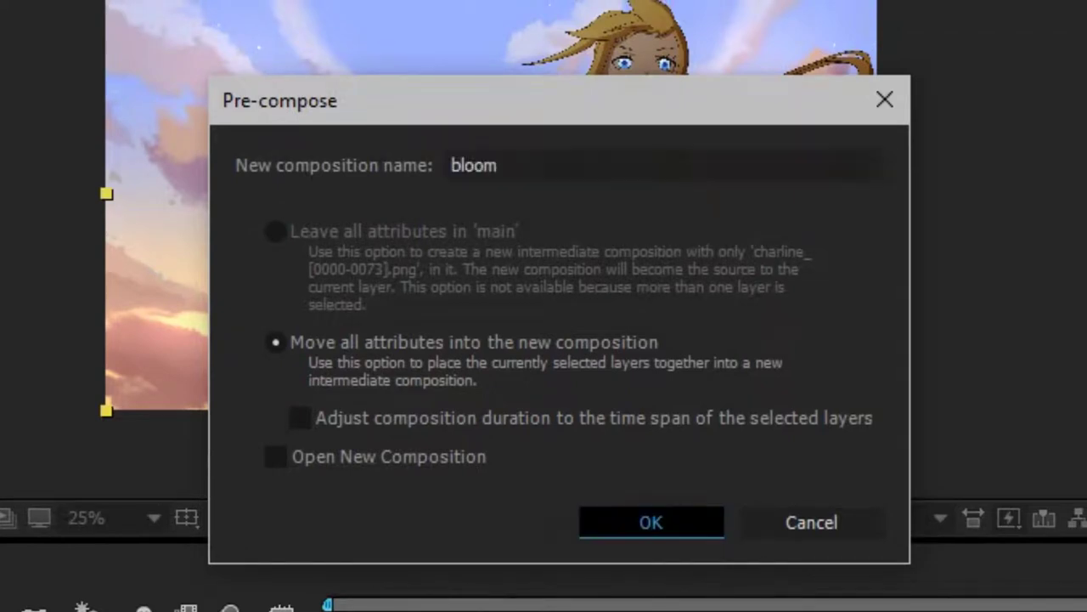
pyautogui.press('Return')
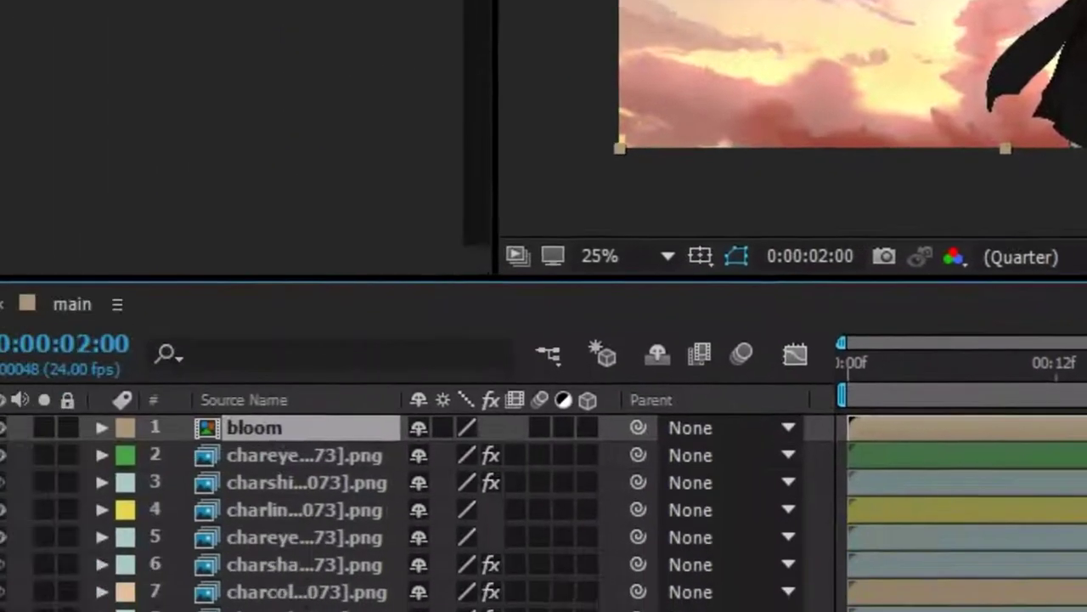
# - Move the bloom layer down the layer stack to directly above the charline layer and below the charshine layer
pyautogui.moveTo(255, 428); pyautogui.dragTo(255, 611)
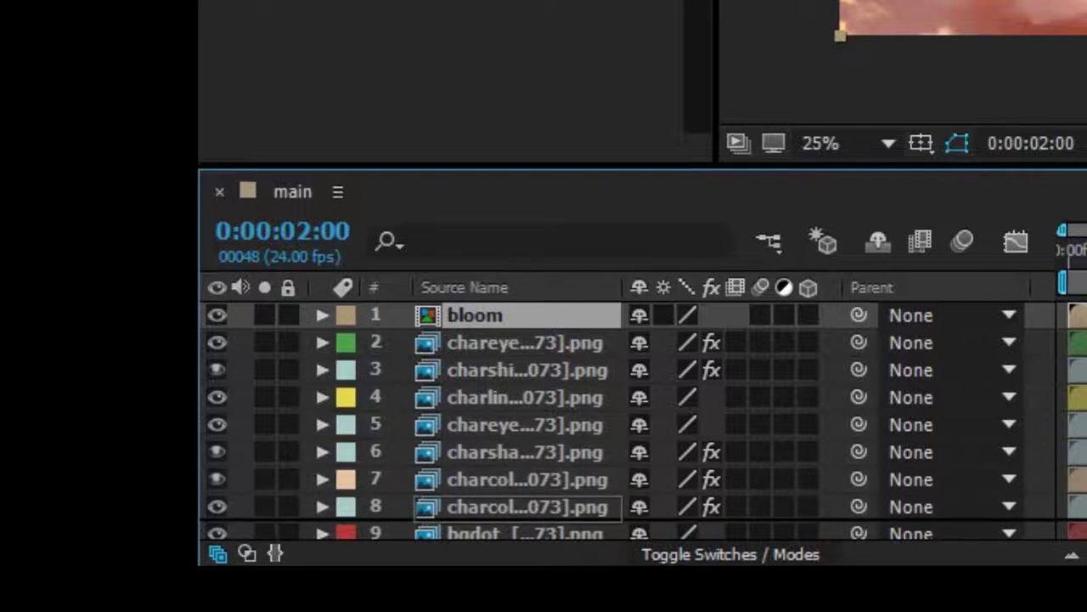
pyautogui.moveTo(476, 508); pyautogui.dragTo(476, 512)
pyautogui.moveTo(491, 445); pyautogui.dragTo(527, 349)
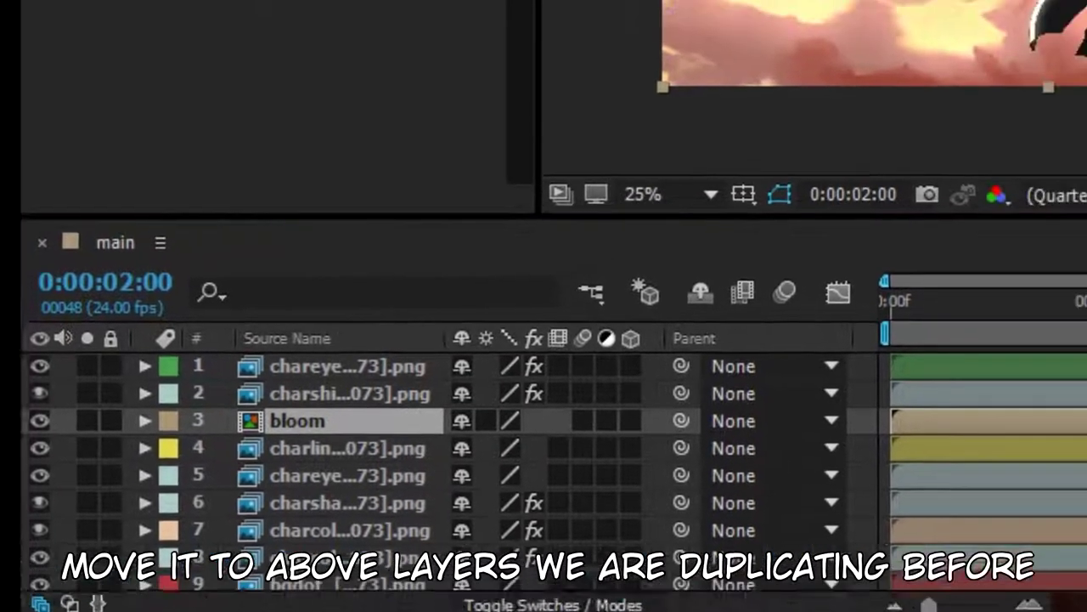
# - Apply the Compound Blur effect to the bloom layer and set its Maximum Blur to 10
pyautogui.write('compo')
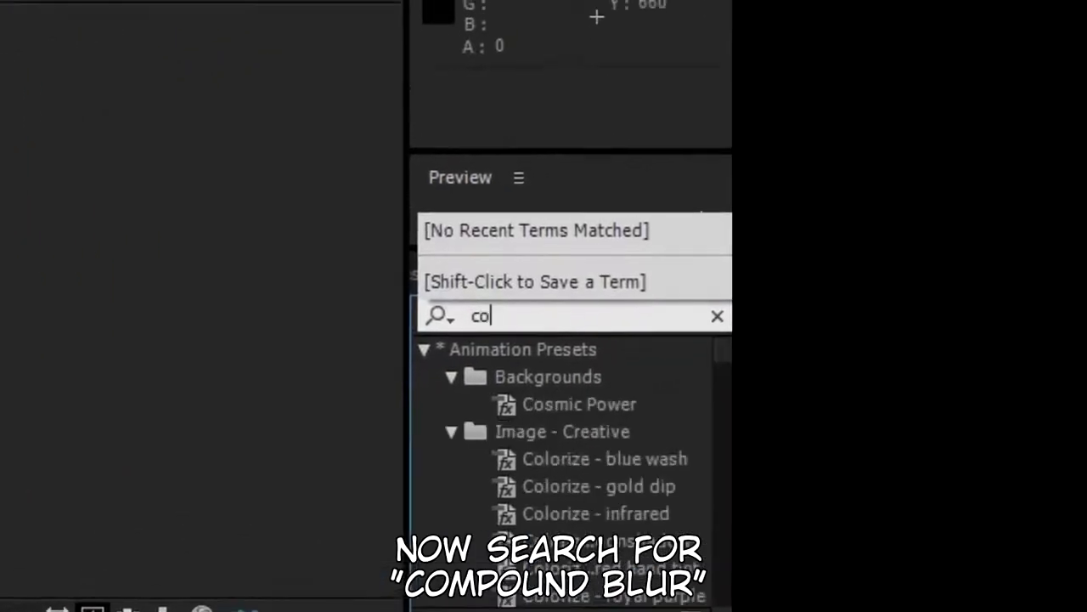
pyautogui.write('un')
pyautogui.moveTo(558, 377); pyautogui.dragTo(657, 369)
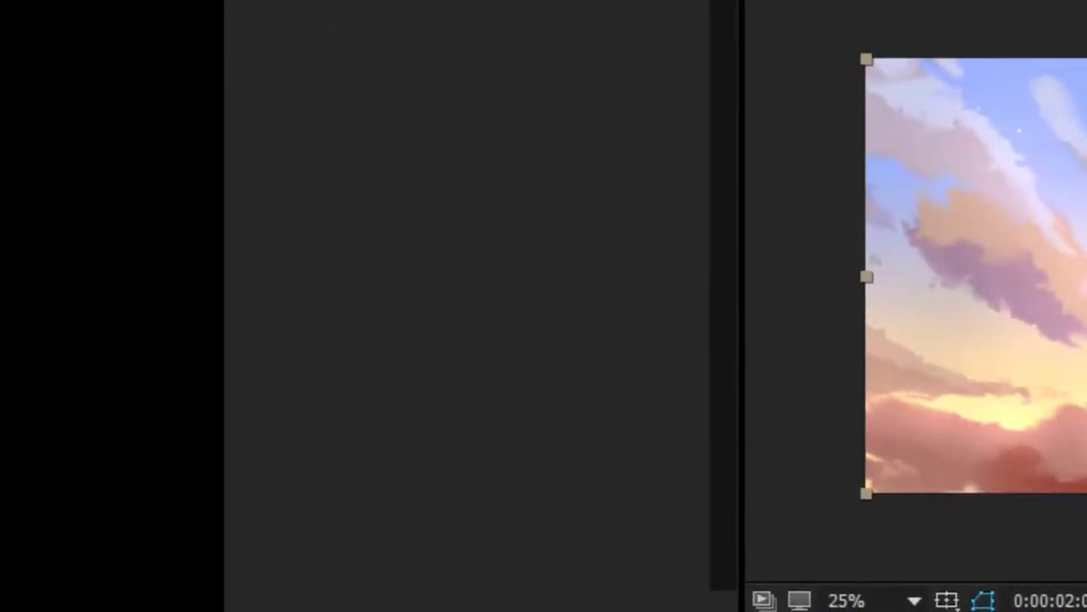
pyautogui.moveTo(543, 369); pyautogui.dragTo(544, 368)
pyautogui.scroll(2, 977, 276)
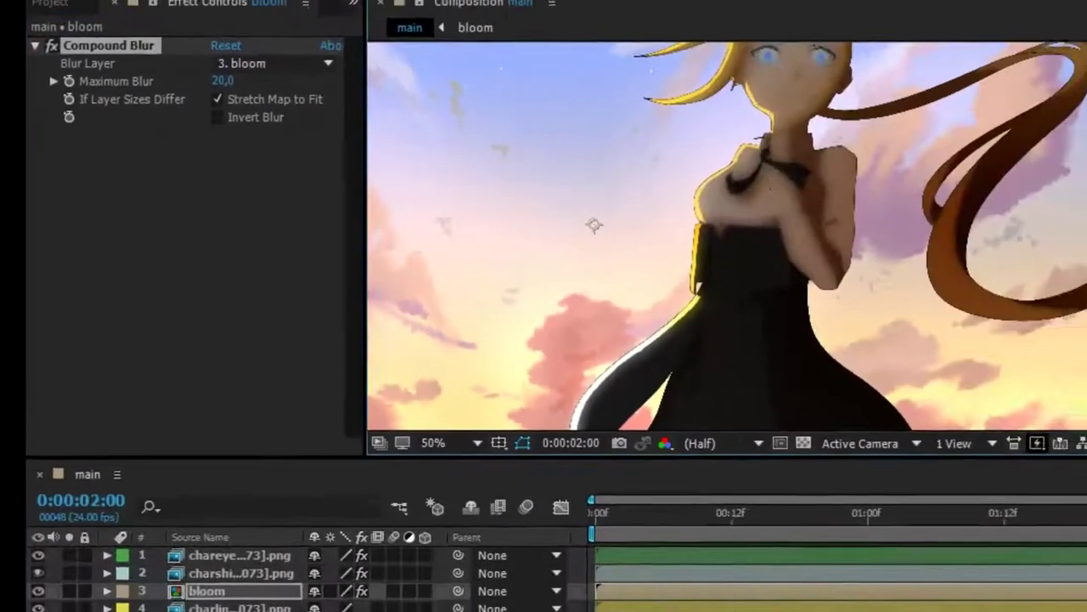
pyautogui.moveTo(689, 132); pyautogui.dragTo(665, 283)
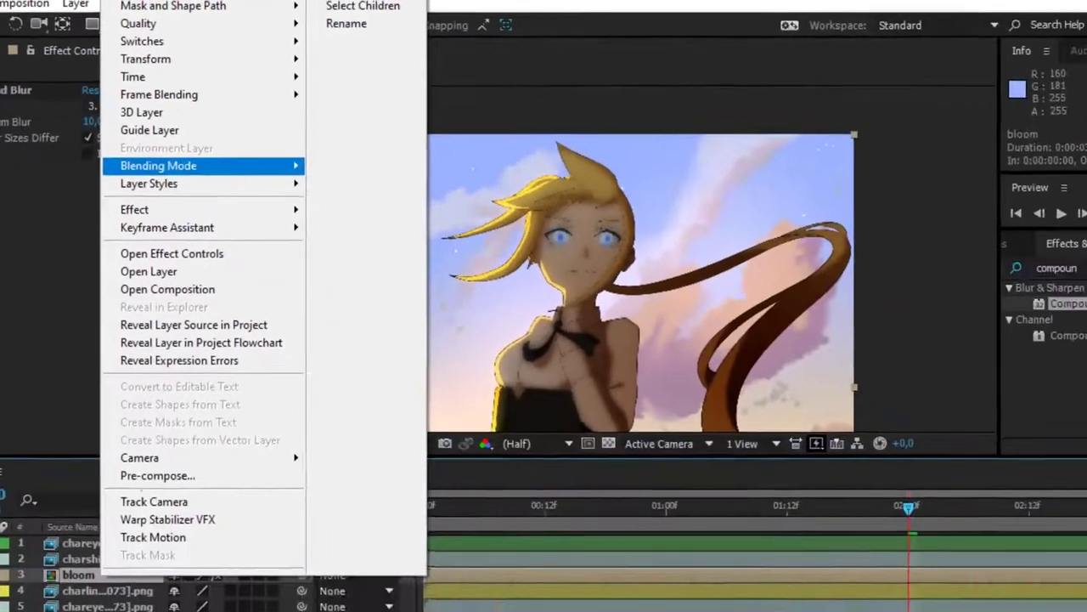
# - Set the bloom layer's blending mode to Screen
pyautogui.moveTo(380, 293)
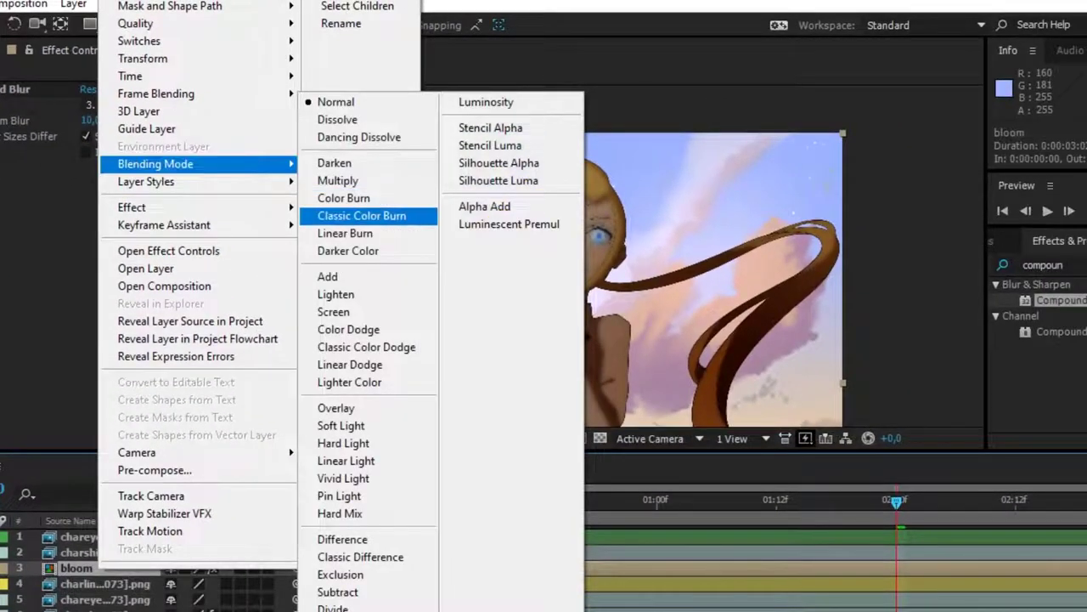
pyautogui.click(365, 312)
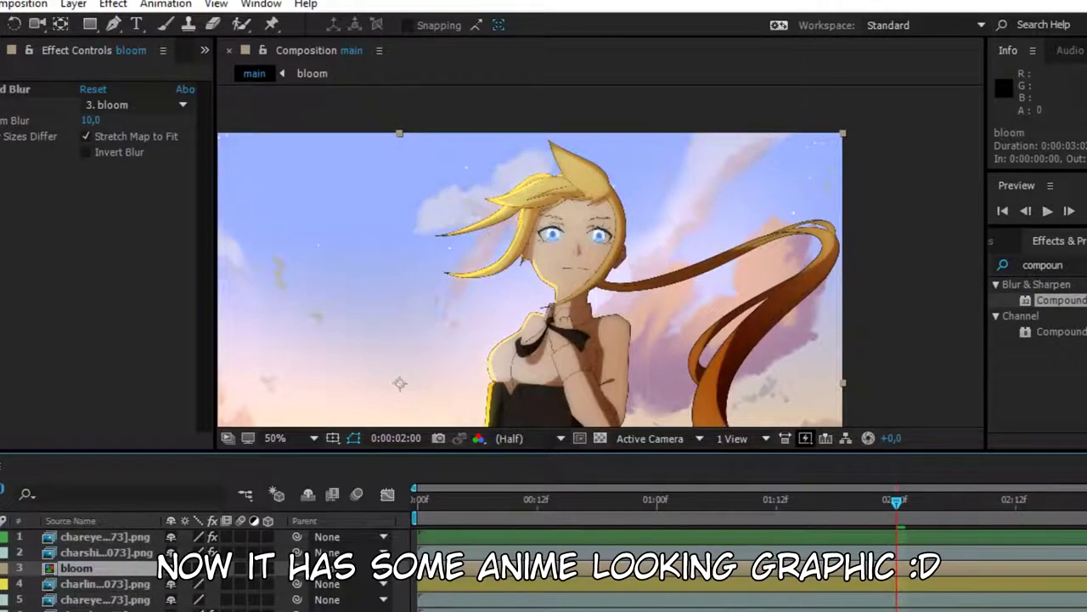
pyautogui.scroll(2, 630, 235)
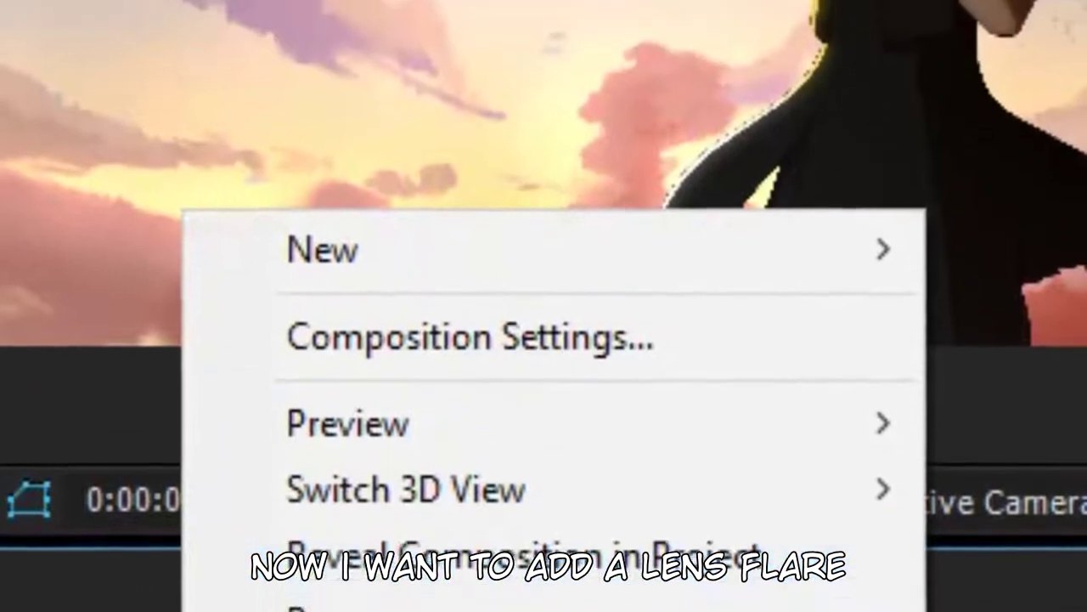
# - Add an adjustment layer to the main composition and apply the Lens Flare effect to it
pyautogui.moveTo(322, 131)
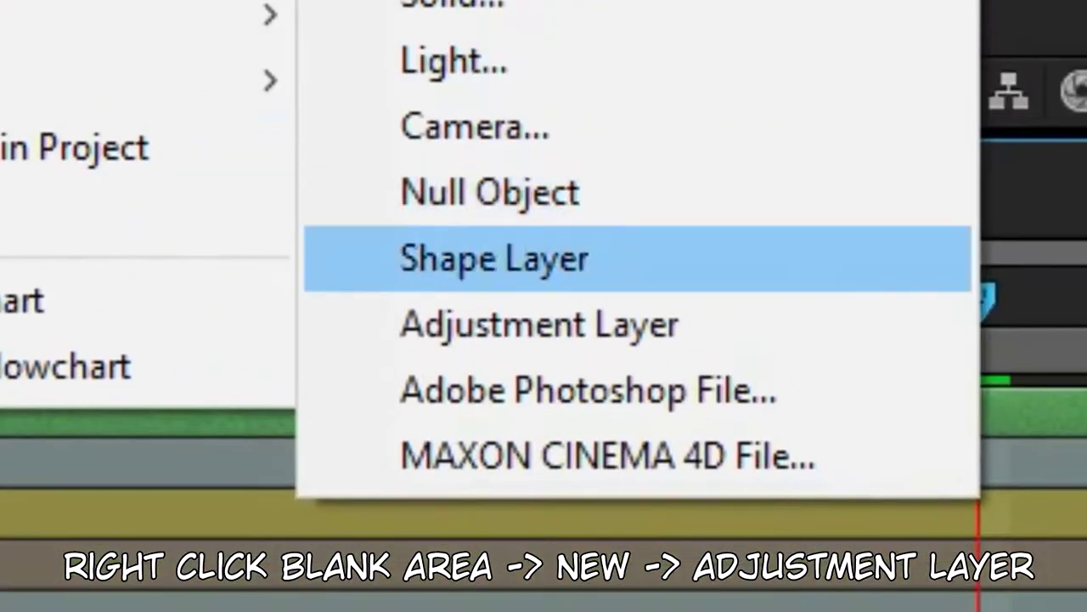
pyautogui.click(540, 323)
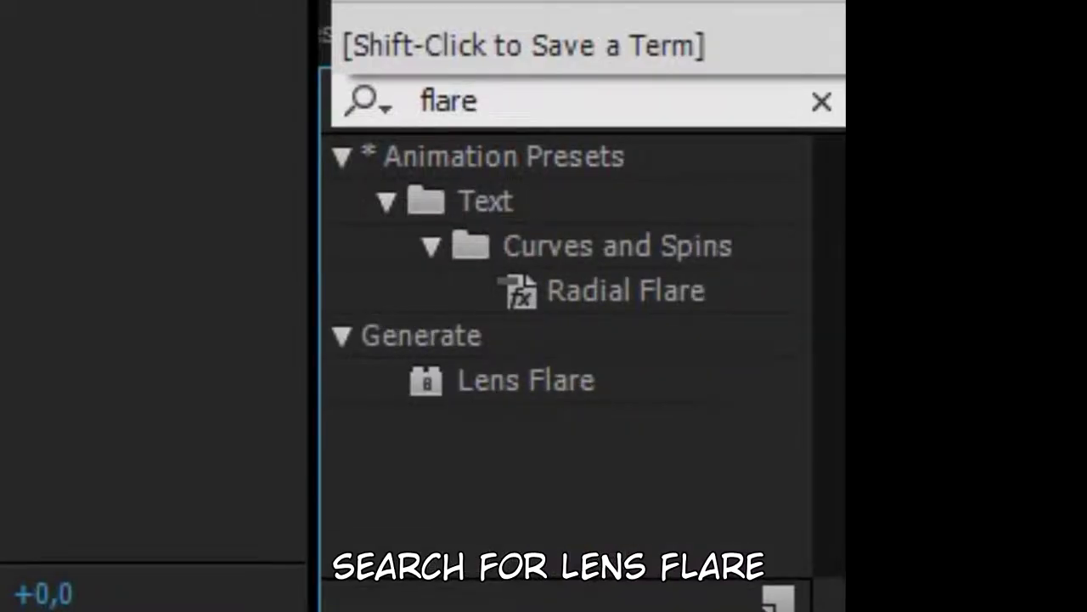
pyautogui.moveTo(527, 381); pyautogui.dragTo(509, 340)
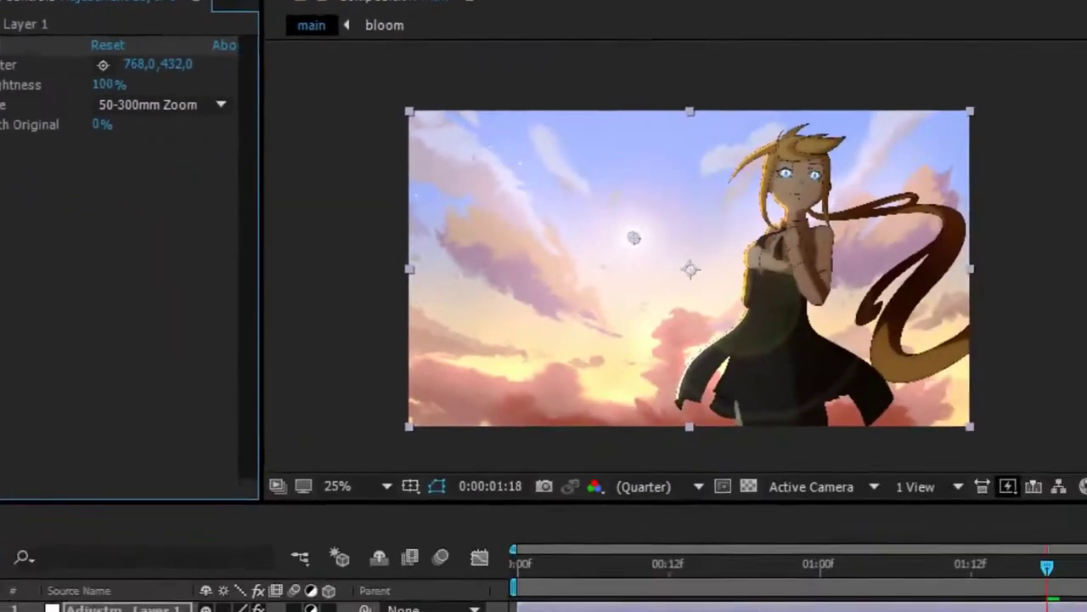
# - Reposition the flare center lower in the sky, beside the edge of the character's skirt
pyautogui.scroll(2, 722, 259)
pyautogui.scroll(-1, 722, 259)
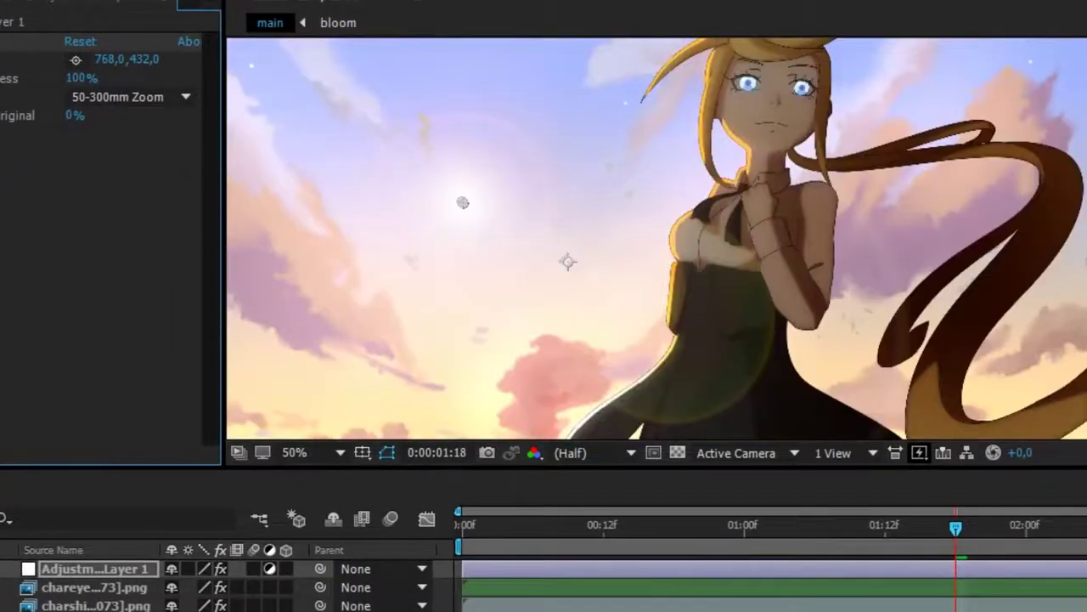
pyautogui.moveTo(464, 202); pyautogui.dragTo(588, 343)
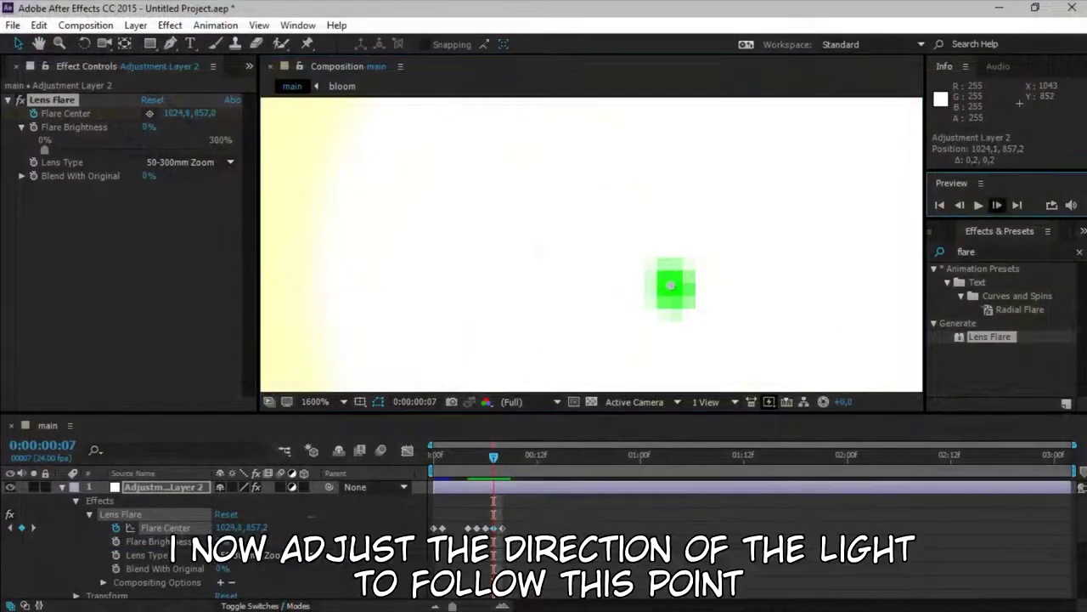
# - Keyframe the Flare Center frame by frame so the flare follows the green marker dot
pyautogui.moveTo(675, 277); pyautogui.dragTo(606, 237)
pyautogui.press('pagedown')
pyautogui.press('pagedown')
pyautogui.press('pagedown')
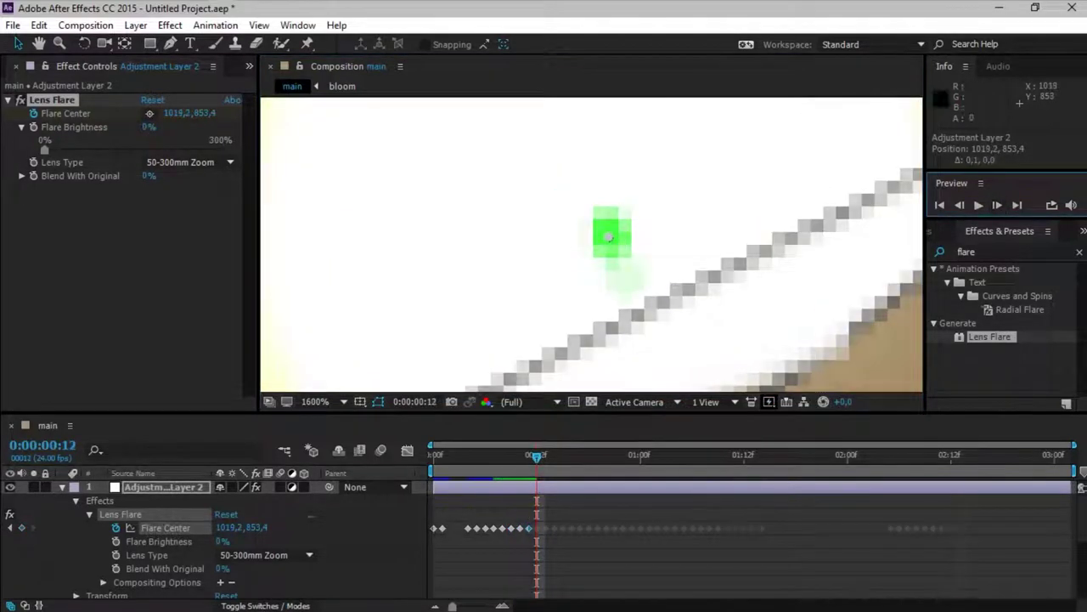
pyautogui.moveTo(606, 237); pyautogui.dragTo(626, 286)
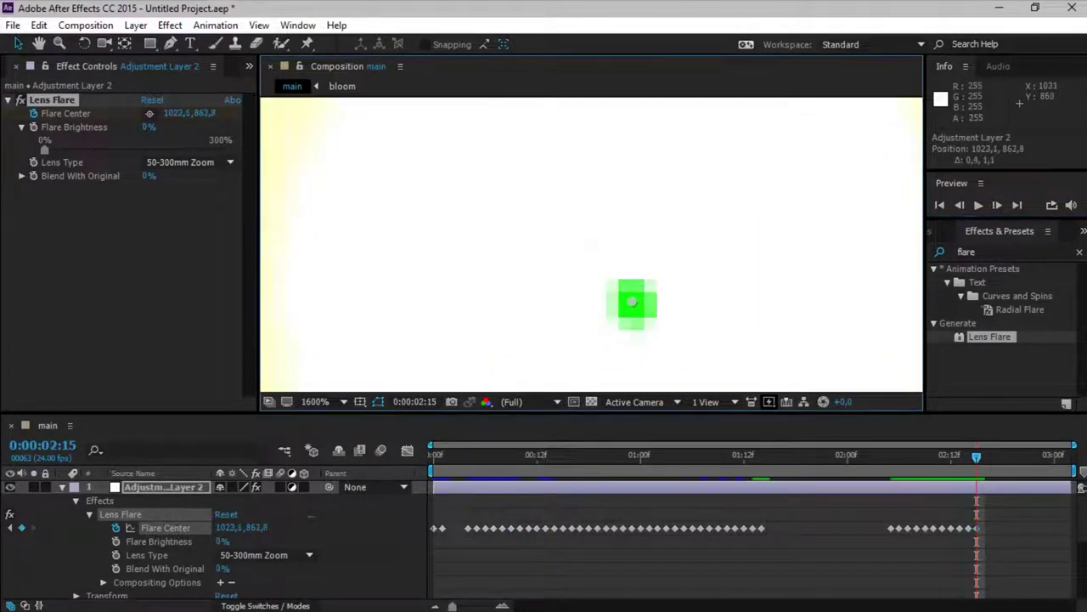
pyautogui.press('pagedown')
pyautogui.press('pagedown')
pyautogui.press('pagedown')
pyautogui.press('pagedown')
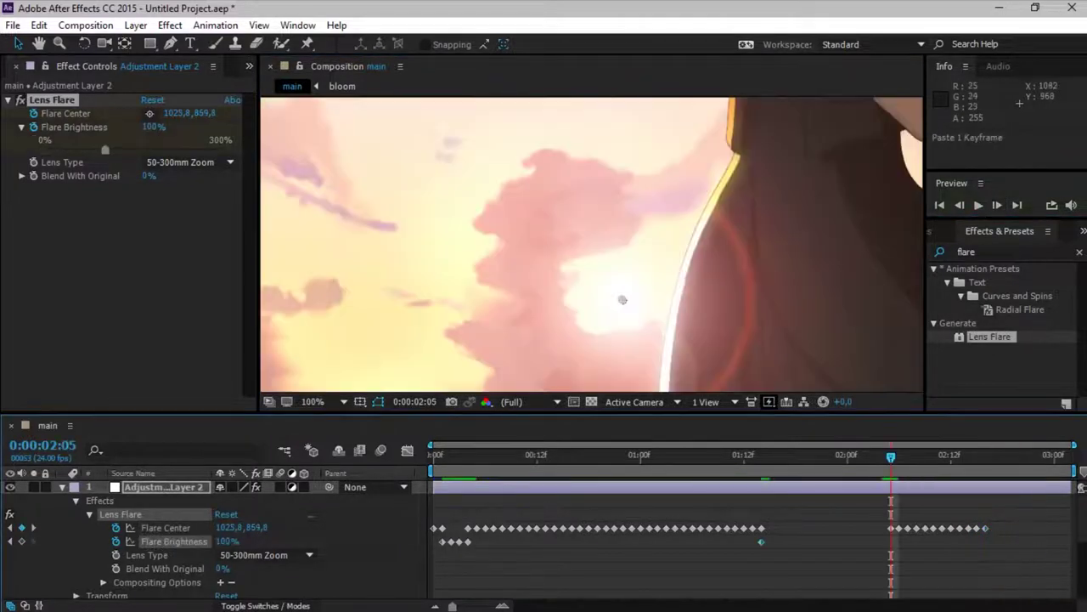
# - Keyframe Flare Brightness at 100% at 0:00:02:05 and 0% at 0:00:02:04 to hide the flare while the green dot is absent
pyautogui.hotkey('ctrl', 'v')
pyautogui.press('pageup')
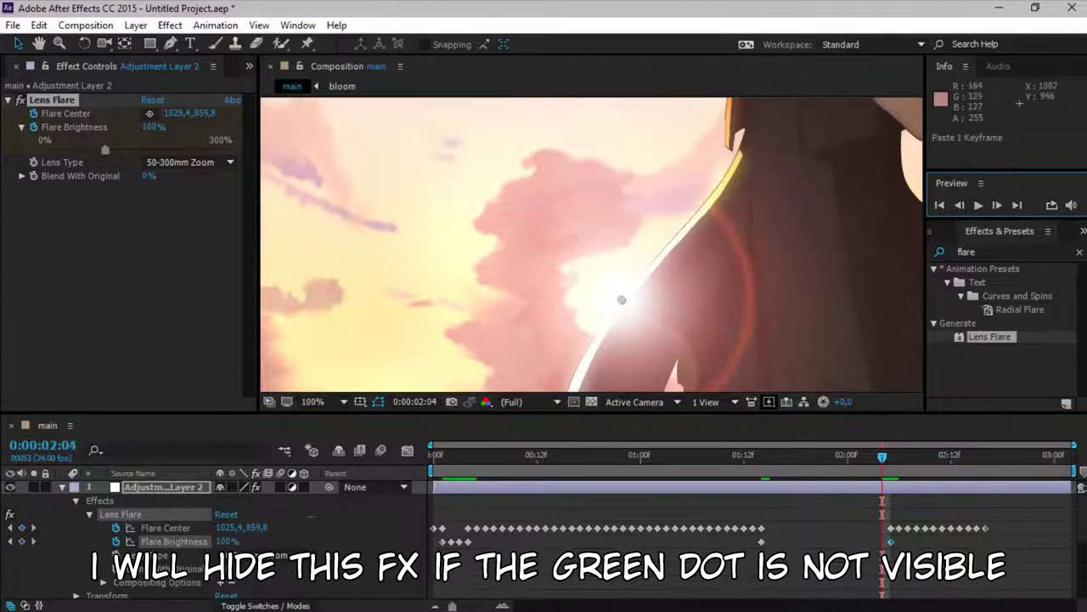
pyautogui.click(22, 542)
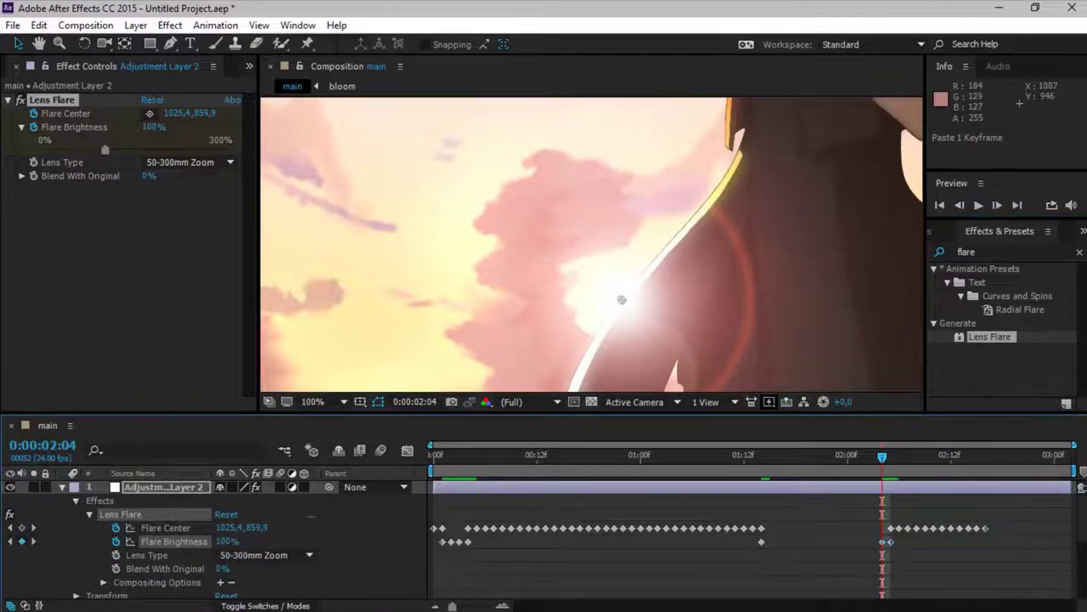
pyautogui.moveTo(224, 541); pyautogui.dragTo(155, 541)
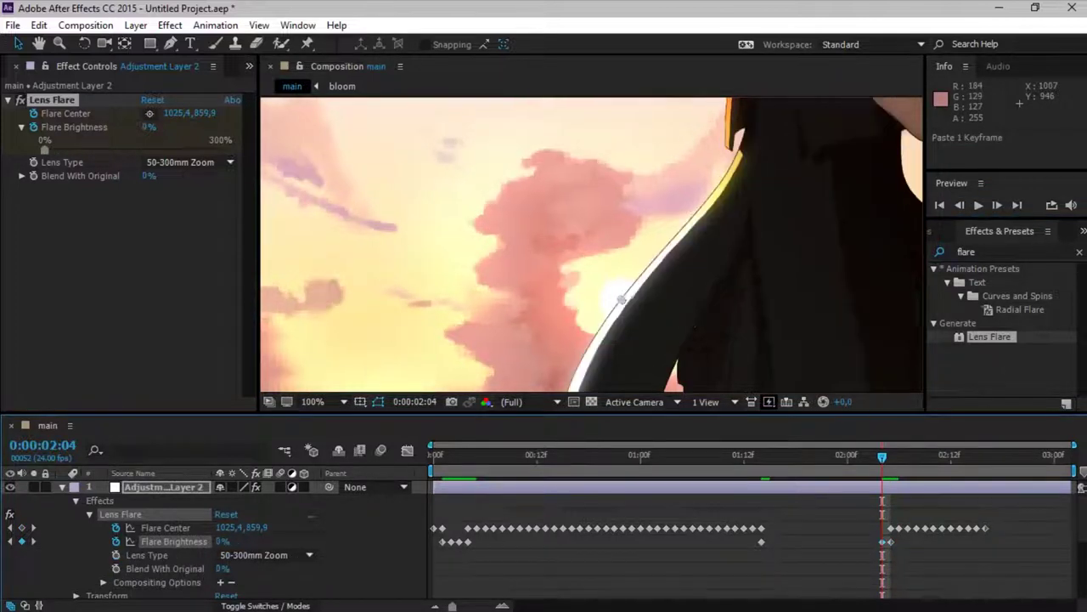
pyautogui.click(10, 541)
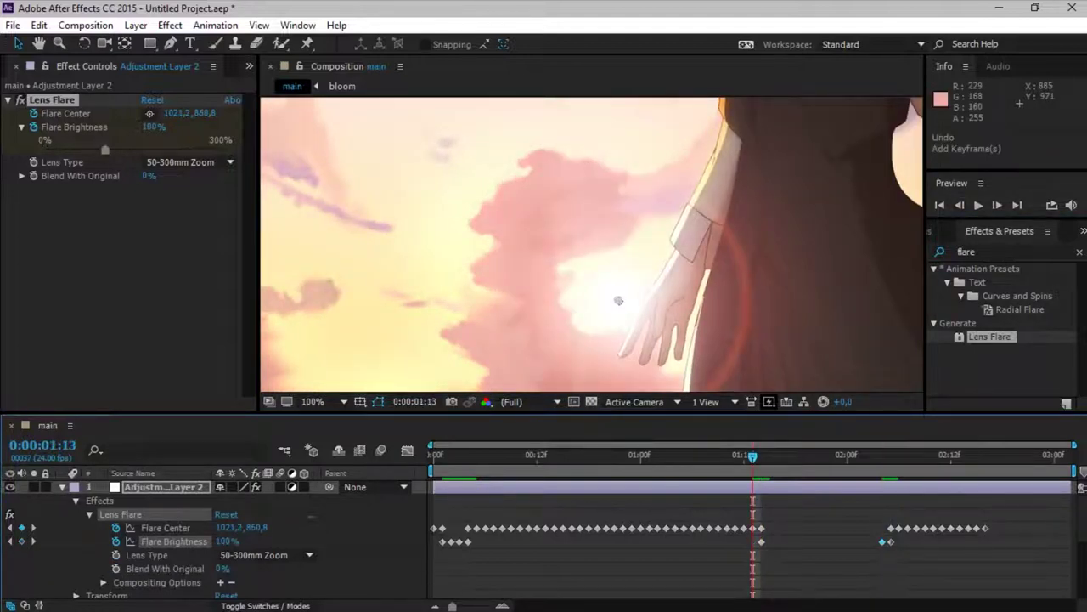
pyautogui.click(996, 205)
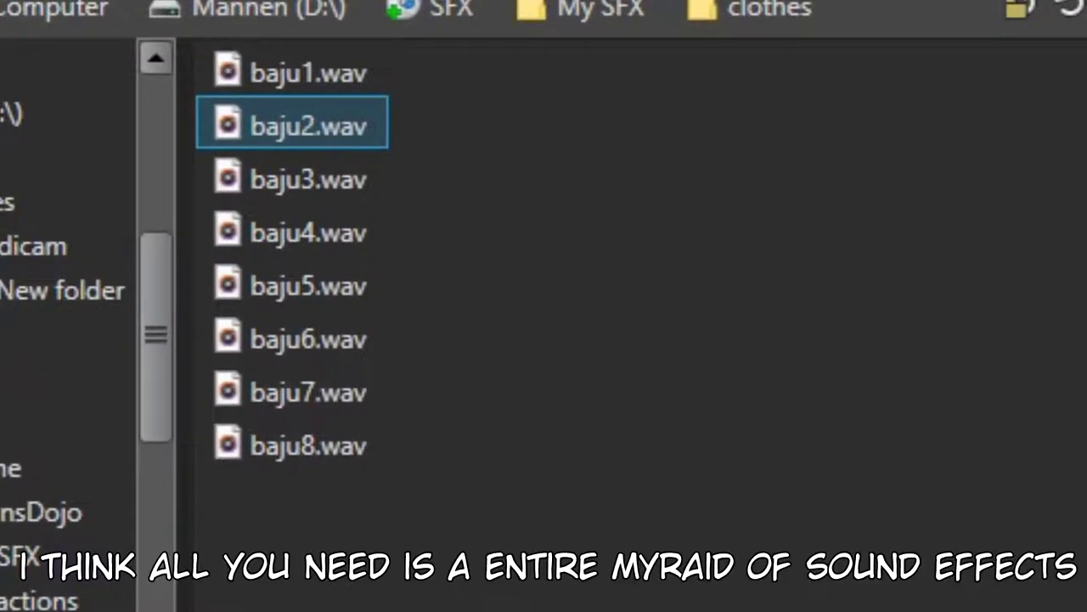
# - Switch to VEGAS Pro and audition the baju sound effects in the clothes folder
pyautogui.click(293, 177)
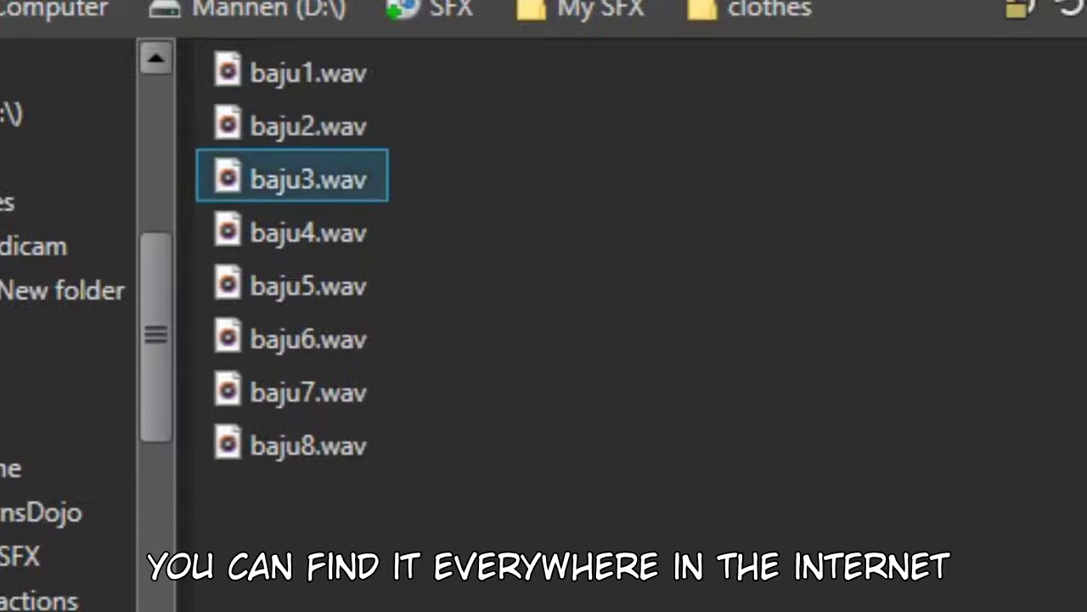
pyautogui.click(293, 231)
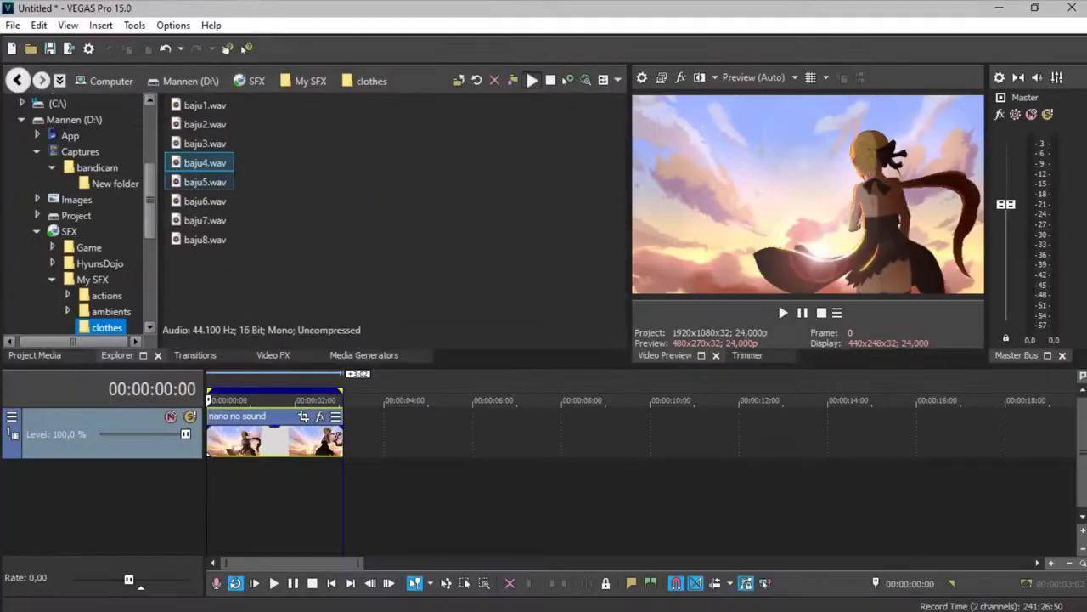
pyautogui.click(205, 240)
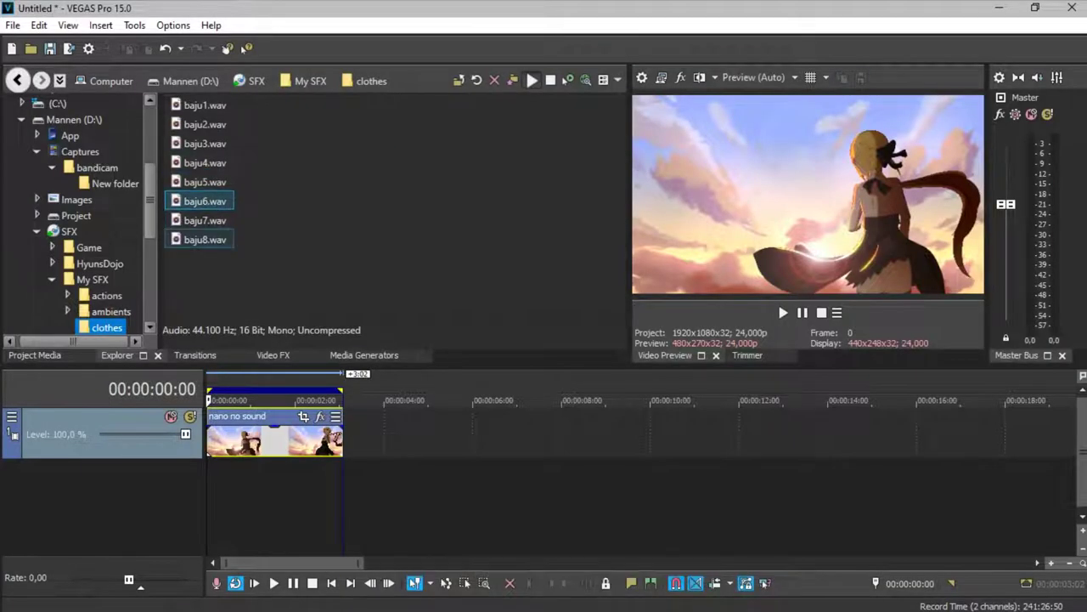
pyautogui.click(205, 239)
pyautogui.keyDown('ctrl'); pyautogui.click(205, 202); pyautogui.keyUp('ctrl')
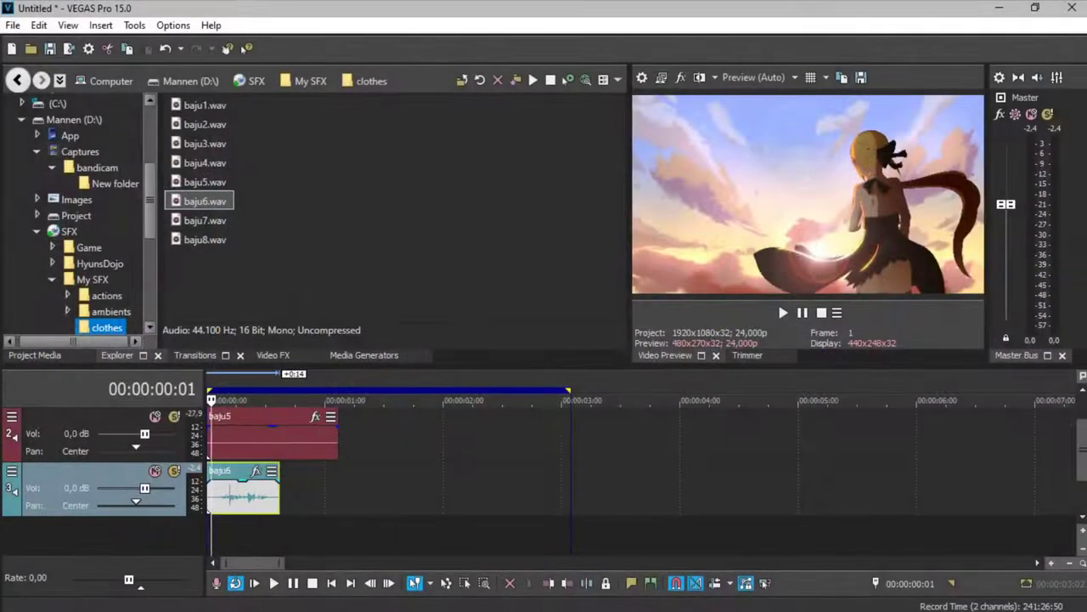
# - Split the baju6 clip at 00:00:00:05 and move its second part along the track past the end of baju5
pyautogui.press('space')
pyautogui.scroll(3, 325, 475)
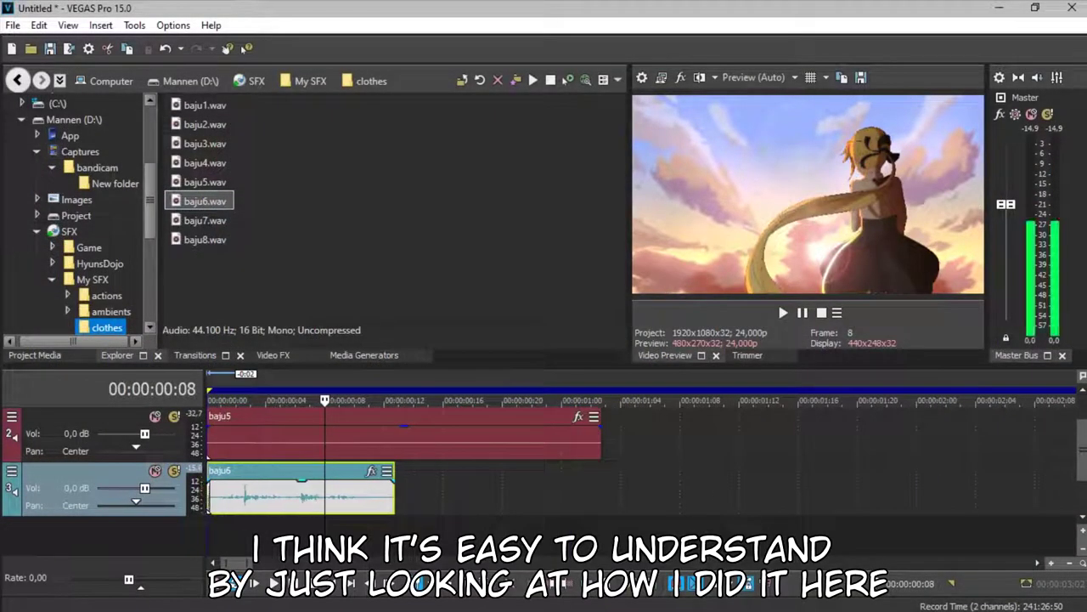
pyautogui.click(281, 497)
pyautogui.press('s')
pyautogui.click(403, 442)
pyautogui.moveTo(337, 497); pyautogui.dragTo(787, 497)
# - Move the baju5 clip onto the baju6 track, overlapping the end of the first baju6 piece, and play the timeline
pyautogui.click(403, 442)
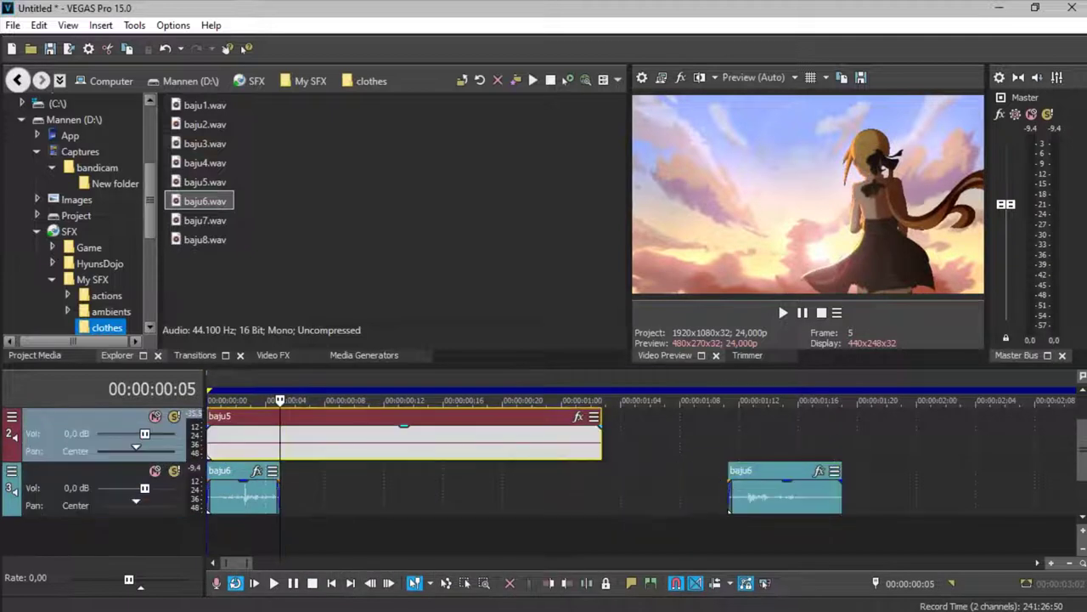
pyautogui.moveTo(424, 437); pyautogui.dragTo(476, 492)
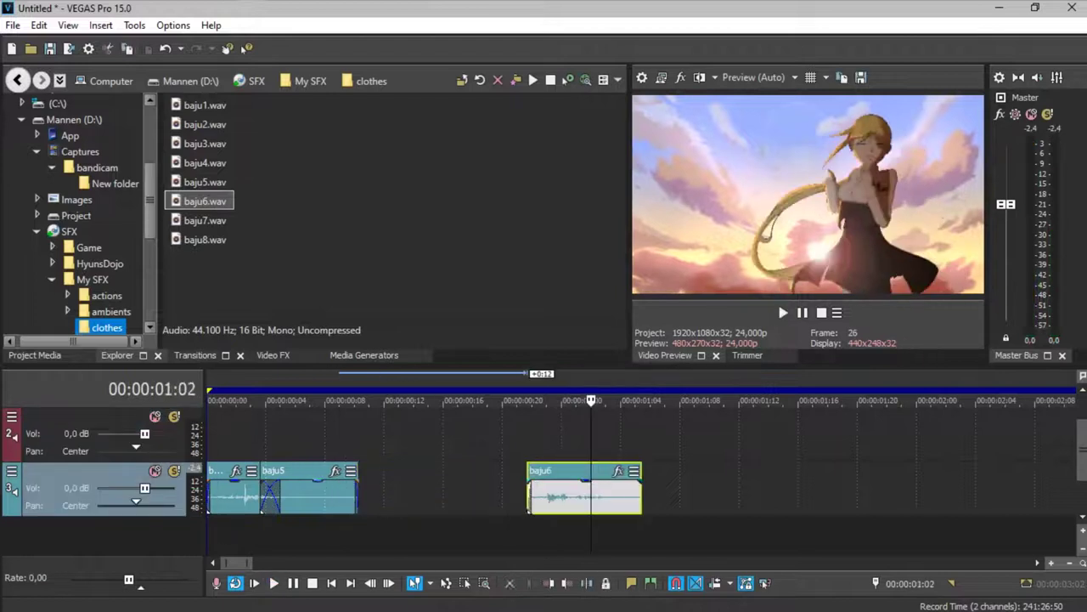
pyautogui.click(384, 437)
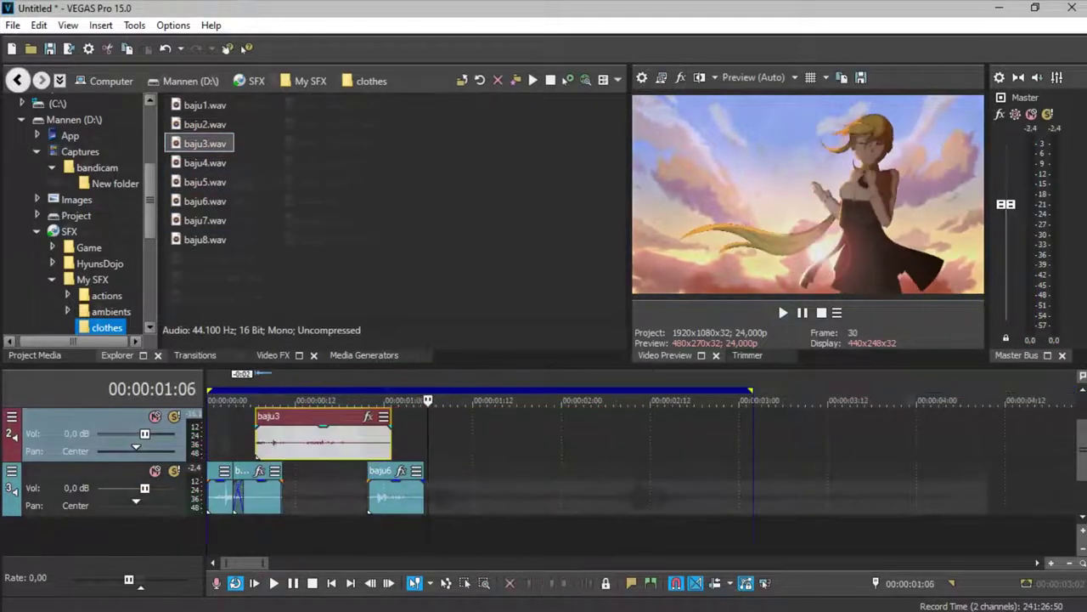
pyautogui.press('space')
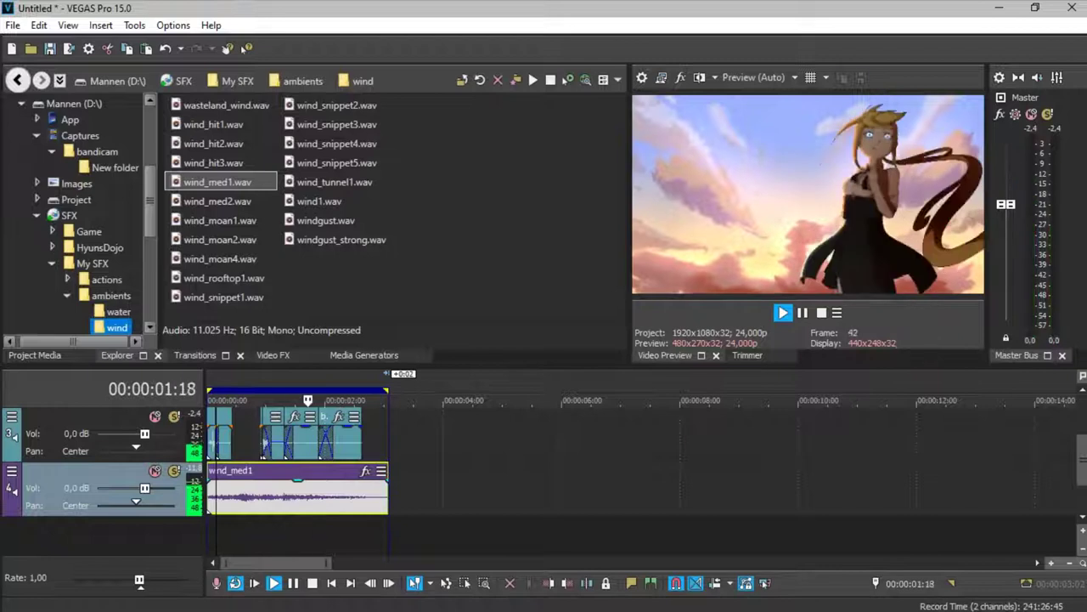
# - Try the wind_med1 clip at a lower gain and further along the timeline, and delete it from track 4
pyautogui.moveTo(296, 478); pyautogui.dragTo(298, 493)
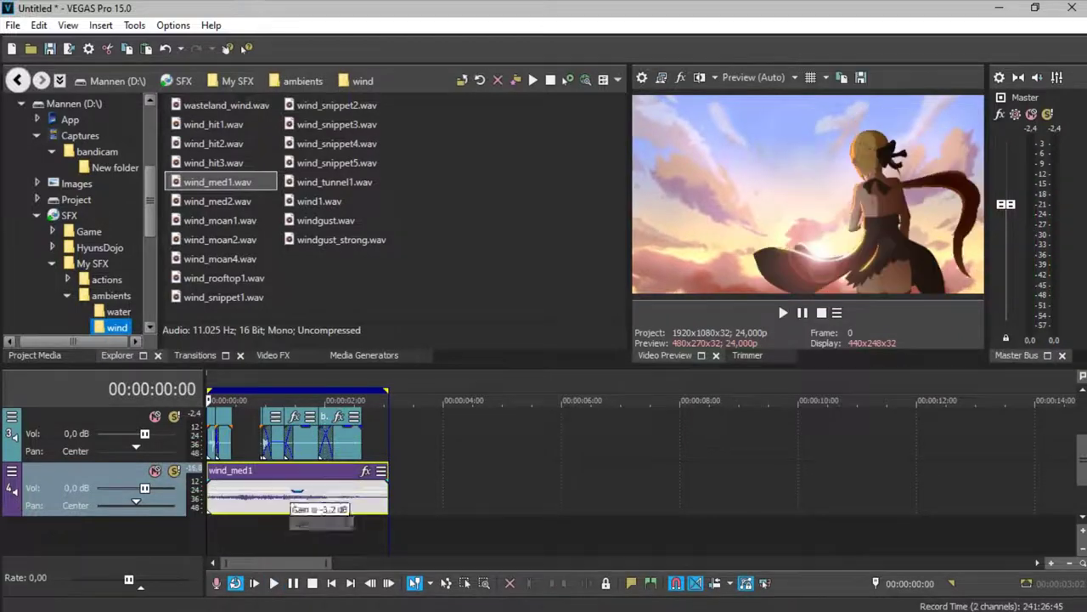
pyautogui.moveTo(210, 508); pyautogui.dragTo(632, 510)
pyautogui.click(542, 499)
pyautogui.moveTo(443, 499); pyautogui.dragTo(747, 499)
pyautogui.press('Home')
pyautogui.press('Return')
pyautogui.press('Return')
pyautogui.press('Delete')
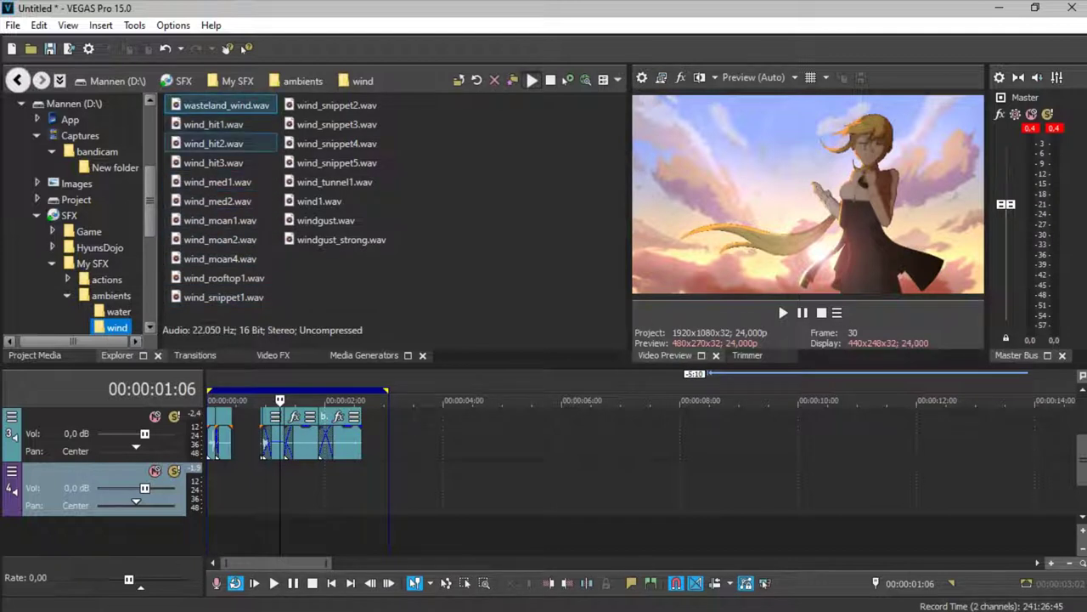
# - Place wind_med1.wav on track 4 beyond the end of the animation and play through it to find a suitable section
pyautogui.moveTo(218, 182); pyautogui.dragTo(486, 493)
pyautogui.click(539, 500)
pyautogui.press('space')
pyautogui.click(712, 499)
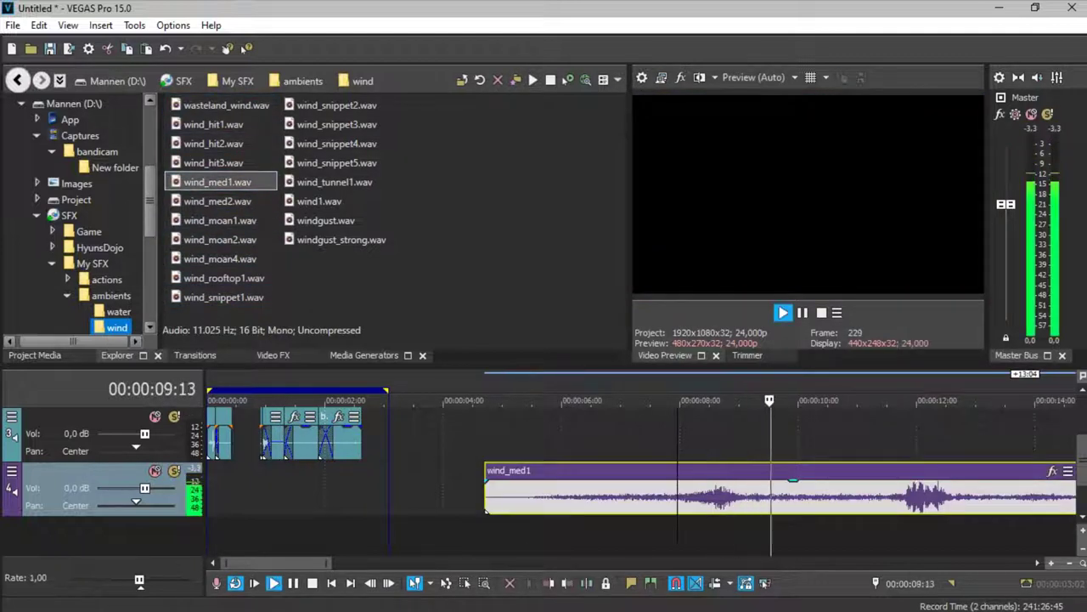